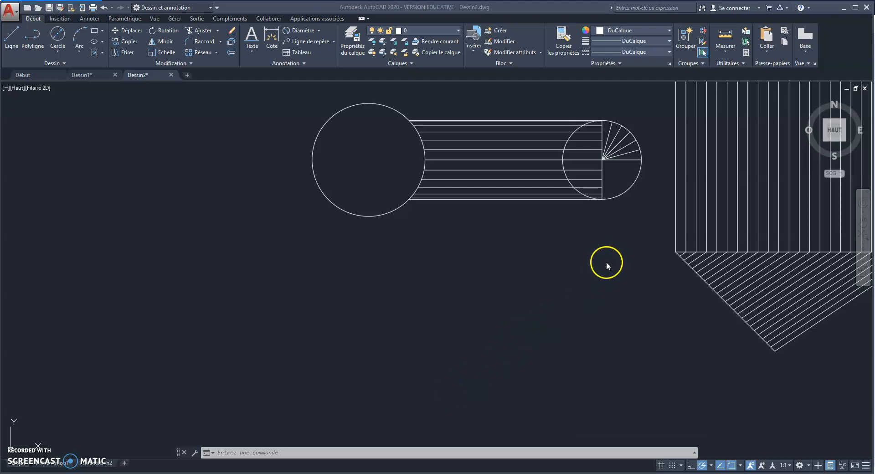
{"action": "mouse_move", "coordinate": [608, 253]}
{"action": "middle_mouse_down"}
{"action": "mouse_move", "coordinate": [449, 303]}
{"action": "mouse_move", "coordinate": [462, 292]}
{"action": "middle_mouse_up"}
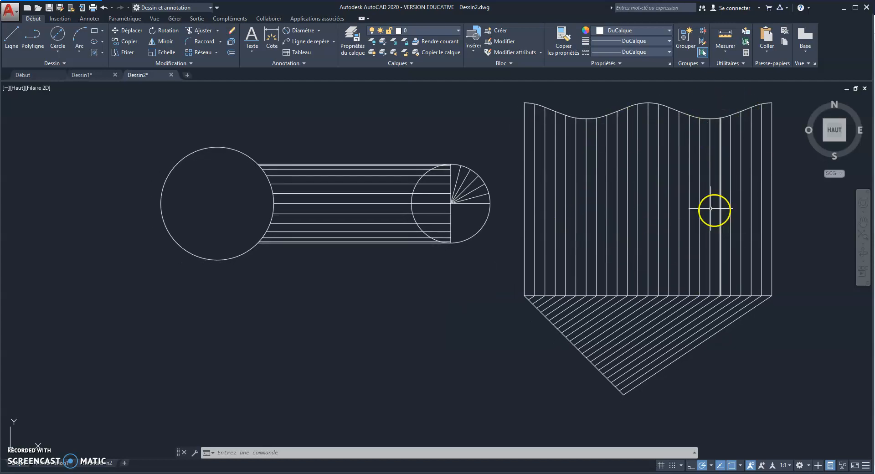
{"action": "mouse_move", "coordinate": [347, 308]}
{"action": "middle_mouse_down"}
{"action": "mouse_move", "coordinate": [478, 295]}
{"action": "mouse_move", "coordinate": [525, 262]}
{"action": "mouse_move", "coordinate": [515, 254]}
{"action": "mouse_move", "coordinate": [482, 271]}
{"action": "middle_mouse_up"}
{"action": "scroll", "coordinate": [534, 233], "scroll_direction": "up", "scroll_amount": 2}
{"action": "scroll", "coordinate": [527, 235], "scroll_direction": "down", "scroll_amount": 3}
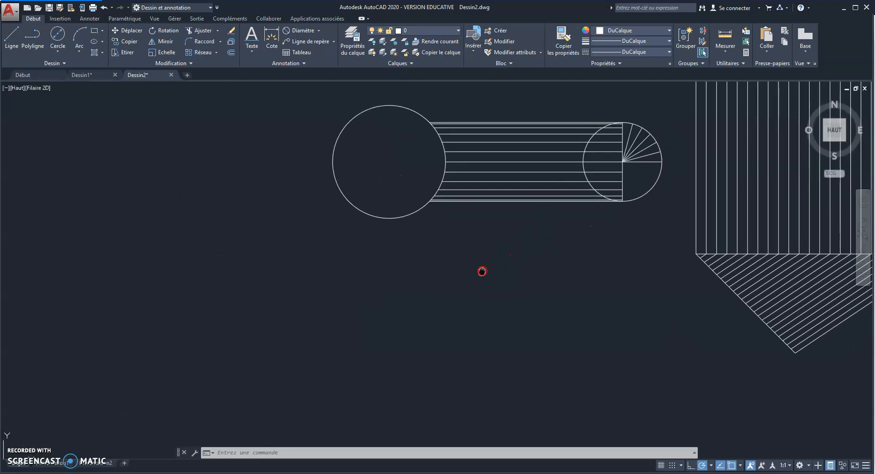
Copy the whole circle-and-branch view 100 units straight down, using the large circle's centre as base point
{"action": "left_click", "coordinate": [322, 94]}
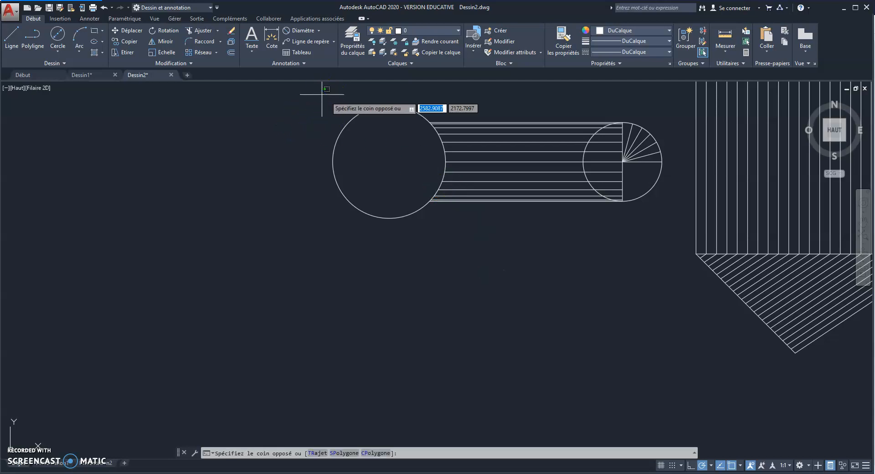
{"action": "left_click", "coordinate": [672, 232]}
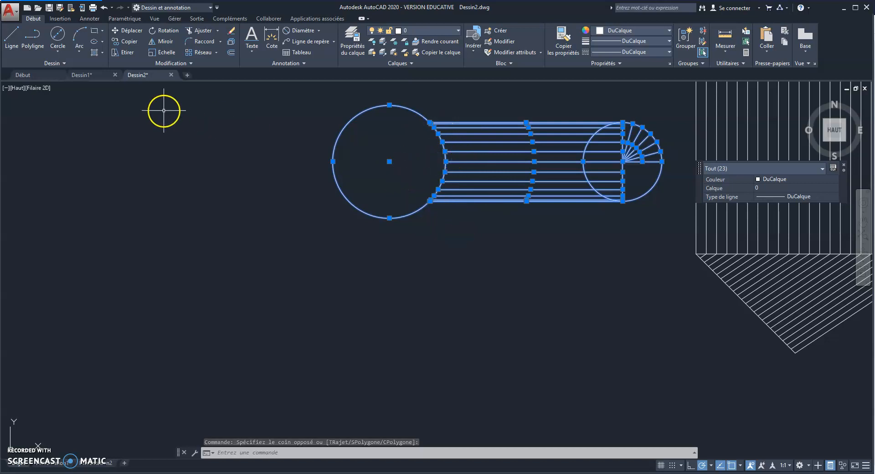
{"action": "left_click", "coordinate": [129, 42]}
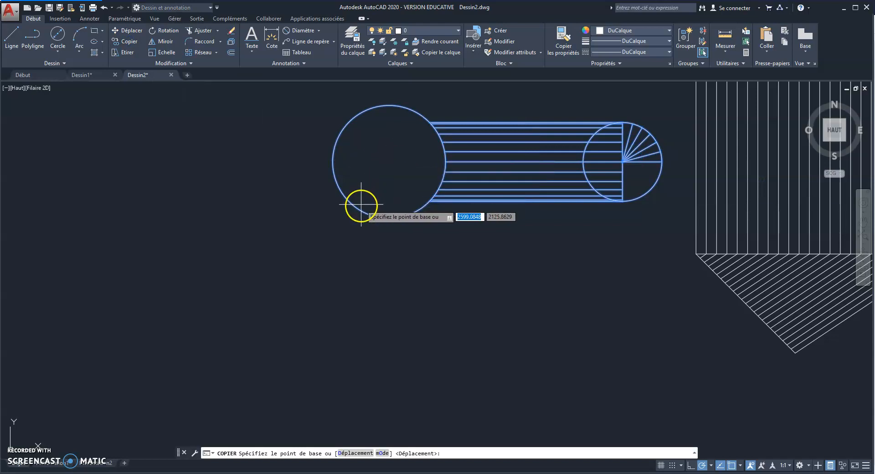
{"action": "left_click", "coordinate": [390, 160]}
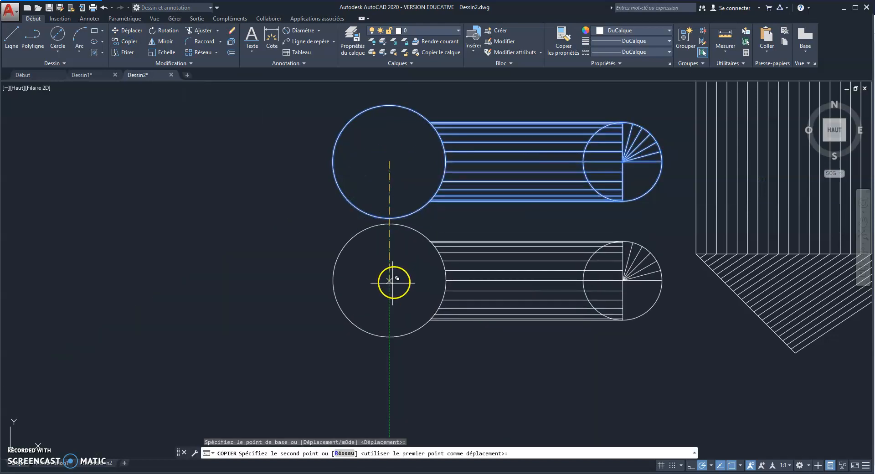
{"action": "type", "text": "100"}
{"action": "key", "text": "Return"}
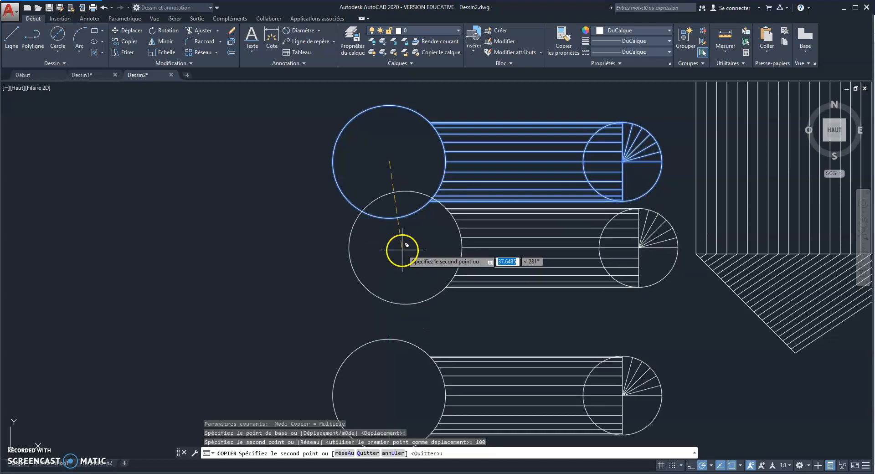
{"action": "key", "text": "Escape"}
Delete the large circle from the lower copy
{"action": "scroll", "coordinate": [396, 284], "scroll_direction": "down", "scroll_amount": 2}
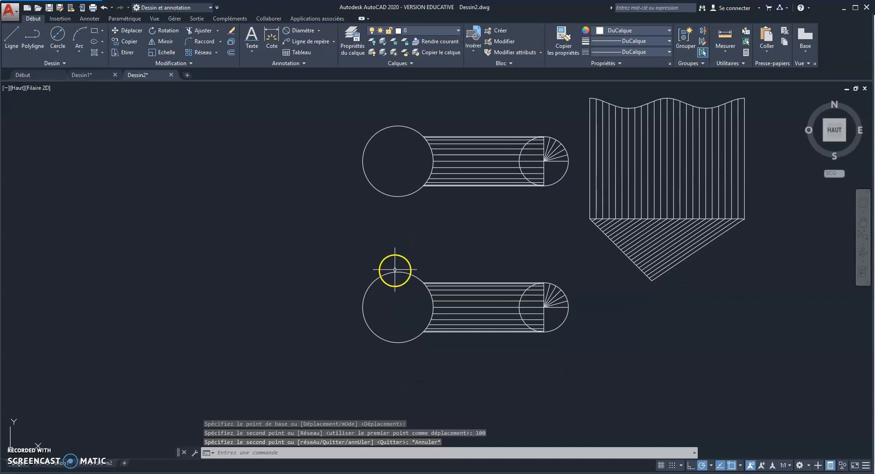
{"action": "left_click", "coordinate": [396, 272]}
{"action": "scroll", "coordinate": [397, 272], "scroll_direction": "up", "scroll_amount": 2}
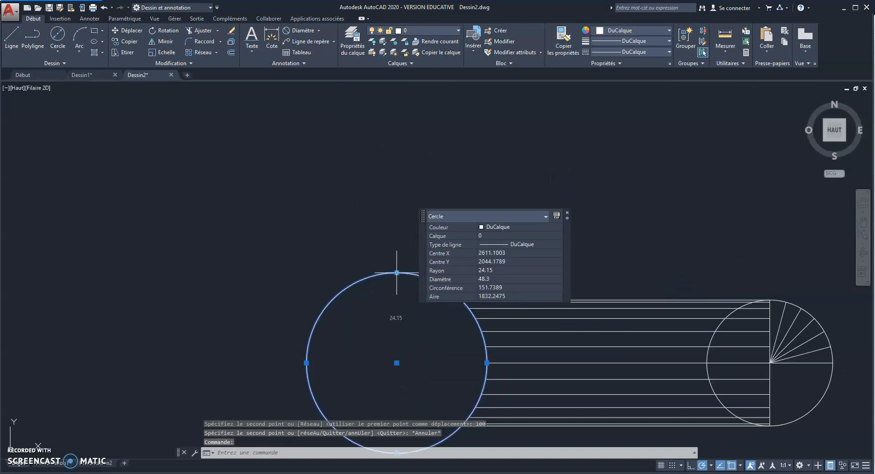
{"action": "middle_click_drag", "start_coordinate": [374, 235], "coordinate": [377, 211]}
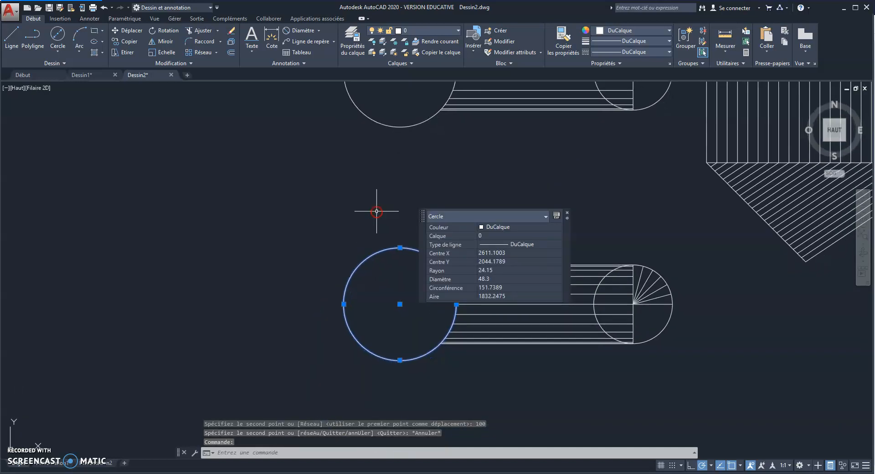
{"action": "key", "text": "Delete"}
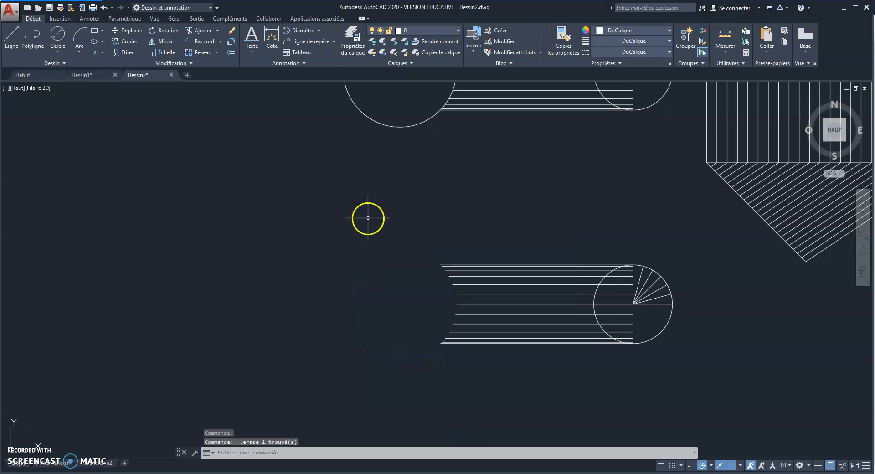
Draw two equal vertical lines down from the large circle's left and right quadrants, ending below the copied branch
{"action": "left_click", "coordinate": [2, 33]}
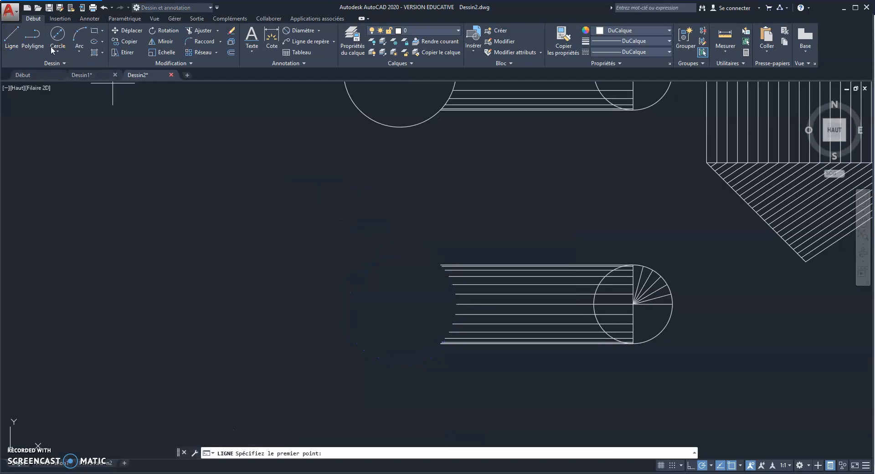
{"action": "scroll", "coordinate": [345, 130], "scroll_direction": "down", "scroll_amount": 2}
{"action": "middle_click_drag", "start_coordinate": [345, 130], "coordinate": [344, 186]}
{"action": "left_click", "coordinate": [342, 147]}
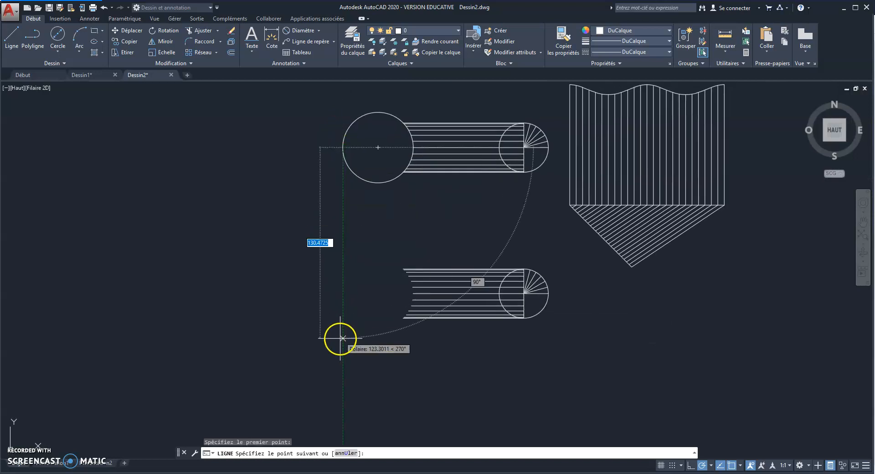
{"action": "left_click", "coordinate": [342, 341]}
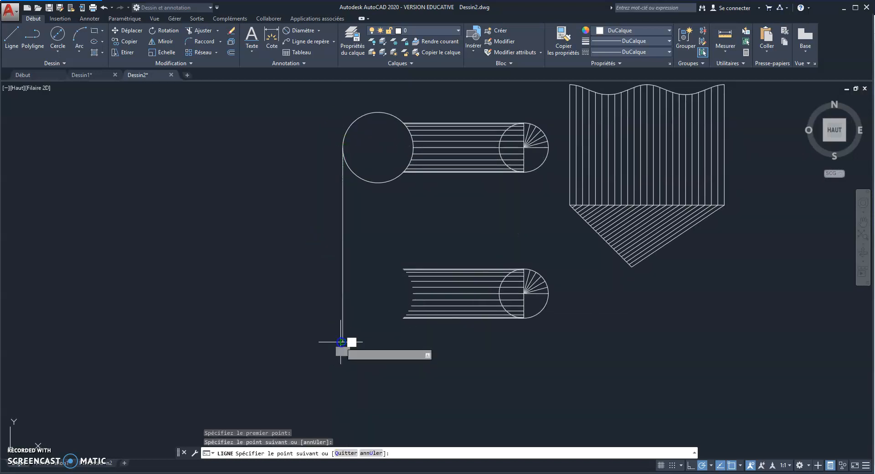
{"action": "key", "text": "Escape"}
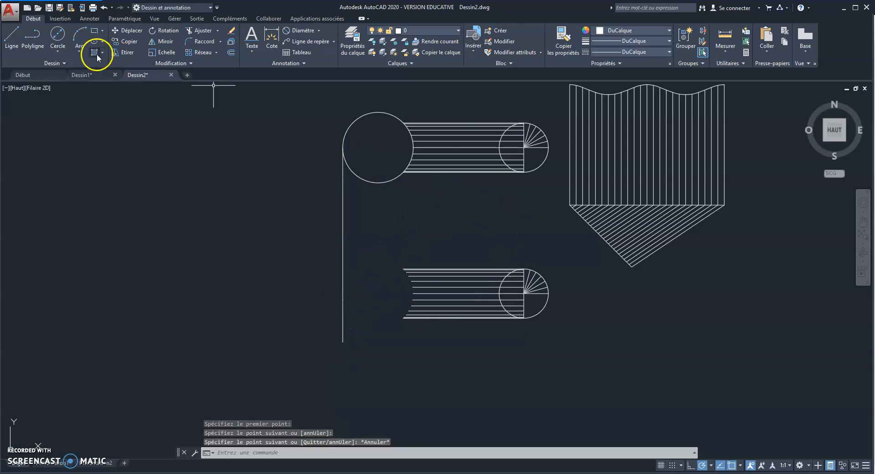
{"action": "left_click", "coordinate": [11, 38]}
{"action": "left_click", "coordinate": [413, 147]}
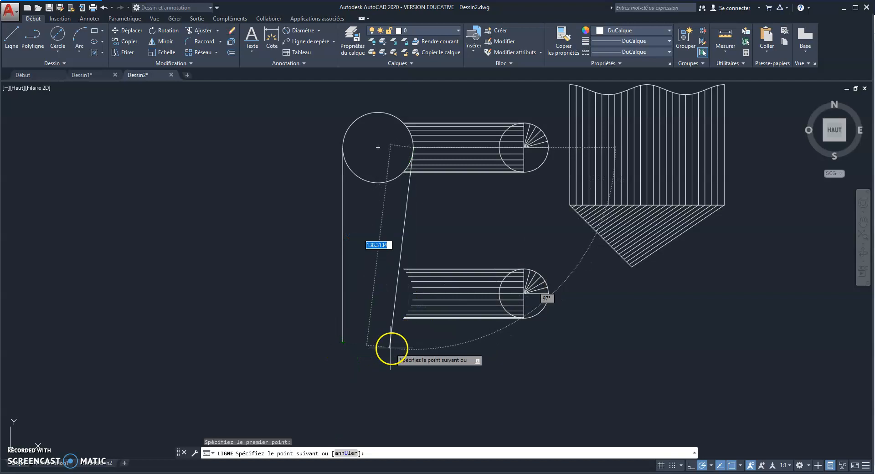
{"action": "left_click", "coordinate": [414, 342]}
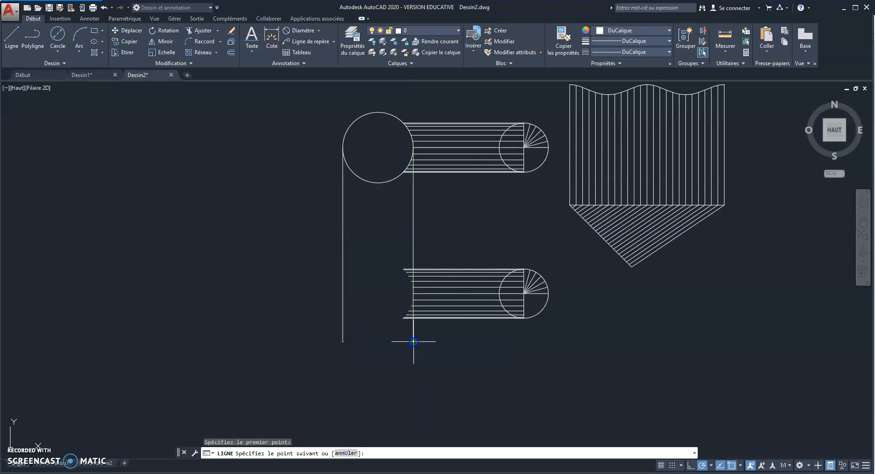
{"action": "key", "text": "Escape"}
Draw a vertical axis line from the large circle's centre down to the level of the outer lines' lower ends
{"action": "left_click", "coordinate": [14, 35]}
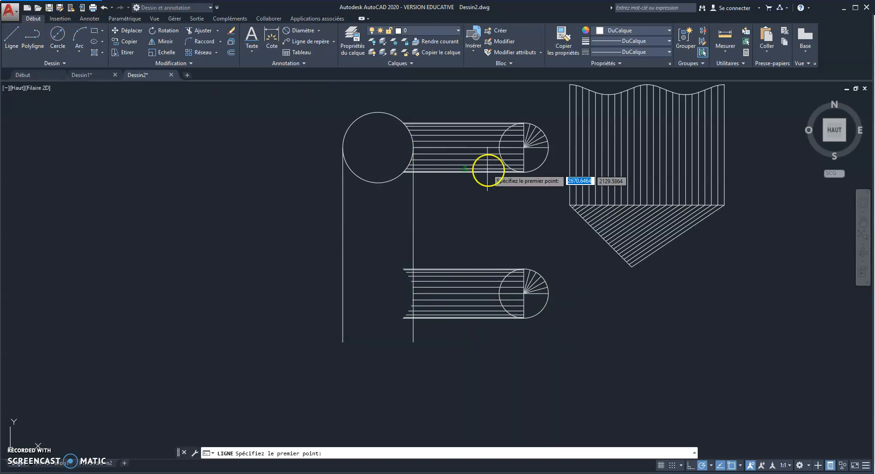
{"action": "left_click", "coordinate": [378, 147]}
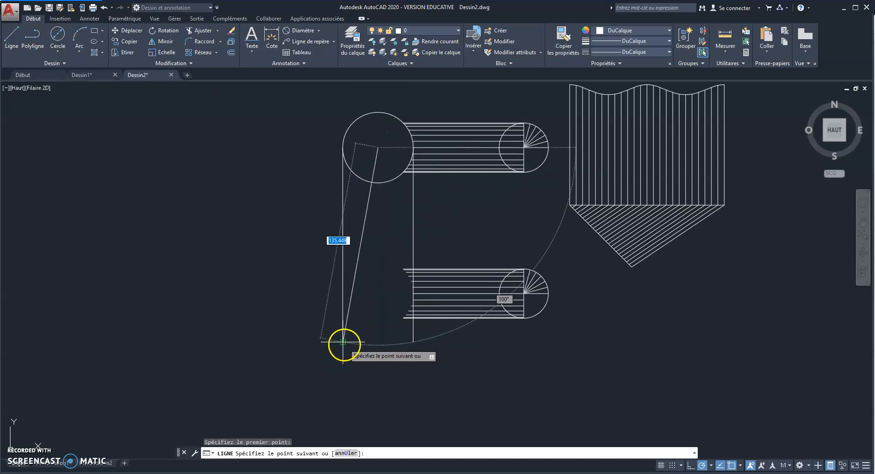
{"action": "left_click", "coordinate": [378, 341]}
{"action": "key", "text": "Escape"}
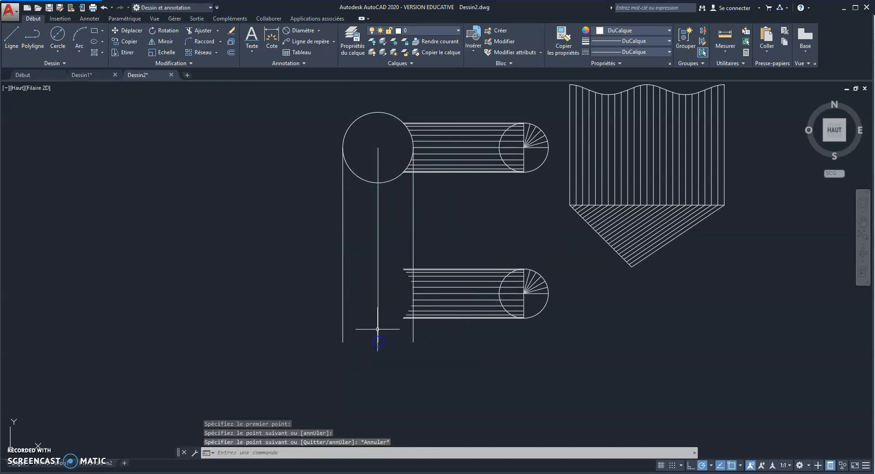
Draw a horizontal line joining the lower ends of the two outer vertical lines to close the pipe outline
{"action": "left_click", "coordinate": [11, 37]}
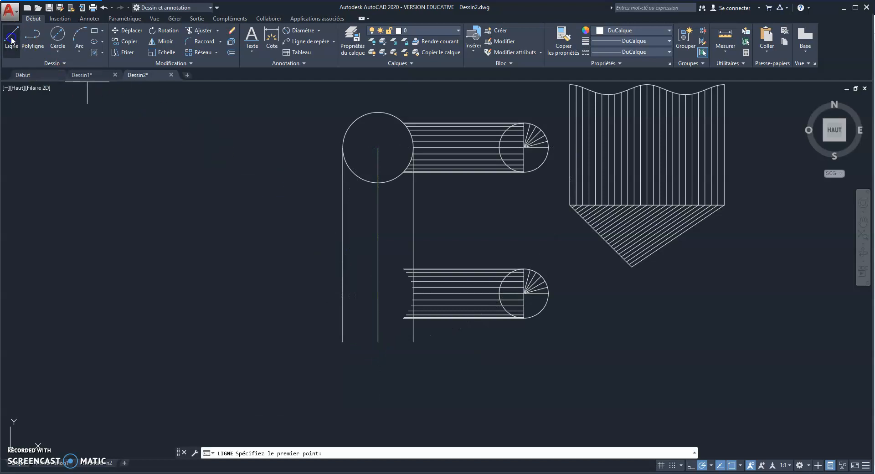
{"action": "left_click", "coordinate": [343, 342]}
{"action": "left_click", "coordinate": [413, 341]}
{"action": "key", "text": "Escape"}
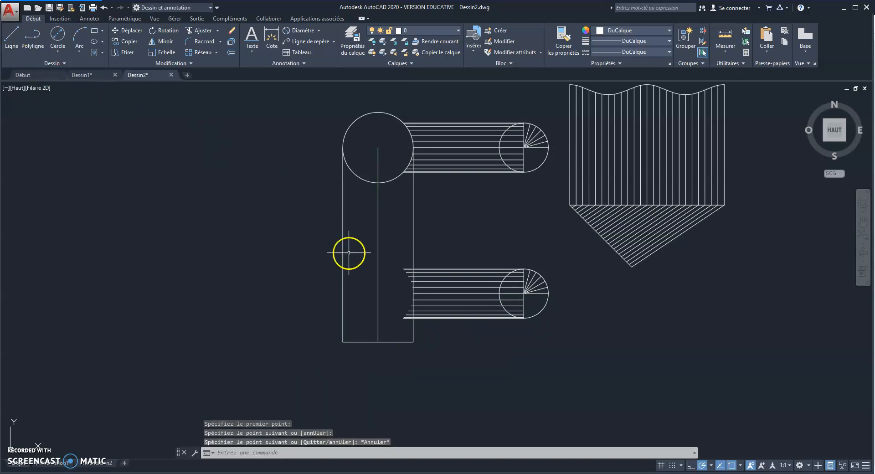
Draw a horizontal line across the pipe outline between the midpoints of its two outer vertical lines
{"action": "left_click", "coordinate": [15, 32]}
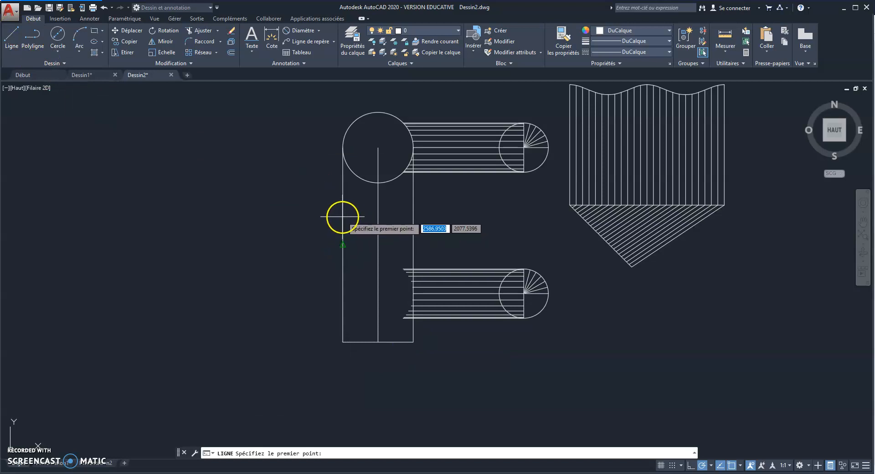
{"action": "left_click", "coordinate": [343, 217]}
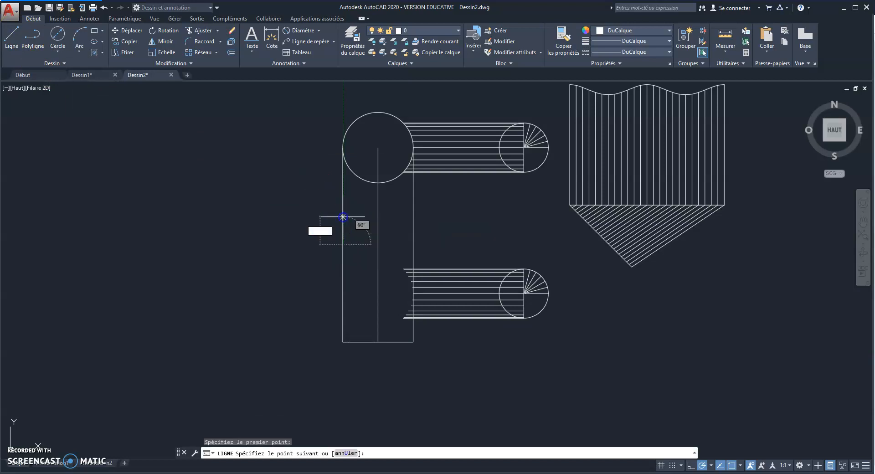
{"action": "left_click", "coordinate": [413, 244]}
{"action": "key", "text": "Escape"}
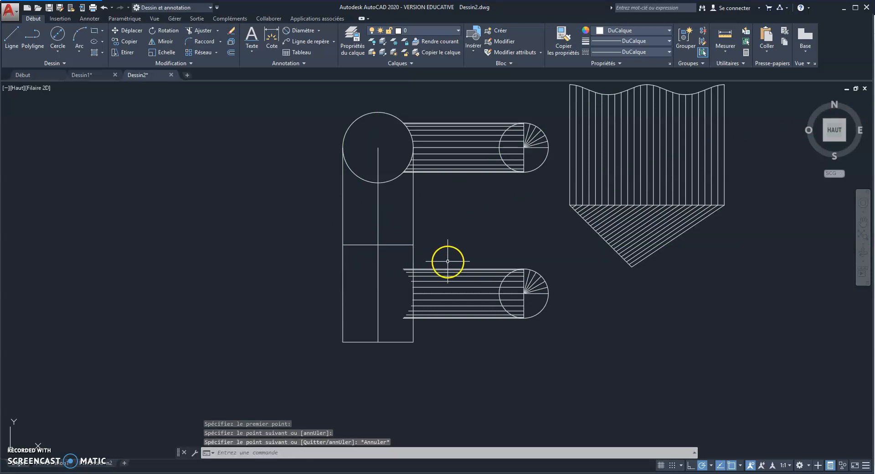
Stretch the left ends of the two uppermost generator lines in the copied branch horizontally to the vertical axis
{"action": "scroll", "coordinate": [448, 261], "scroll_direction": "up", "scroll_amount": 2}
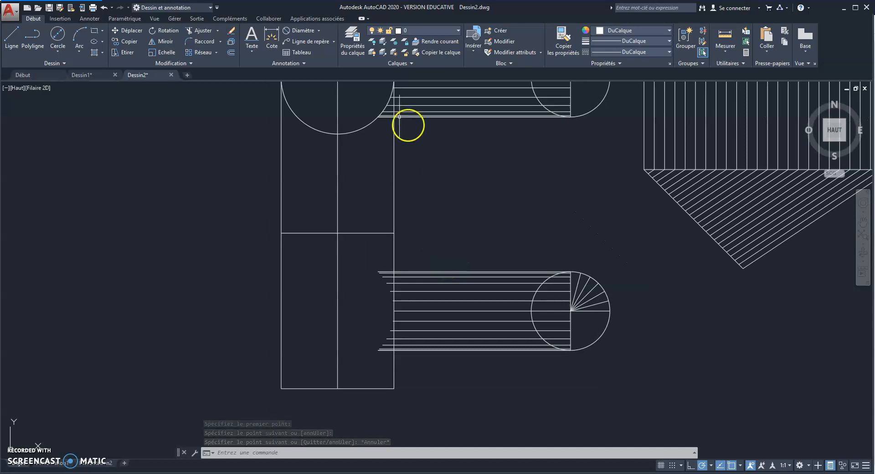
{"action": "middle_click_drag", "start_coordinate": [477, 170], "coordinate": [484, 198]}
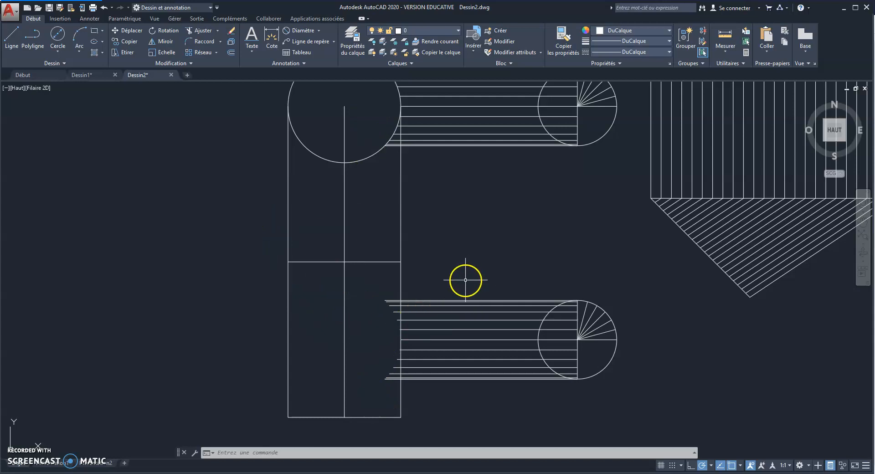
{"action": "scroll", "coordinate": [577, 238], "scroll_direction": "up", "scroll_amount": 2}
{"action": "scroll", "coordinate": [578, 237], "scroll_direction": "down", "scroll_amount": 2}
{"action": "mouse_move", "coordinate": [578, 234]}
{"action": "middle_mouse_down"}
{"action": "mouse_move", "coordinate": [577, 277]}
{"action": "mouse_move", "coordinate": [615, 220]}
{"action": "mouse_move", "coordinate": [592, 297]}
{"action": "mouse_move", "coordinate": [572, 326]}
{"action": "mouse_move", "coordinate": [617, 199]}
{"action": "middle_mouse_up"}
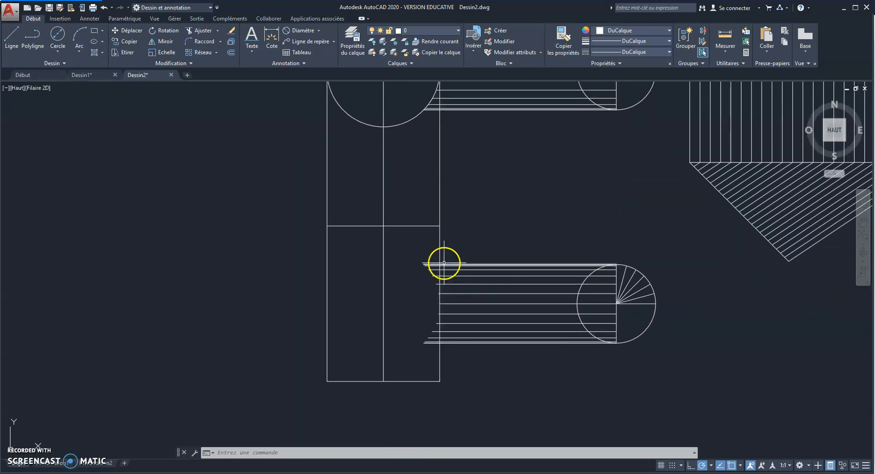
{"action": "scroll", "coordinate": [444, 264], "scroll_direction": "up", "scroll_amount": 2}
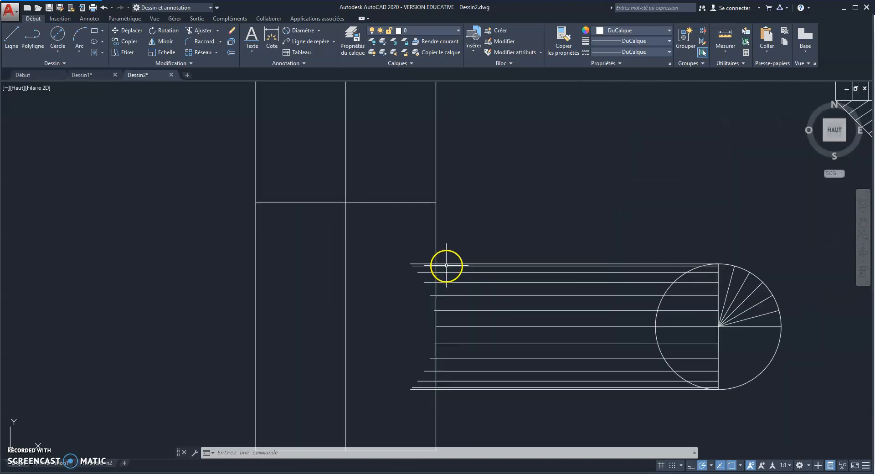
{"action": "left_click", "coordinate": [413, 263]}
{"action": "left_click", "coordinate": [409, 264]}
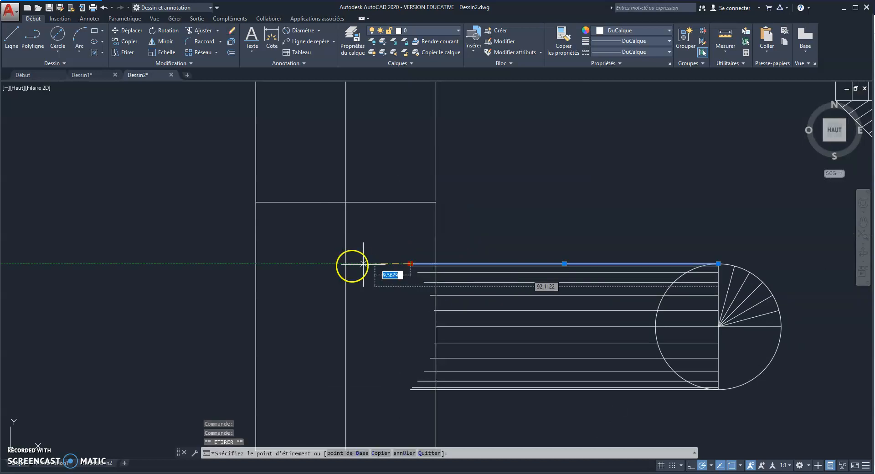
{"action": "left_click", "coordinate": [346, 263]}
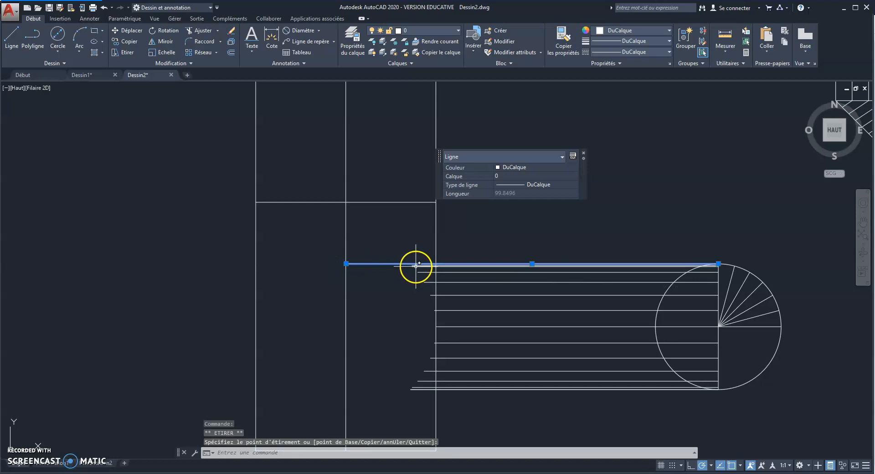
{"action": "left_click", "coordinate": [416, 265]}
{"action": "left_click", "coordinate": [346, 264]}
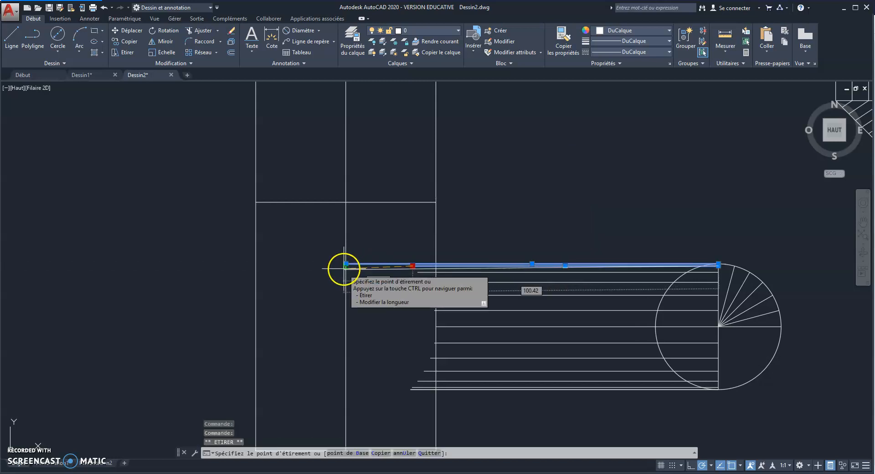
Stretch the left ends of the copied branch's third and fourth generator lines from the top to the vertical axis
{"action": "left_click", "coordinate": [423, 272]}
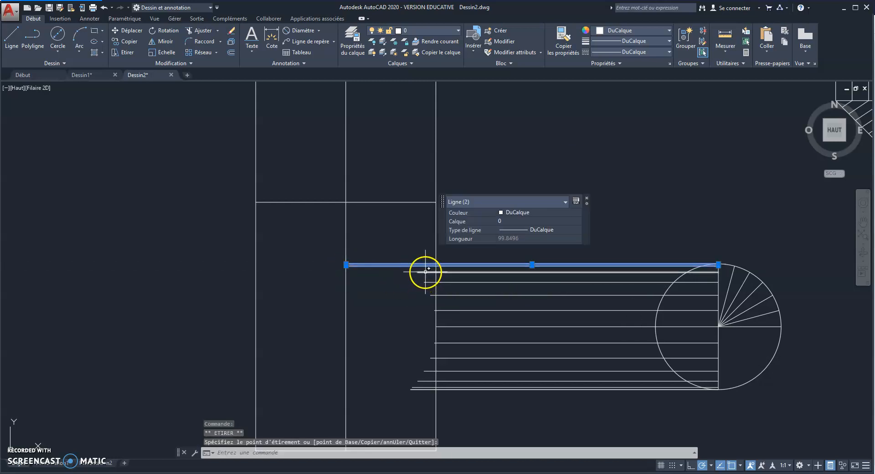
{"action": "left_click", "coordinate": [418, 271]}
{"action": "left_click", "coordinate": [353, 272]}
{"action": "left_click", "coordinate": [428, 283]}
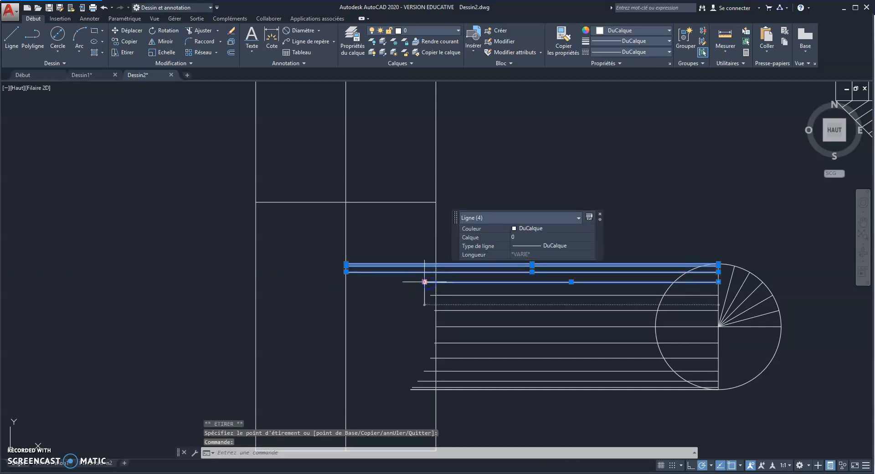
{"action": "left_click", "coordinate": [424, 282]}
{"action": "left_click", "coordinate": [345, 282]}
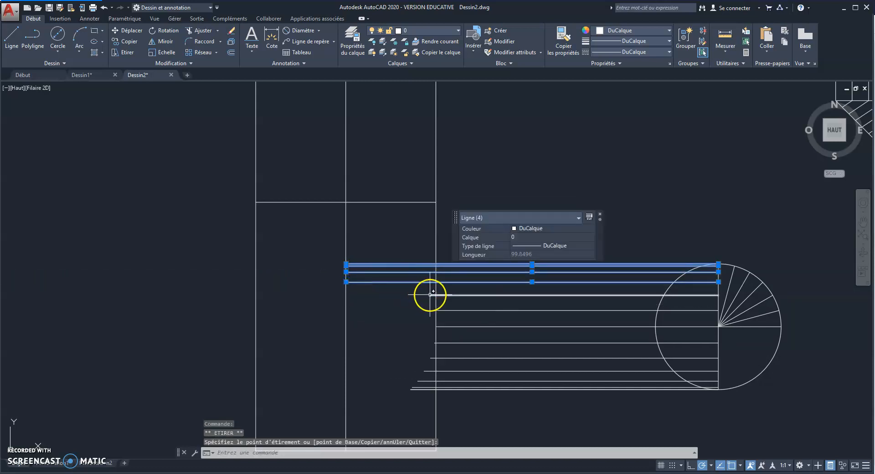
Stretch the left ends of the copied branch's fifth, sixth and seventh generator lines from the top horizontally to the vertical axis
{"action": "left_click", "coordinate": [430, 294]}
{"action": "left_click", "coordinate": [430, 295]}
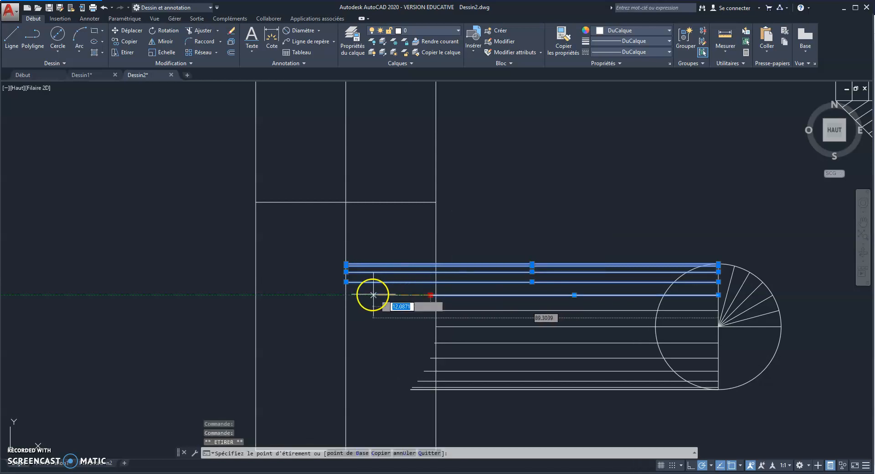
{"action": "left_click", "coordinate": [345, 294]}
{"action": "left_click", "coordinate": [444, 309]}
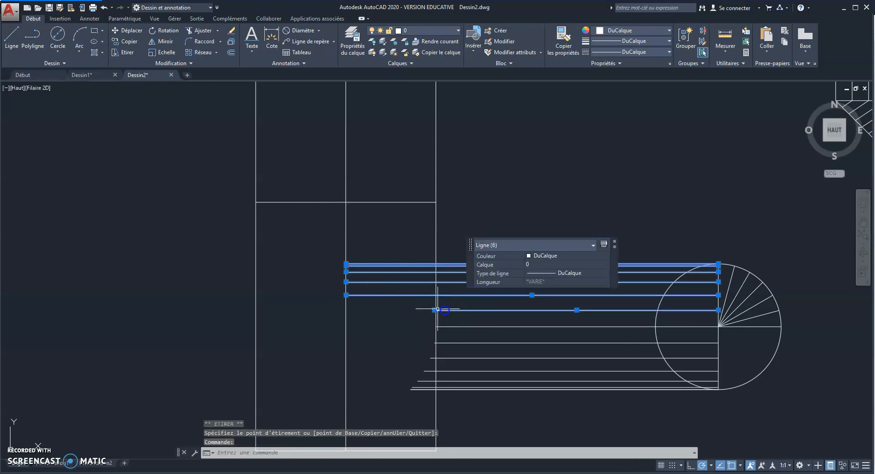
{"action": "left_click_drag", "start_coordinate": [434, 310], "coordinate": [346, 309]}
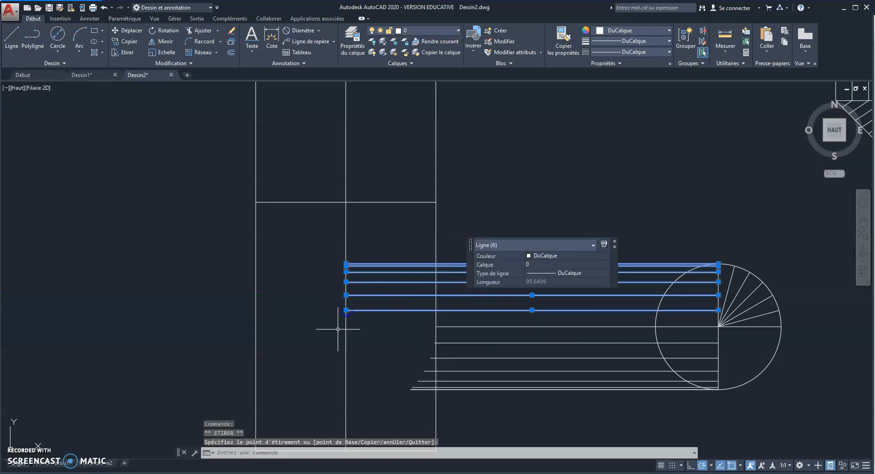
{"action": "left_click", "coordinate": [443, 327]}
{"action": "left_click_drag", "start_coordinate": [436, 326], "coordinate": [345, 326]}
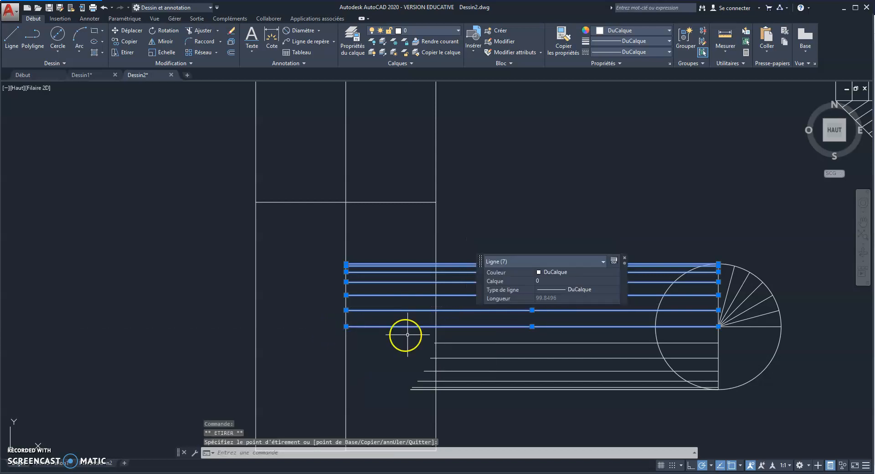
Stretch the left ends of the copied branch's eighth, ninth and tenth generator lines from the top to the vertical axis
{"action": "left_click", "coordinate": [437, 342]}
{"action": "left_click_drag", "start_coordinate": [434, 342], "coordinate": [346, 343]}
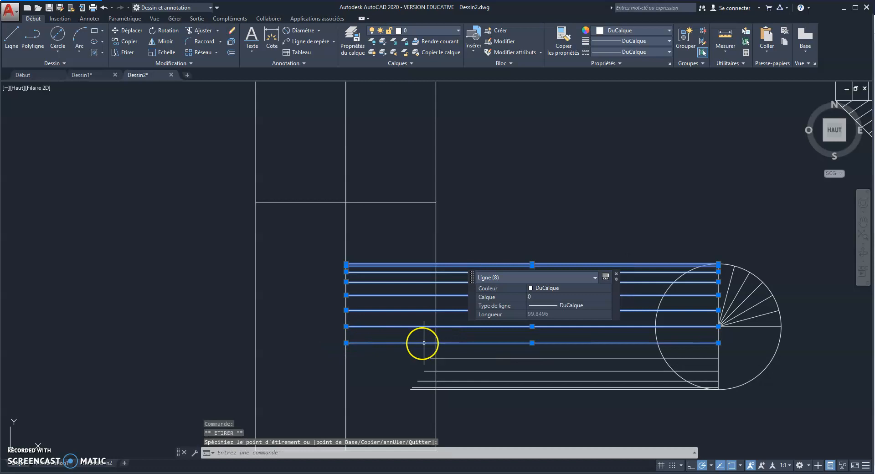
{"action": "left_click", "coordinate": [446, 358]}
{"action": "left_click_drag", "start_coordinate": [429, 358], "coordinate": [345, 357]}
{"action": "left_click", "coordinate": [449, 370]}
{"action": "left_click_drag", "start_coordinate": [424, 370], "coordinate": [346, 370]}
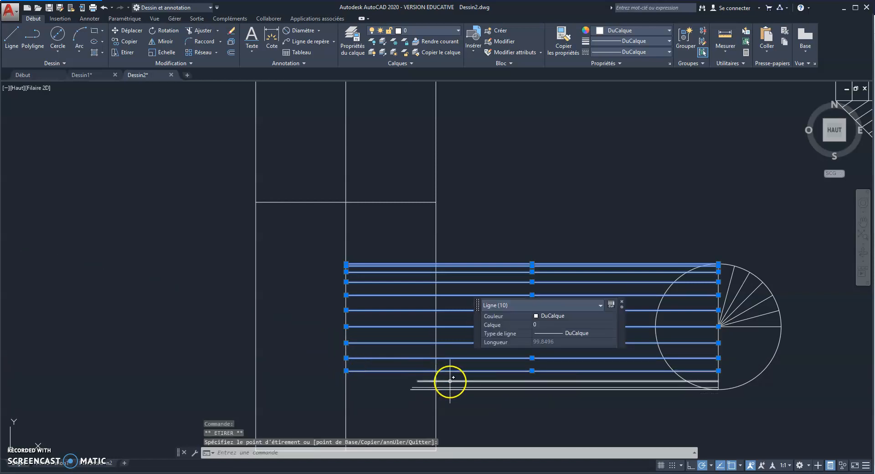
Stretch the left ends of the copied branch's three lowest generator lines to the vertical axis and clear the selection
{"action": "left_click", "coordinate": [450, 380]}
{"action": "left_click_drag", "start_coordinate": [417, 381], "coordinate": [346, 380]}
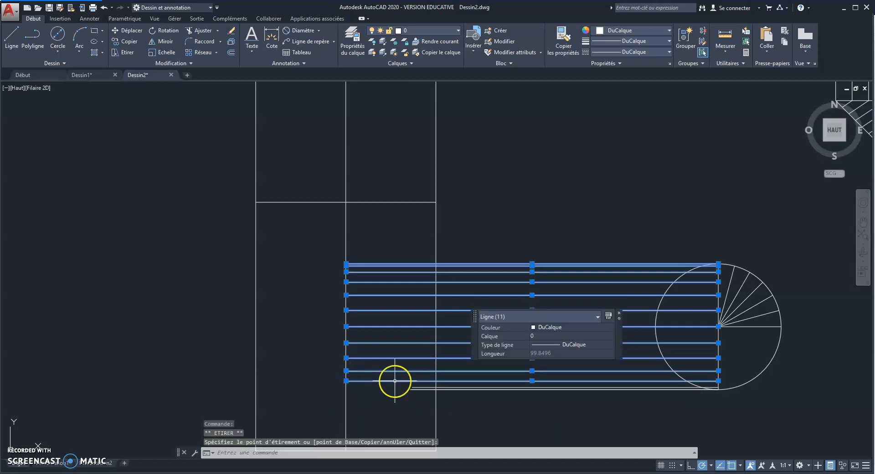
{"action": "left_click", "coordinate": [430, 388]}
{"action": "left_click_drag", "start_coordinate": [412, 387], "coordinate": [346, 387]}
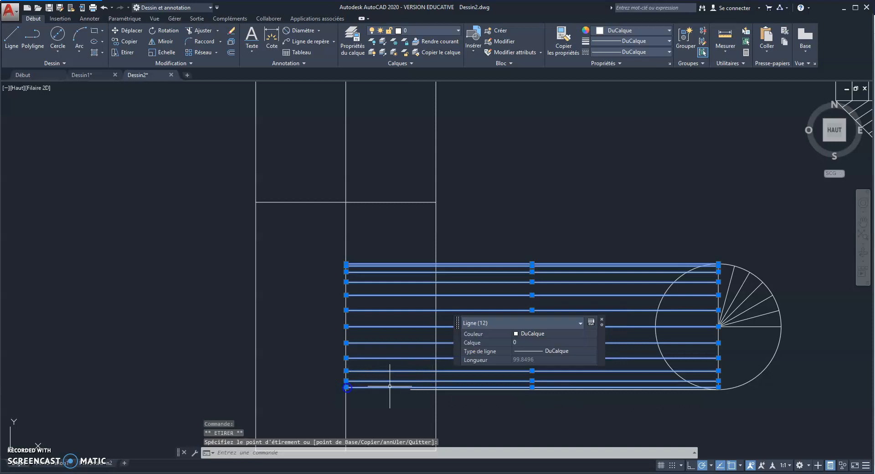
{"action": "left_click", "coordinate": [415, 389]}
{"action": "left_click_drag", "start_coordinate": [405, 390], "coordinate": [347, 388]}
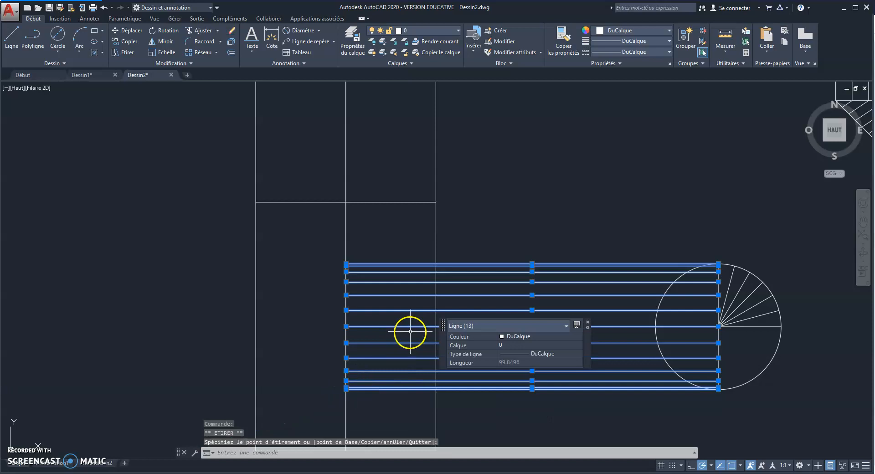
{"action": "key", "text": "Escape"}
Draw a vertical projection line from the upper branch's topmost generator on the large circle down to the copied branch's lowest generator
{"action": "scroll", "coordinate": [494, 205], "scroll_direction": "down", "scroll_amount": 5}
{"action": "mouse_move", "coordinate": [509, 204]}
{"action": "middle_mouse_down"}
{"action": "mouse_move", "coordinate": [531, 268]}
{"action": "mouse_move", "coordinate": [516, 270]}
{"action": "middle_mouse_up"}
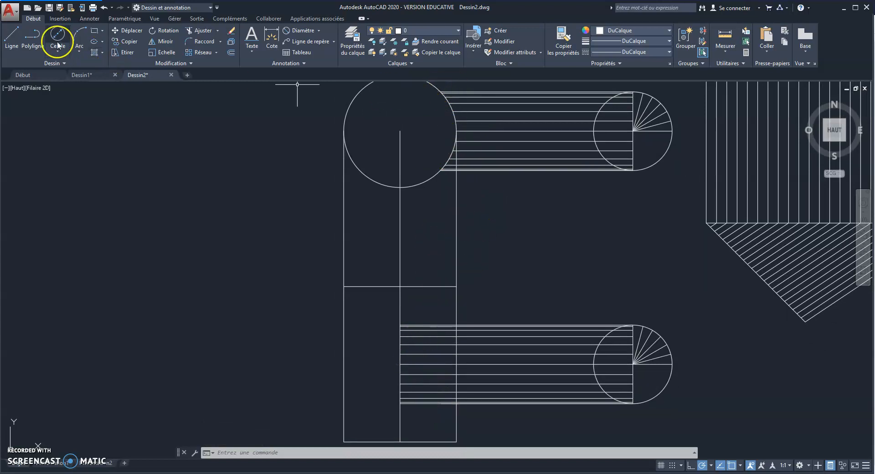
{"action": "left_click", "coordinate": [12, 37]}
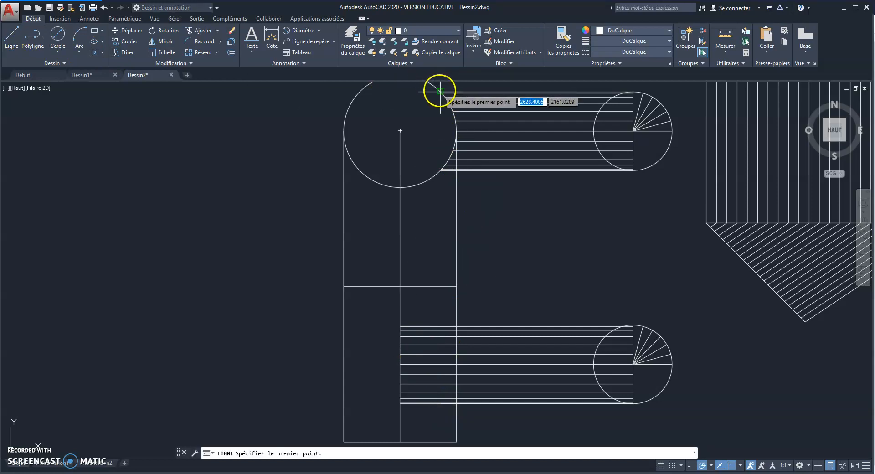
{"action": "left_click", "coordinate": [439, 91]}
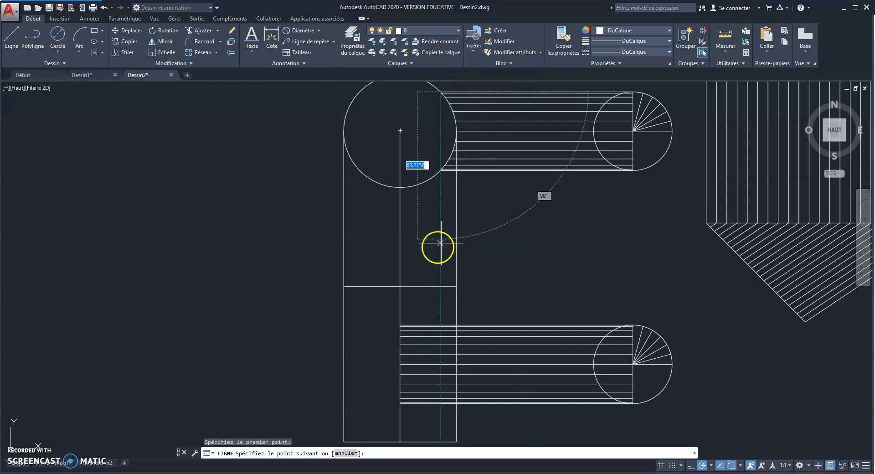
{"action": "left_click", "coordinate": [440, 403]}
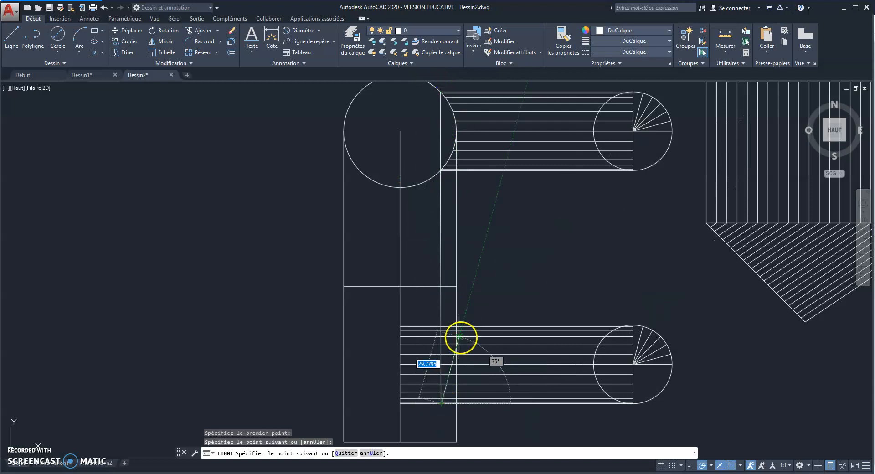
{"action": "key", "text": "Escape"}
Draw a vertical projection line from the second upper generator's point on the large circle down to the copied branch's lowest generator
{"action": "left_click", "coordinate": [12, 36]}
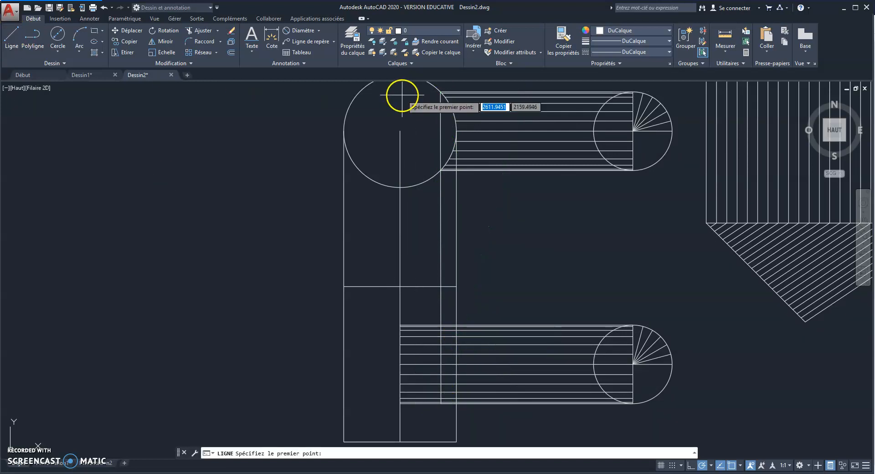
{"action": "scroll", "coordinate": [451, 91], "scroll_direction": "up", "scroll_amount": 6}
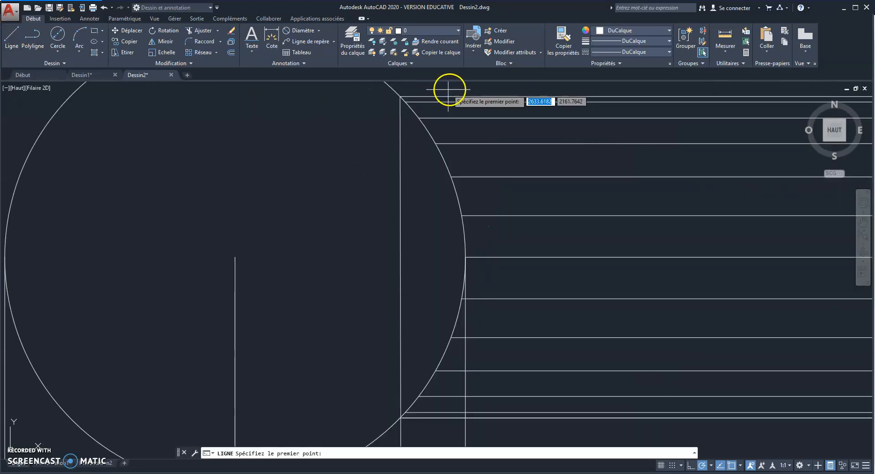
{"action": "left_click", "coordinate": [404, 100]}
{"action": "scroll", "coordinate": [411, 124], "scroll_direction": "down", "scroll_amount": 4}
{"action": "scroll", "coordinate": [416, 247], "scroll_direction": "up", "scroll_amount": 4}
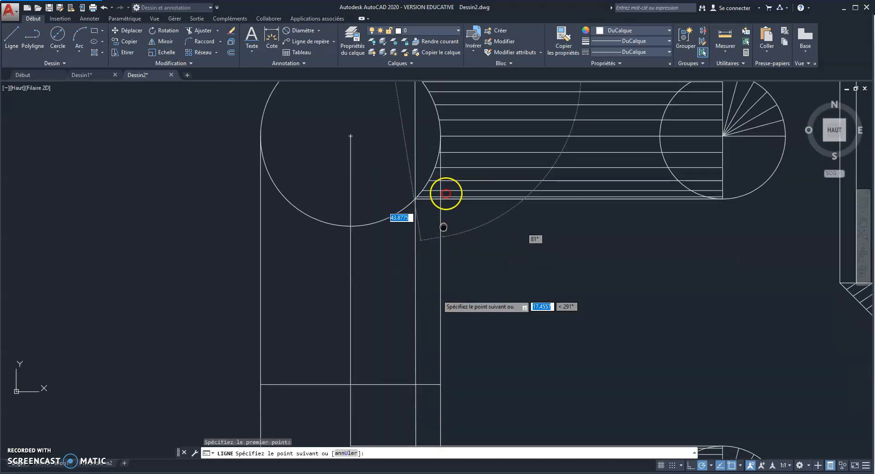
{"action": "middle_click_drag", "start_coordinate": [454, 359], "coordinate": [457, 197]}
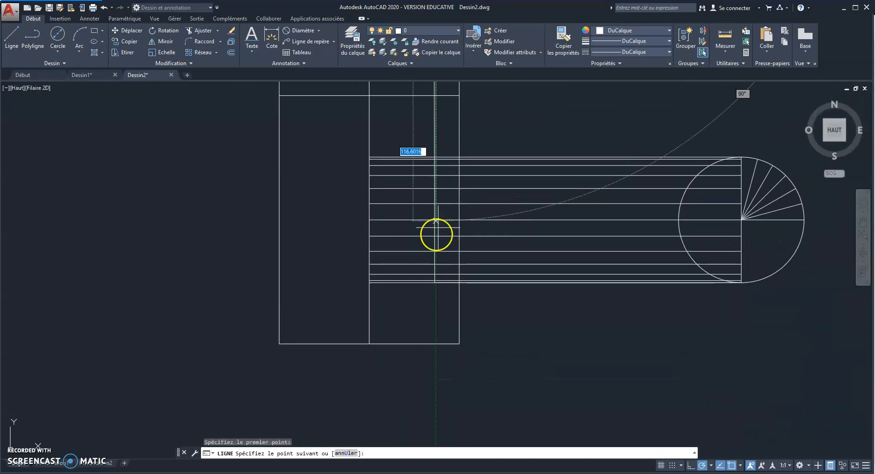
{"action": "scroll", "coordinate": [433, 279], "scroll_direction": "up", "scroll_amount": 4}
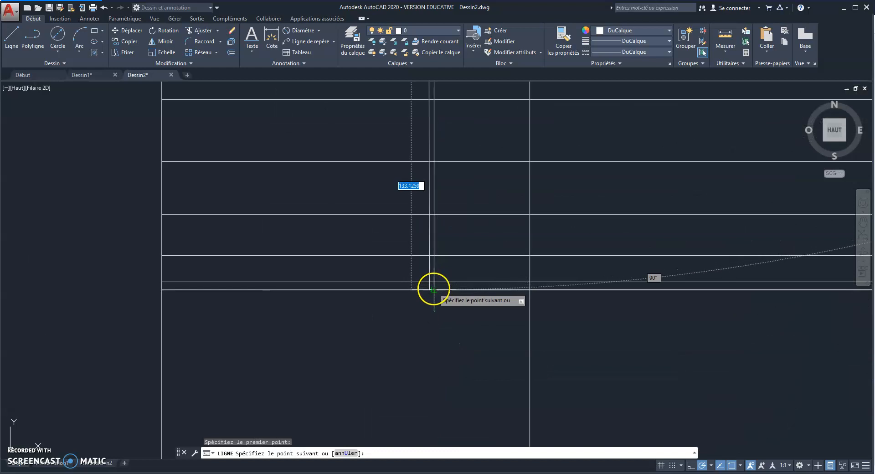
{"action": "left_click", "coordinate": [433, 289]}
{"action": "key", "text": "Escape"}
Draw a vertical projection line from the third upper generator's point on the large circle down to the copied branch's lowest generator
{"action": "scroll", "coordinate": [470, 172], "scroll_direction": "down", "scroll_amount": 4}
{"action": "middle_click_drag", "start_coordinate": [502, 129], "coordinate": [373, 366]}
{"action": "scroll", "coordinate": [396, 342], "scroll_direction": "down", "scroll_amount": 2}
{"action": "scroll", "coordinate": [445, 224], "scroll_direction": "down", "scroll_amount": 4}
{"action": "scroll", "coordinate": [443, 225], "scroll_direction": "up", "scroll_amount": 2}
{"action": "mouse_move", "coordinate": [444, 224]}
{"action": "middle_mouse_down"}
{"action": "mouse_move", "coordinate": [486, 269]}
{"action": "mouse_move", "coordinate": [481, 260]}
{"action": "middle_mouse_up"}
{"action": "key", "text": "space"}
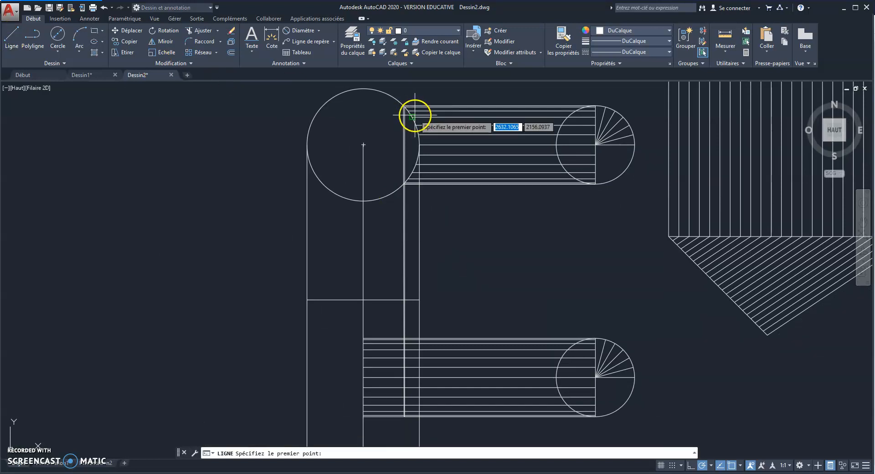
{"action": "scroll", "coordinate": [408, 111], "scroll_direction": "up", "scroll_amount": 2}
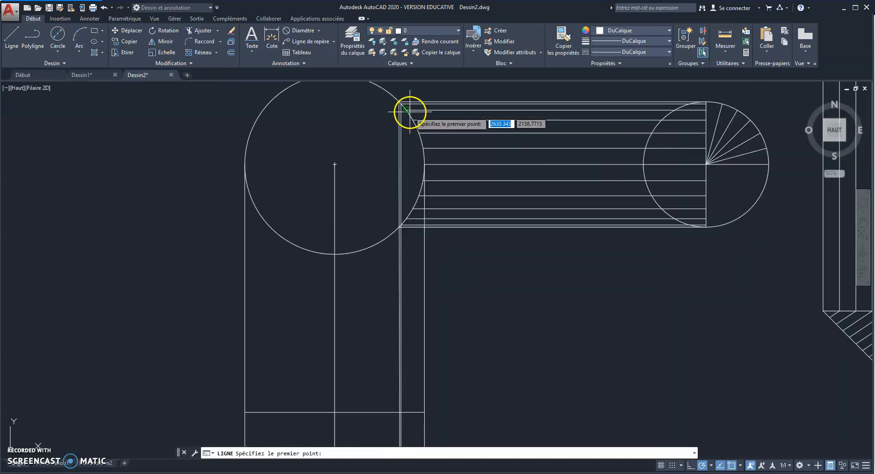
{"action": "left_click", "coordinate": [406, 108]}
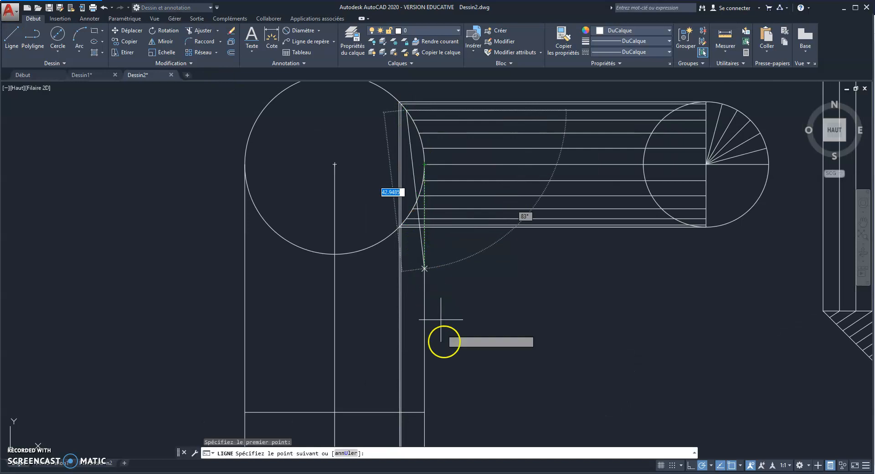
{"action": "scroll", "coordinate": [453, 369], "scroll_direction": "down", "scroll_amount": 3}
{"action": "middle_click_drag", "start_coordinate": [453, 369], "coordinate": [414, 167]}
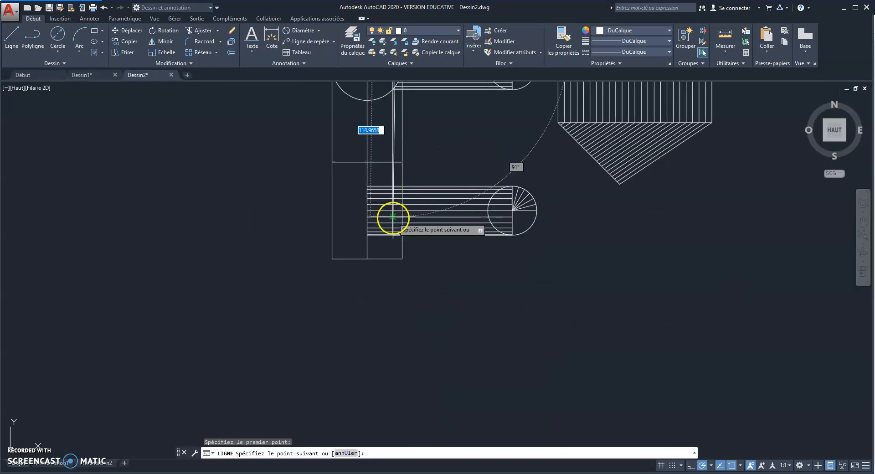
{"action": "scroll", "coordinate": [392, 214], "scroll_direction": "up", "scroll_amount": 4}
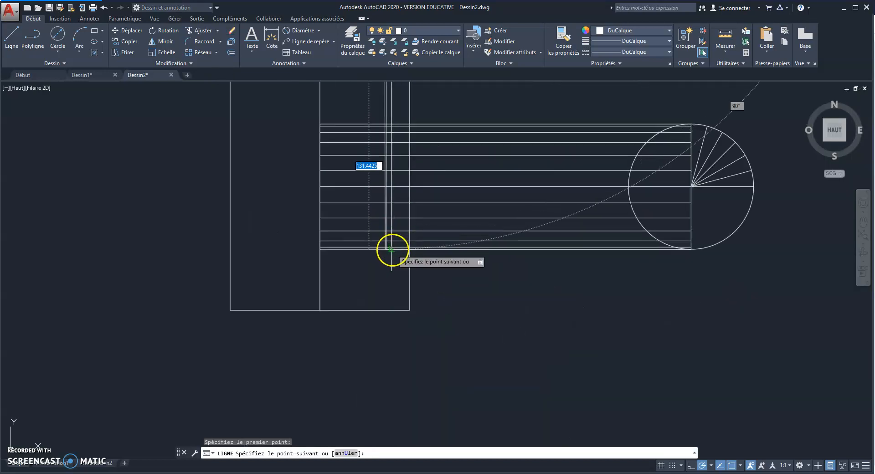
{"action": "left_click", "coordinate": [391, 249]}
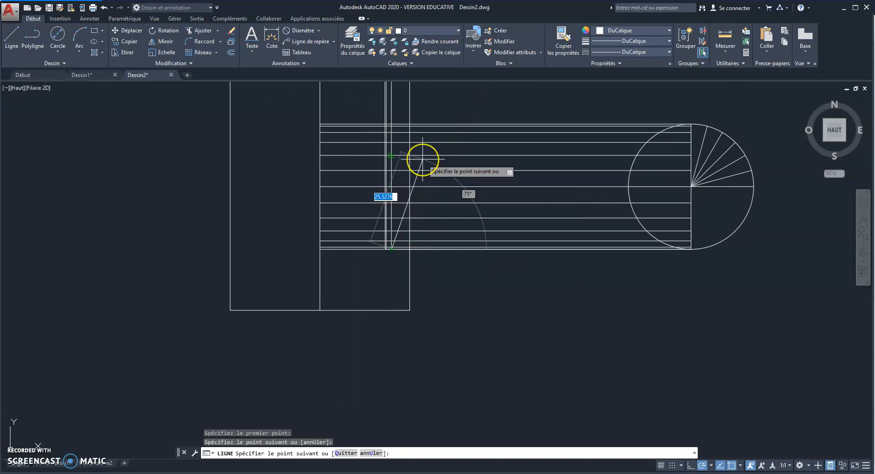
{"action": "key", "text": "Escape"}
Draw a vertical projection line from the fourth upper generator's point on the large circle down to the copied branch's lowest generator
{"action": "middle_click_drag", "start_coordinate": [445, 150], "coordinate": [437, 288]}
{"action": "scroll", "coordinate": [453, 238], "scroll_direction": "down", "scroll_amount": 2}
{"action": "middle_click_drag", "start_coordinate": [474, 157], "coordinate": [451, 235]}
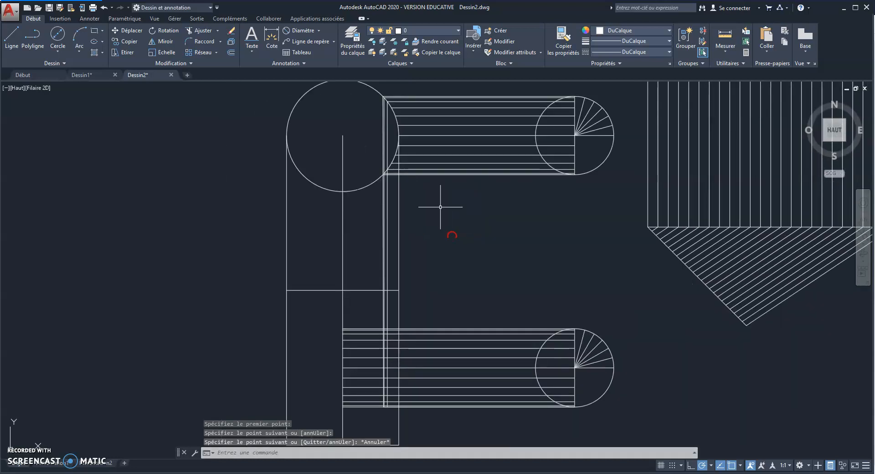
{"action": "left_click", "coordinate": [18, 43]}
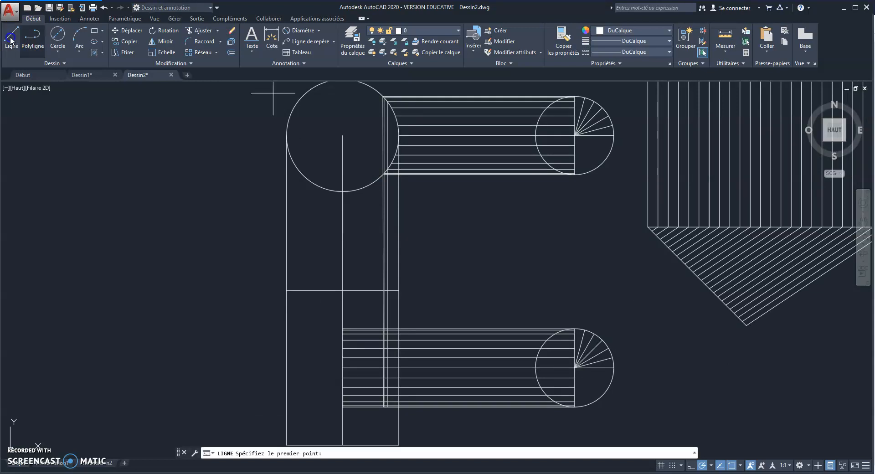
{"action": "left_click", "coordinate": [392, 107]}
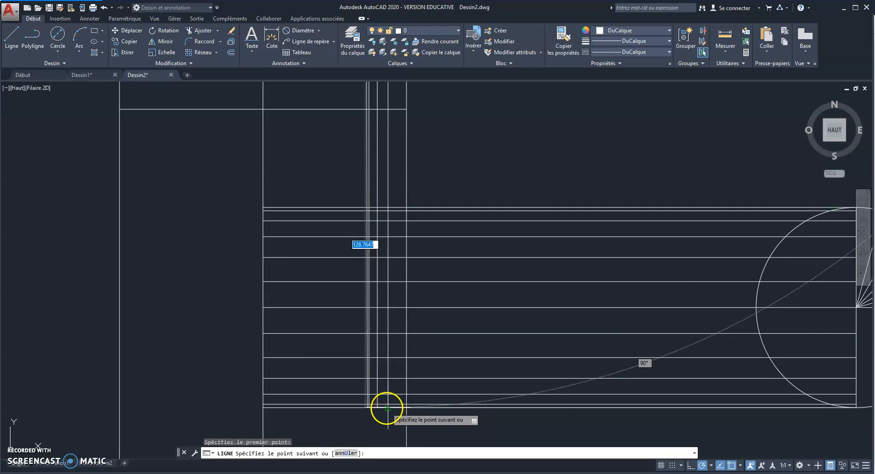
{"action": "left_click", "coordinate": [387, 408]}
{"action": "scroll", "coordinate": [447, 120], "scroll_direction": "down", "scroll_amount": 2}
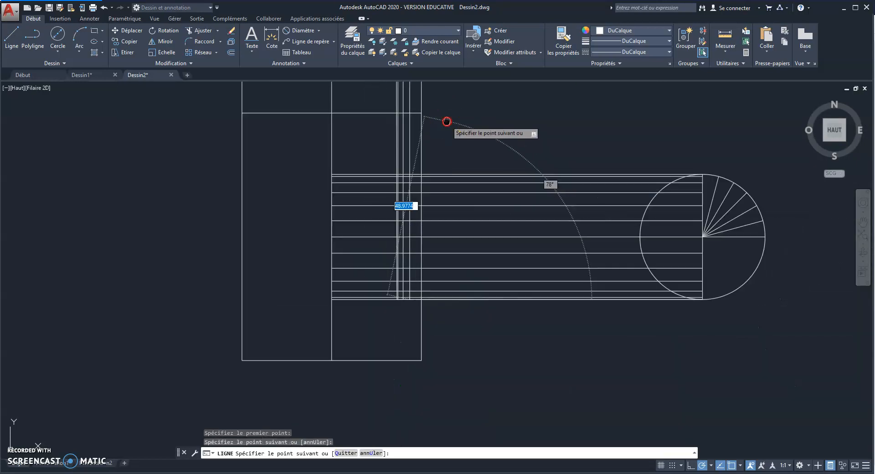
{"action": "key", "text": "Escape"}
{"action": "middle_click_drag", "start_coordinate": [451, 123], "coordinate": [419, 277]}
{"action": "right_click", "coordinate": [420, 282]}
{"action": "key", "text": "Escape"}
Draw a vertical projection line from the fifth upper generator's point on the large circle down to the copied branch's lowest generator
{"action": "scroll", "coordinate": [434, 146], "scroll_direction": "down", "scroll_amount": 4}
{"action": "middle_click_drag", "start_coordinate": [433, 157], "coordinate": [406, 234]}
{"action": "scroll", "coordinate": [408, 232], "scroll_direction": "up", "scroll_amount": 2}
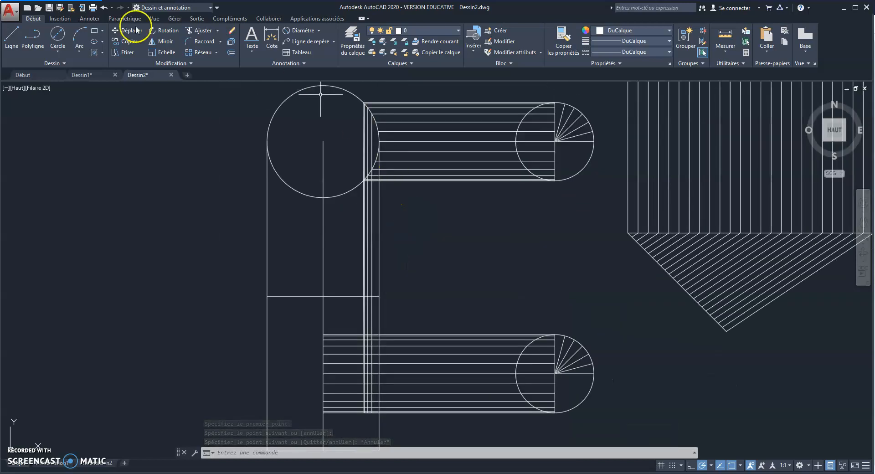
{"action": "left_click", "coordinate": [12, 34]}
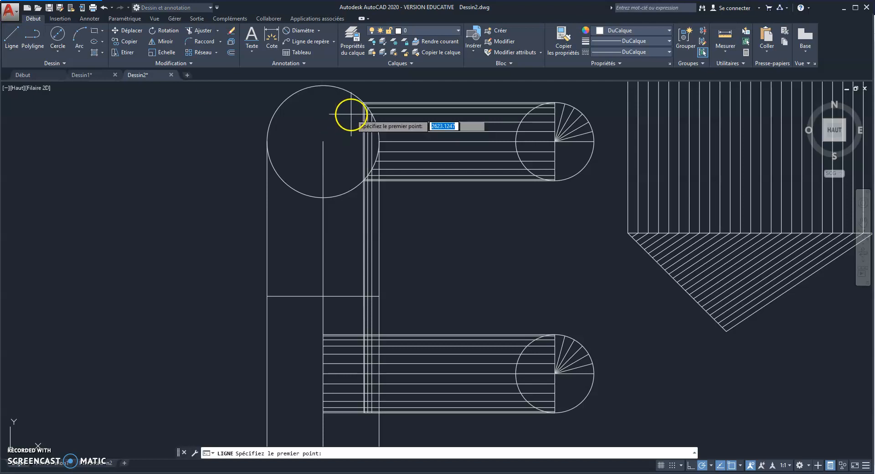
{"action": "left_click", "coordinate": [376, 122]}
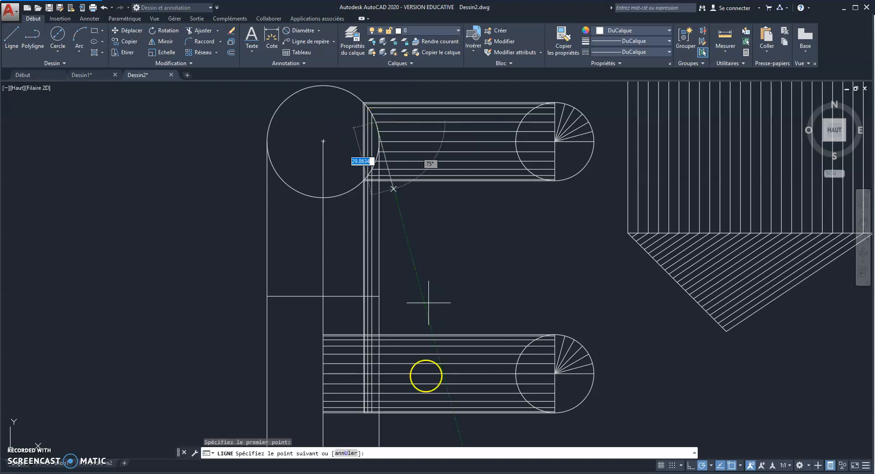
{"action": "scroll", "coordinate": [375, 414], "scroll_direction": "up", "scroll_amount": 6}
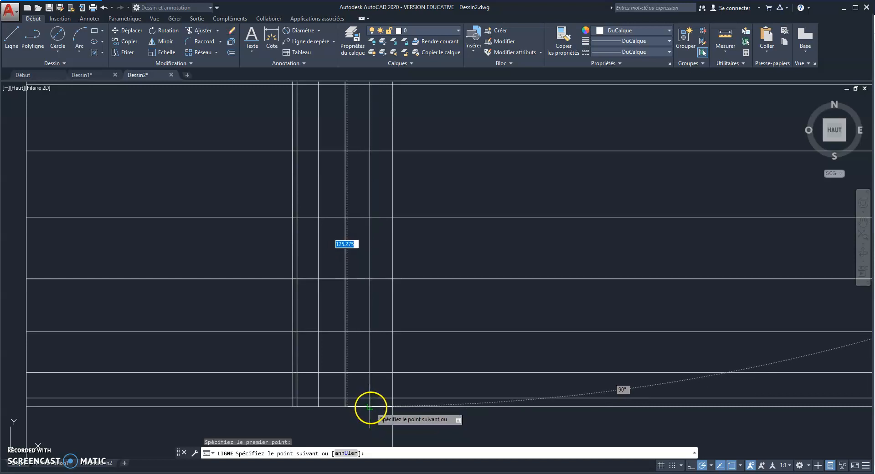
{"action": "left_click", "coordinate": [370, 407]}
{"action": "key", "text": "Escape"}
Draw a vertical projection line from the sixth upper generator's point on the large circle down to the copied branch's lowest generator
{"action": "scroll", "coordinate": [410, 344], "scroll_direction": "down", "scroll_amount": 5}
{"action": "middle_click_drag", "start_coordinate": [446, 217], "coordinate": [437, 293]}
{"action": "scroll", "coordinate": [438, 291], "scroll_direction": "down", "scroll_amount": 3}
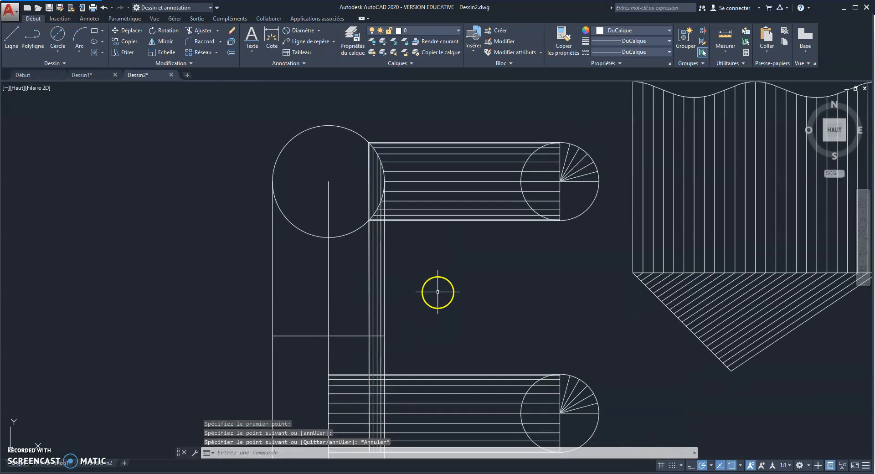
{"action": "left_click", "coordinate": [12, 35]}
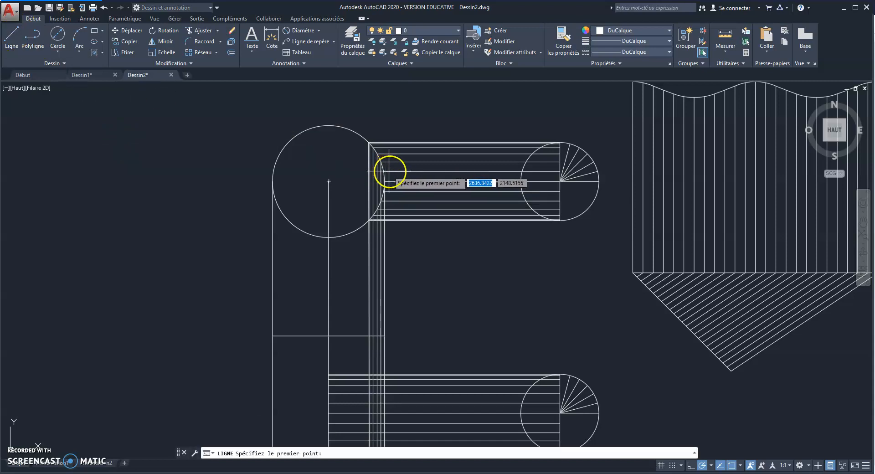
{"action": "scroll", "coordinate": [388, 171], "scroll_direction": "up", "scroll_amount": 4}
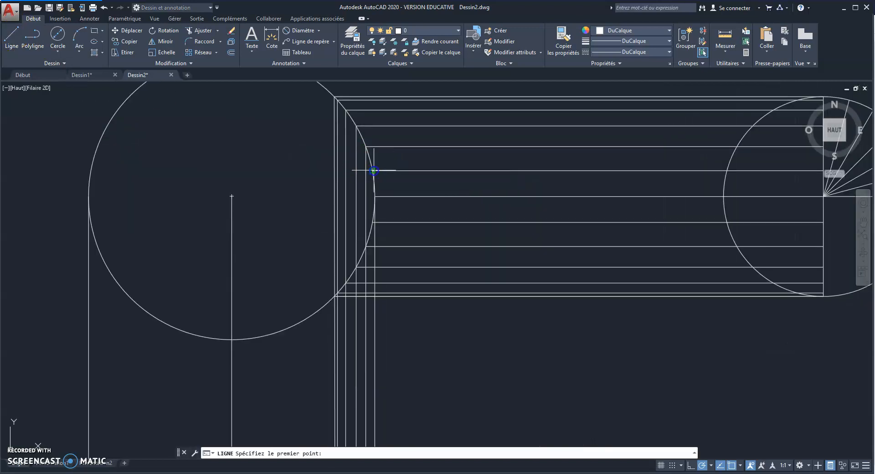
{"action": "left_click", "coordinate": [373, 171]}
{"action": "scroll", "coordinate": [456, 319], "scroll_direction": "up", "scroll_amount": 3}
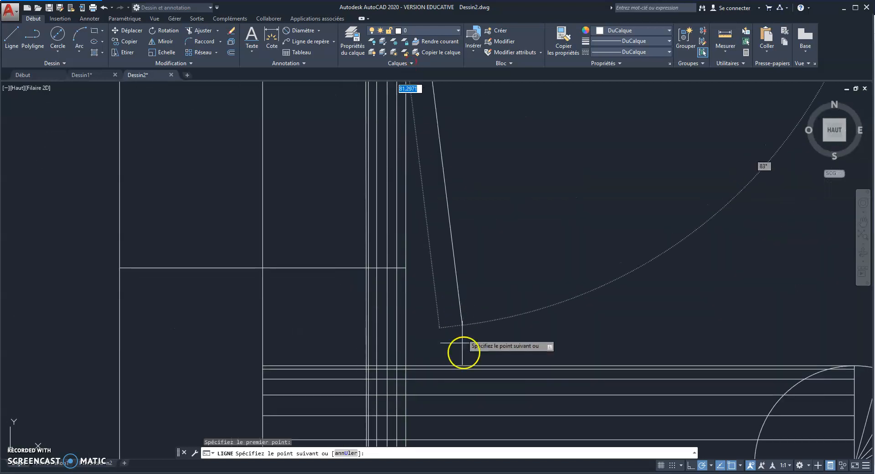
{"action": "middle_click_drag", "start_coordinate": [486, 389], "coordinate": [484, 171]}
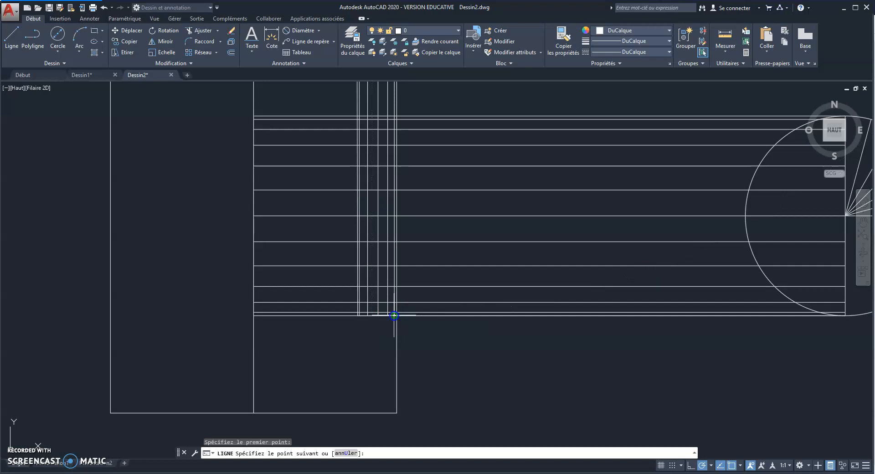
{"action": "left_click", "coordinate": [392, 313]}
{"action": "key", "text": "Escape"}
Place the single-line text G1, about 7 units high and horizontal, just above the upper branch's small circle
{"action": "mouse_move", "coordinate": [458, 216]}
{"action": "middle_mouse_down"}
{"action": "mouse_move", "coordinate": [453, 263]}
{"action": "mouse_move", "coordinate": [466, 326]}
{"action": "middle_mouse_up"}
{"action": "scroll", "coordinate": [469, 316], "scroll_direction": "down", "scroll_amount": 4}
{"action": "mouse_move", "coordinate": [518, 229]}
{"action": "middle_mouse_down"}
{"action": "mouse_move", "coordinate": [508, 248]}
{"action": "mouse_move", "coordinate": [414, 303]}
{"action": "middle_mouse_up"}
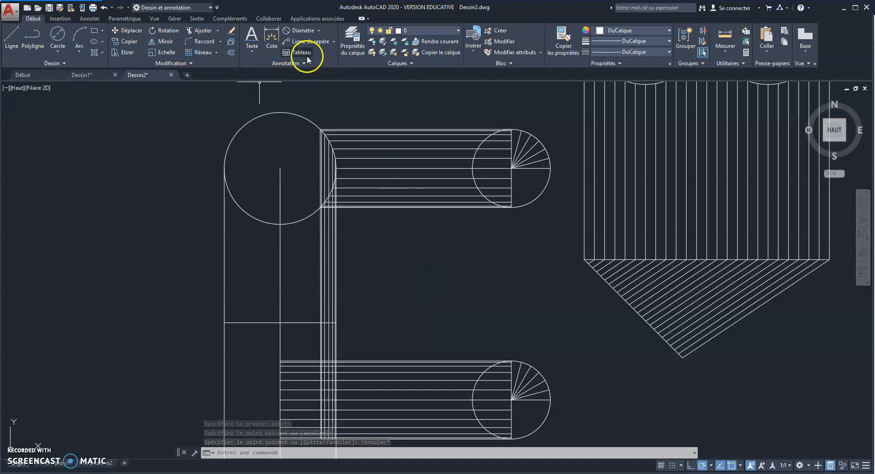
{"action": "left_click", "coordinate": [253, 50]}
{"action": "left_click", "coordinate": [266, 89]}
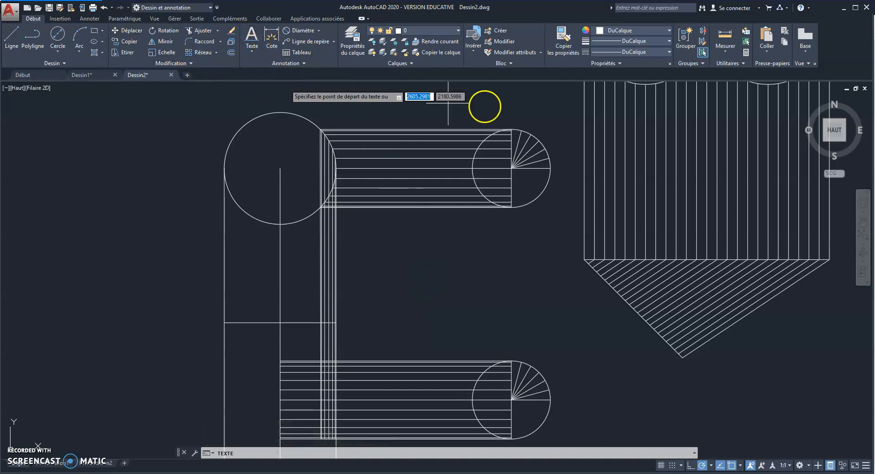
{"action": "left_click", "coordinate": [510, 115]}
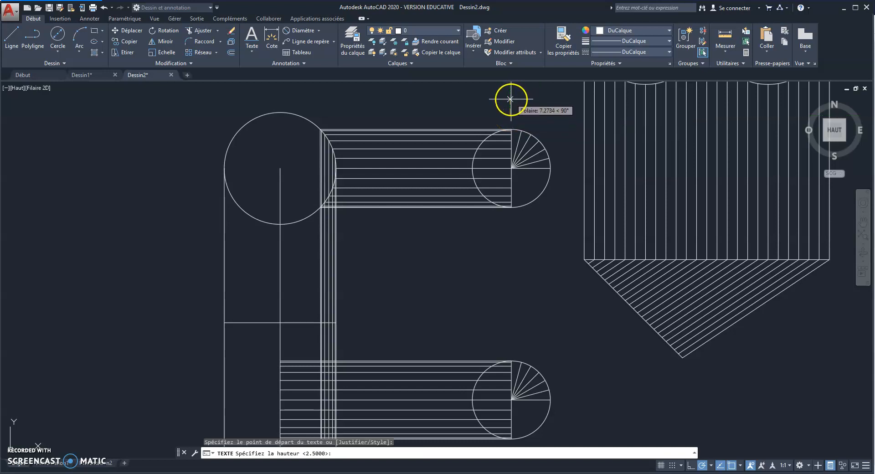
{"action": "left_click", "coordinate": [510, 102]}
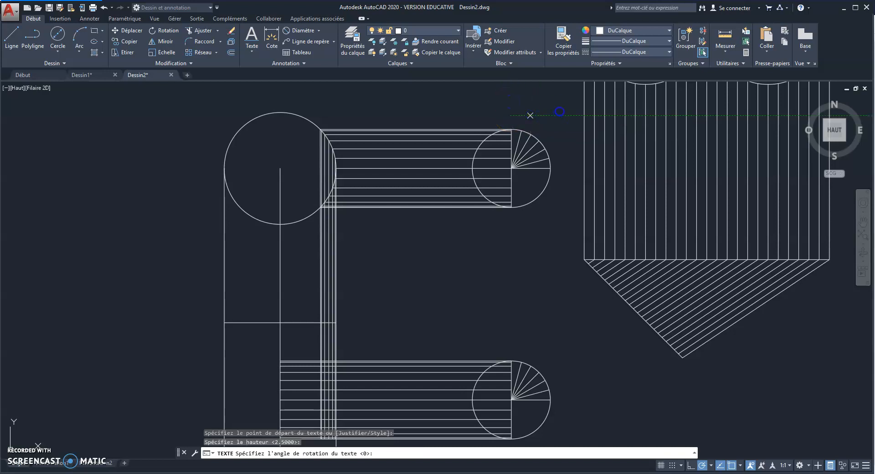
{"action": "left_click", "coordinate": [560, 111]}
{"action": "type", "text": "G1"}
{"action": "key", "text": "Return"}
{"action": "key", "text": "Return"}
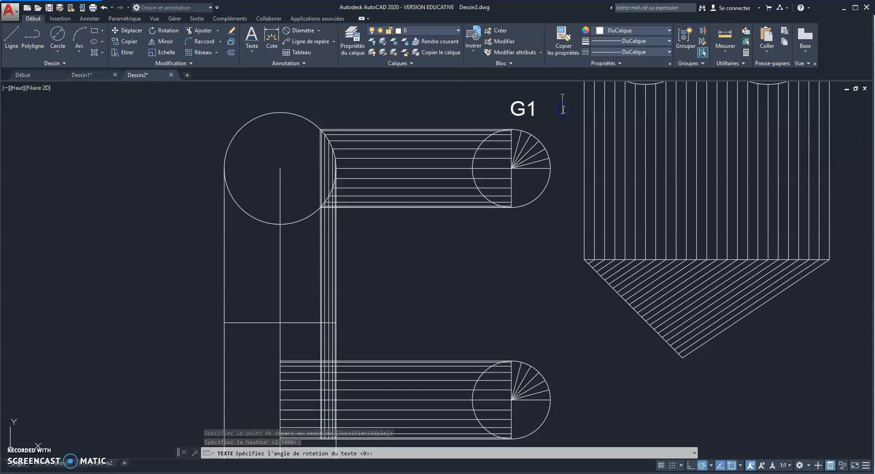
{"action": "left_click", "coordinate": [495, 129]}
{"action": "mouse_move", "coordinate": [498, 106]}
{"action": "middle_mouse_down"}
{"action": "mouse_move", "coordinate": [478, 115]}
{"action": "mouse_move", "coordinate": [446, 163]}
{"action": "middle_mouse_up"}
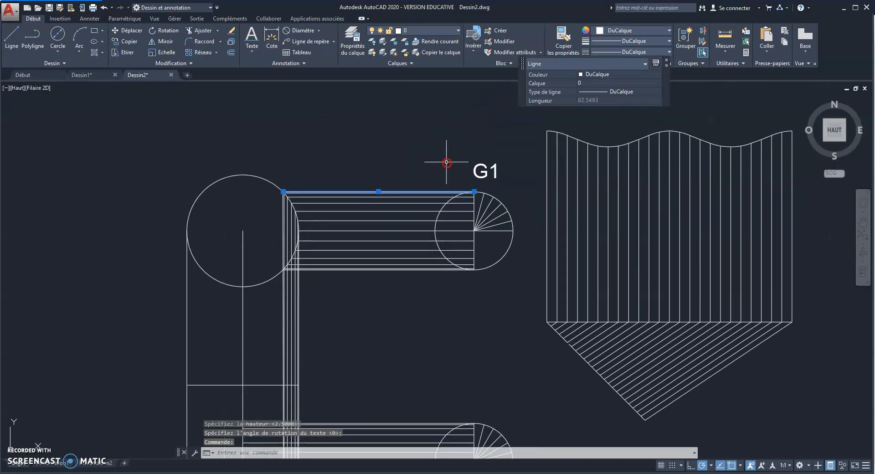
{"action": "left_click", "coordinate": [497, 171]}
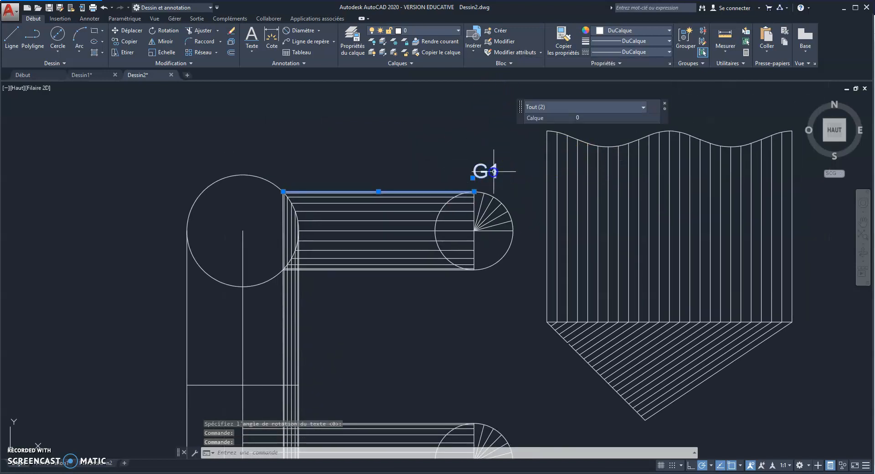
{"action": "key", "text": "Escape"}
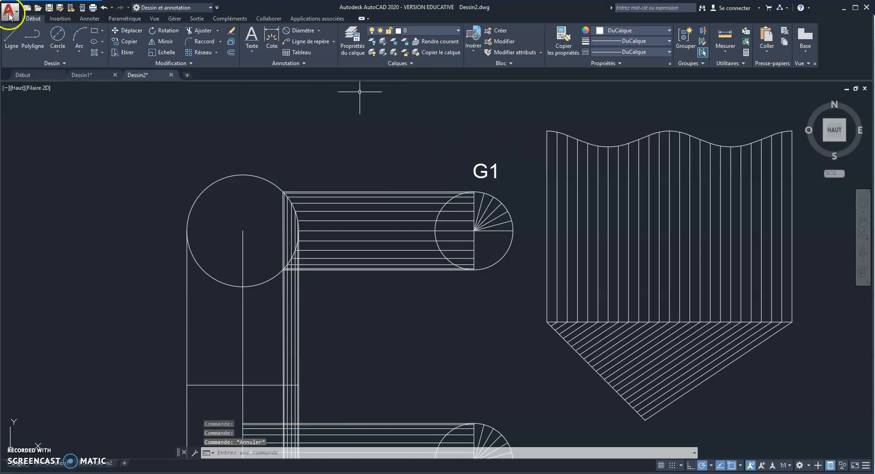
Copy the G1 label to above the development's upper-left corner and to the outer side of the copied branch's small circle
{"action": "left_click", "coordinate": [124, 41]}
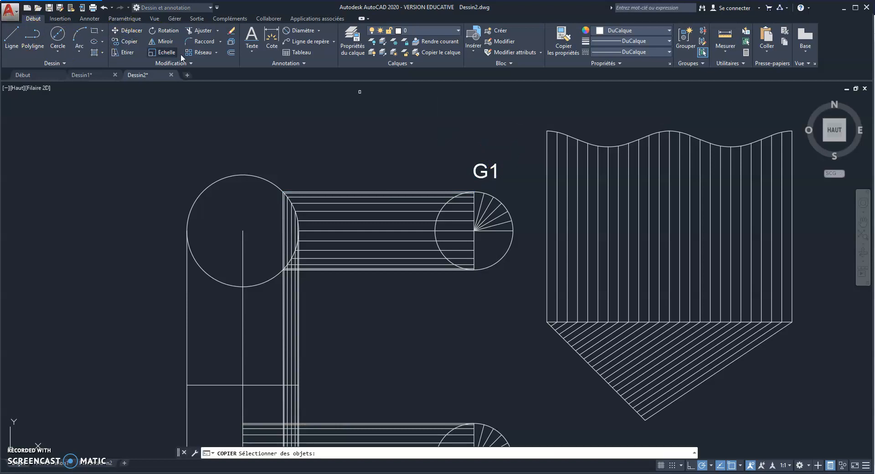
{"action": "left_click", "coordinate": [483, 173]}
{"action": "key", "text": "Return"}
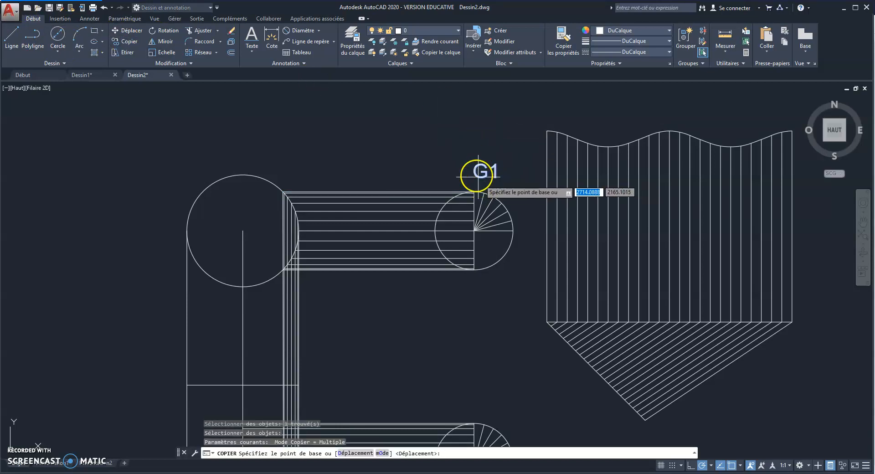
{"action": "left_click", "coordinate": [478, 174]}
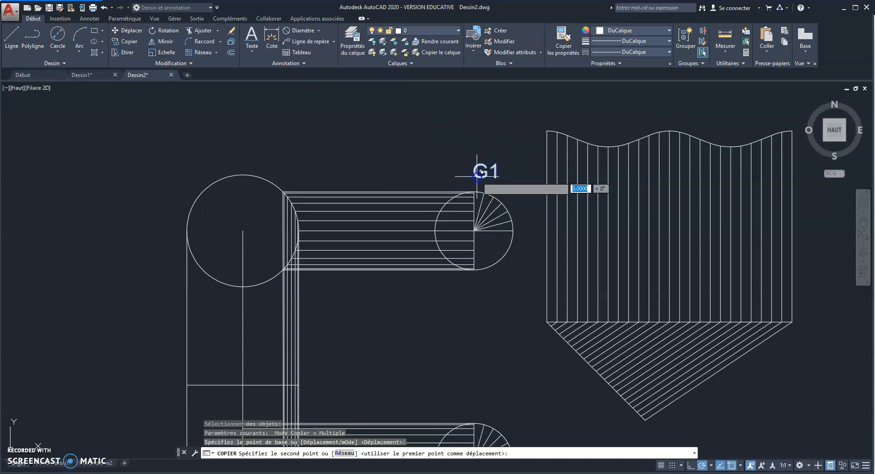
{"action": "left_click", "coordinate": [531, 121]}
{"action": "mouse_move", "coordinate": [464, 378]}
{"action": "middle_mouse_down"}
{"action": "mouse_move", "coordinate": [441, 283]}
{"action": "mouse_move", "coordinate": [447, 227]}
{"action": "middle_mouse_up"}
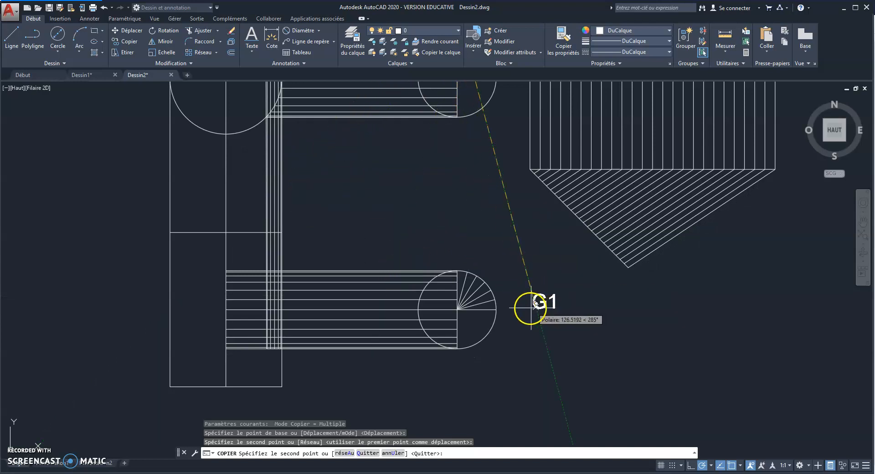
{"action": "left_click", "coordinate": [508, 313]}
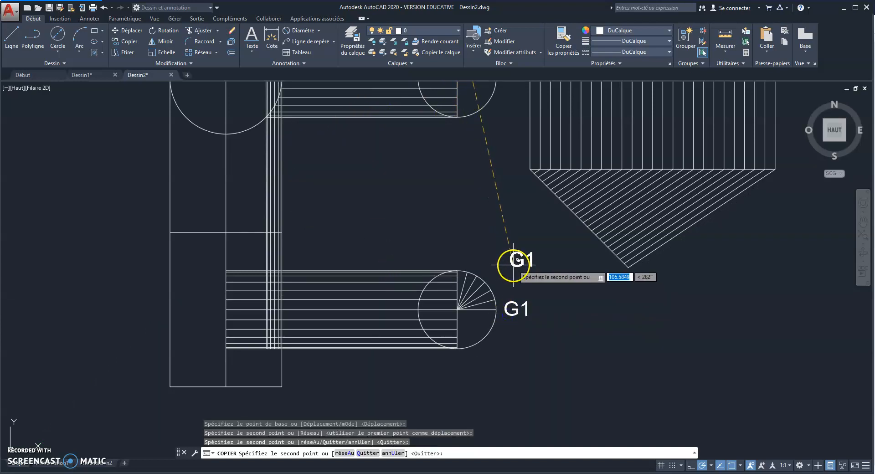
{"action": "key", "text": "Escape"}
Draw a three-point arc from the copied branch's middle generator upward, through the matching generator intersections on the first, second and third projection lines
{"action": "scroll", "coordinate": [434, 214], "scroll_direction": "down", "scroll_amount": 2}
{"action": "middle_click_drag", "start_coordinate": [433, 203], "coordinate": [482, 235]}
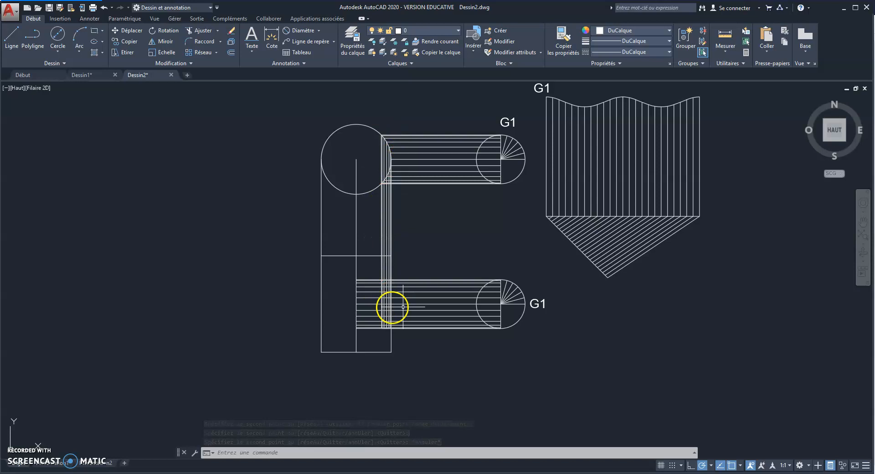
{"action": "scroll", "coordinate": [412, 271], "scroll_direction": "up", "scroll_amount": 6}
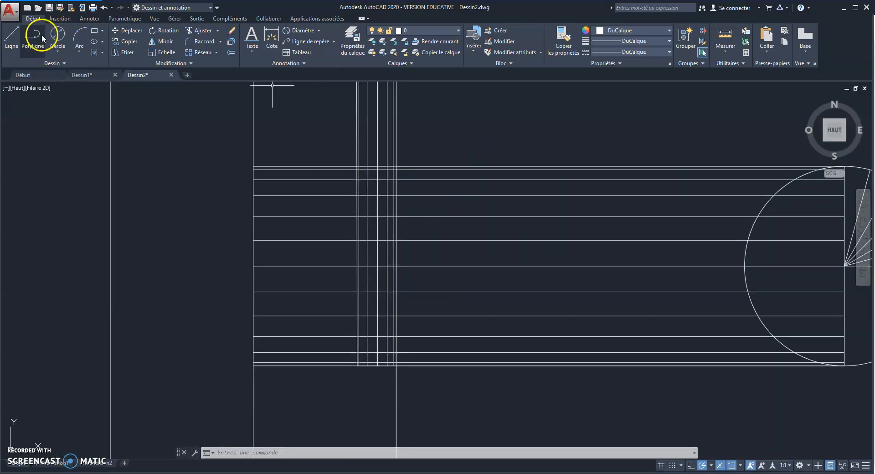
{"action": "left_click", "coordinate": [80, 38]}
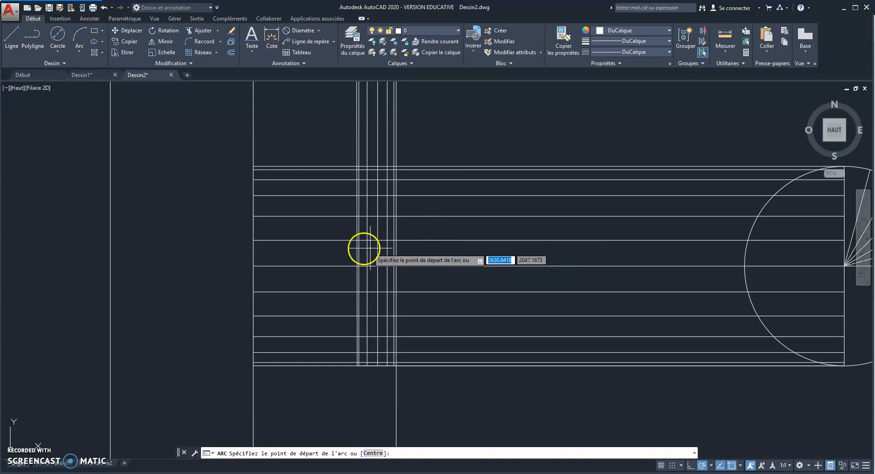
{"action": "scroll", "coordinate": [356, 265], "scroll_direction": "up", "scroll_amount": 4}
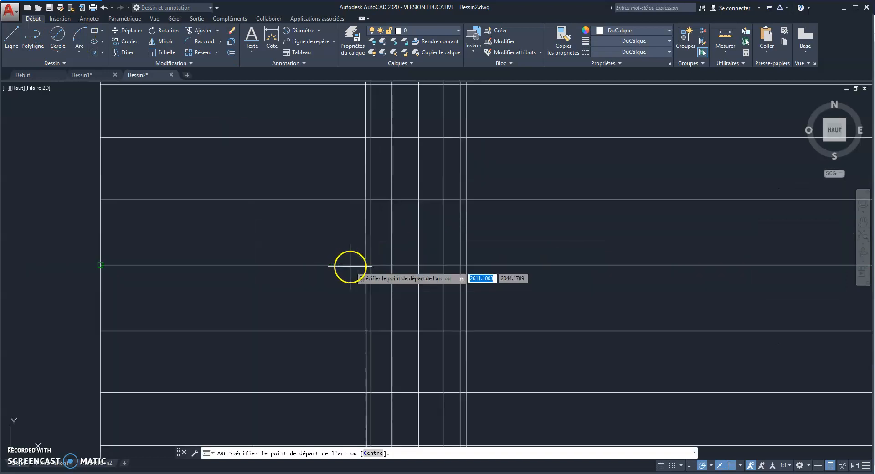
{"action": "left_click", "coordinate": [366, 265]}
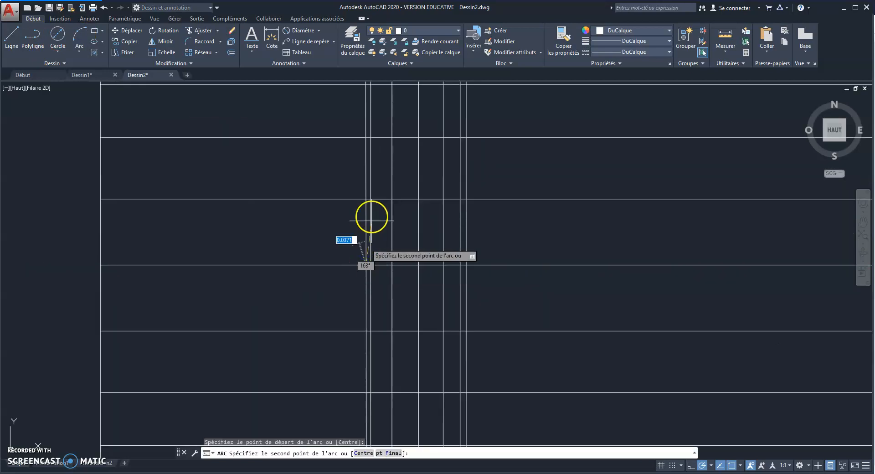
{"action": "left_click", "coordinate": [371, 198]}
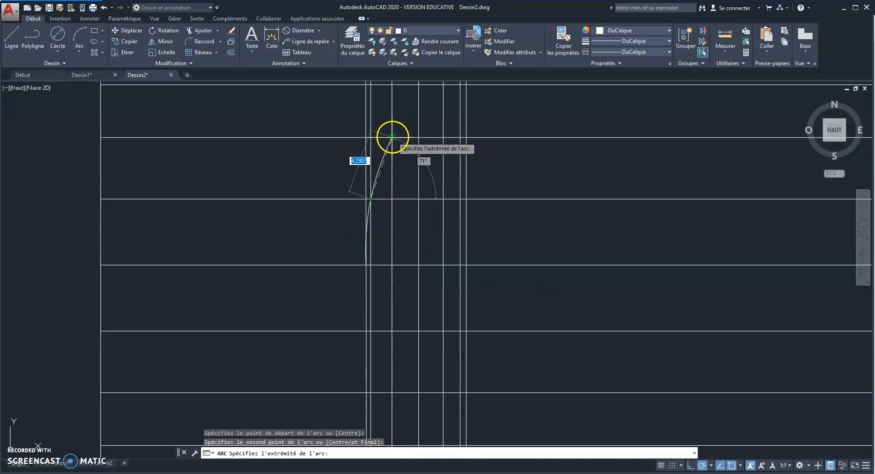
{"action": "left_click", "coordinate": [391, 137]}
Continue the curve upward with a three-point arc through the generator intersections on the third, fourth and fifth projection lines
{"action": "mouse_move", "coordinate": [414, 132]}
{"action": "middle_mouse_down"}
{"action": "mouse_move", "coordinate": [406, 259]}
{"action": "mouse_move", "coordinate": [355, 288]}
{"action": "middle_mouse_up"}
{"action": "left_click", "coordinate": [86, 35]}
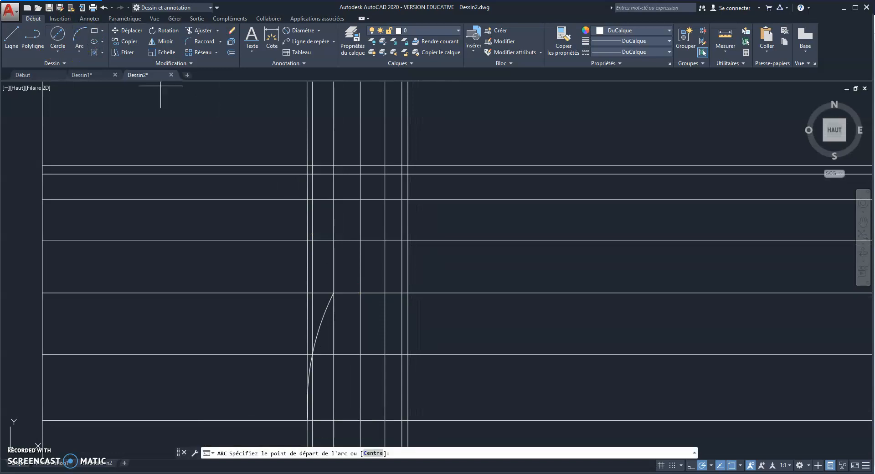
{"action": "left_click", "coordinate": [334, 292]}
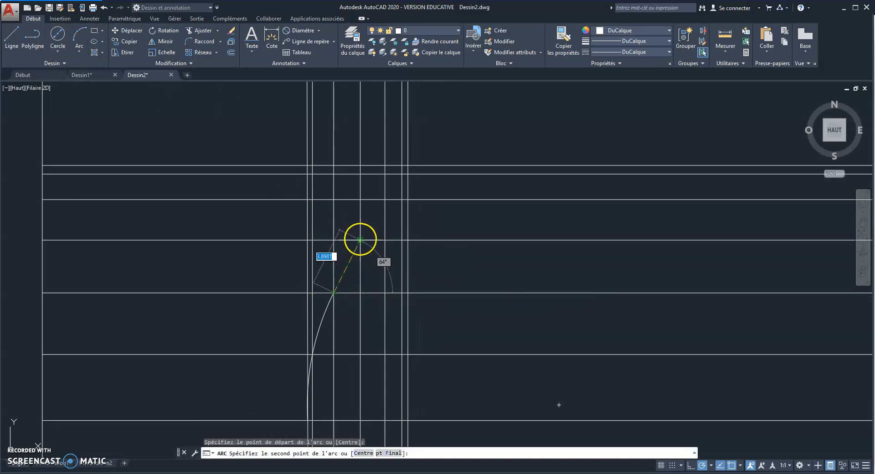
{"action": "left_click", "coordinate": [359, 239]}
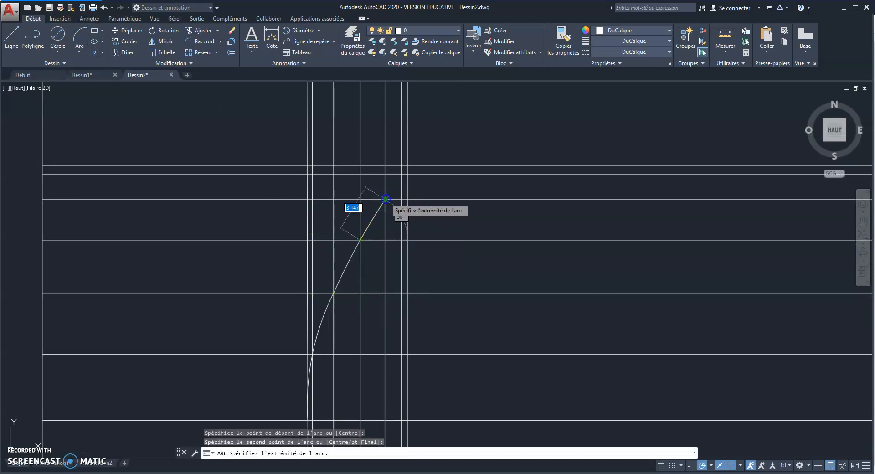
{"action": "left_click", "coordinate": [386, 199]}
Finish the curve's upper half with a three-point arc from the fifth projection line through the sixth to the top generator at the main pipe's edge
{"action": "left_click", "coordinate": [79, 37]}
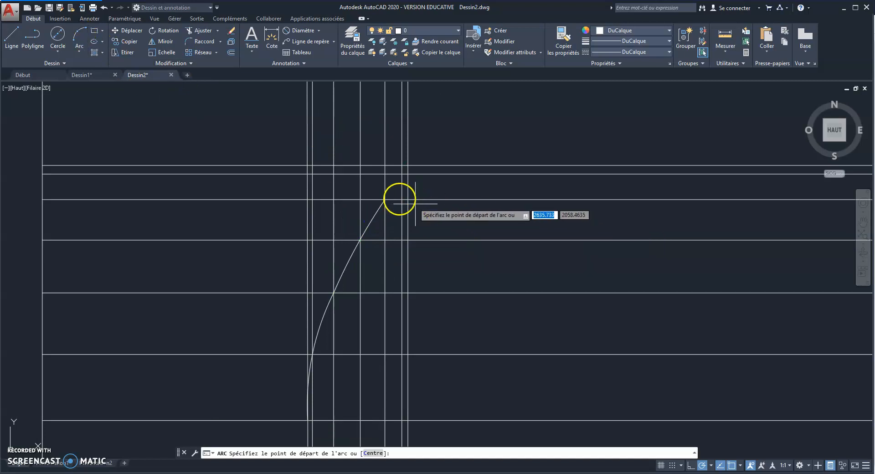
{"action": "left_click", "coordinate": [385, 199]}
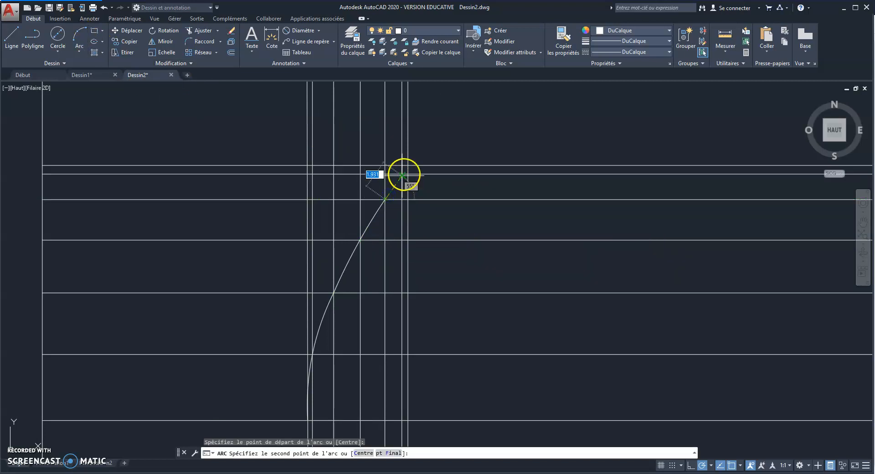
{"action": "left_click", "coordinate": [402, 172]}
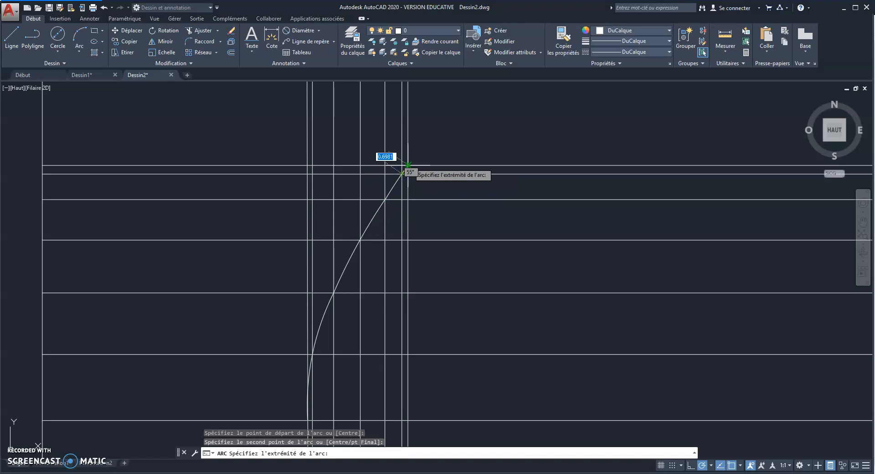
{"action": "left_click", "coordinate": [408, 164]}
Draw a three-point arc from the middle generator downward, through the matching generator intersections on the first, second and third projection lines
{"action": "mouse_move", "coordinate": [443, 351]}
{"action": "middle_mouse_down"}
{"action": "mouse_move", "coordinate": [494, 19]}
{"action": "mouse_move", "coordinate": [415, 60]}
{"action": "middle_mouse_up"}
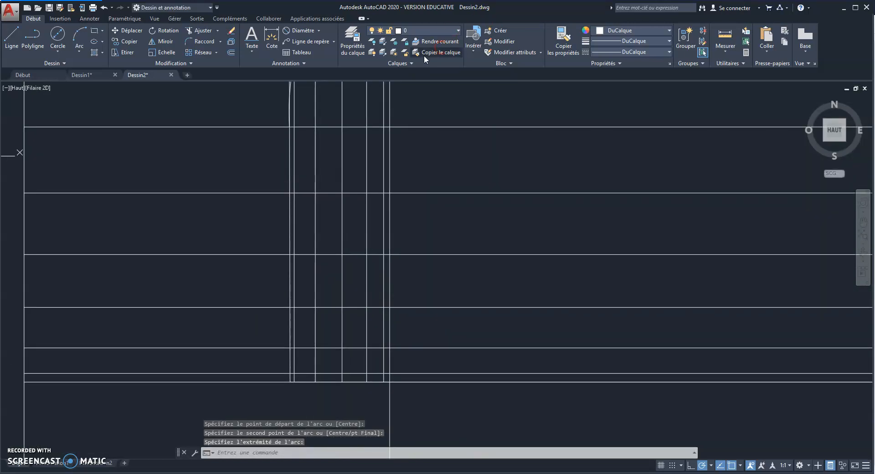
{"action": "left_click", "coordinate": [79, 36]}
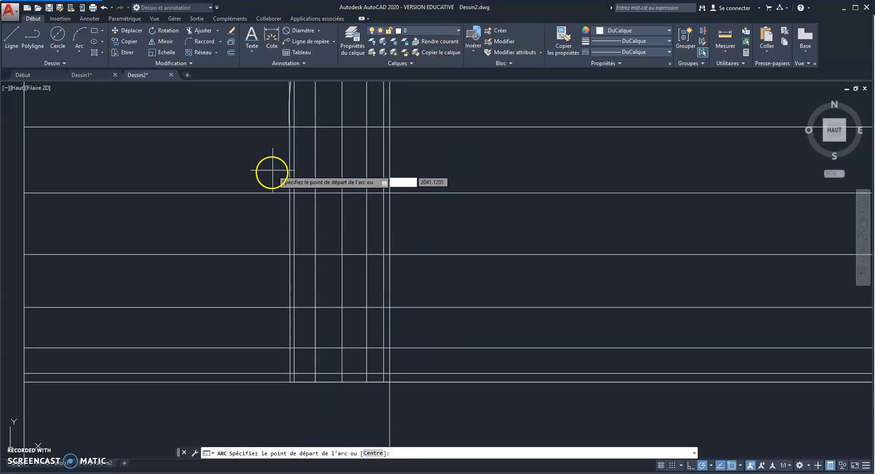
{"action": "left_click", "coordinate": [289, 126]}
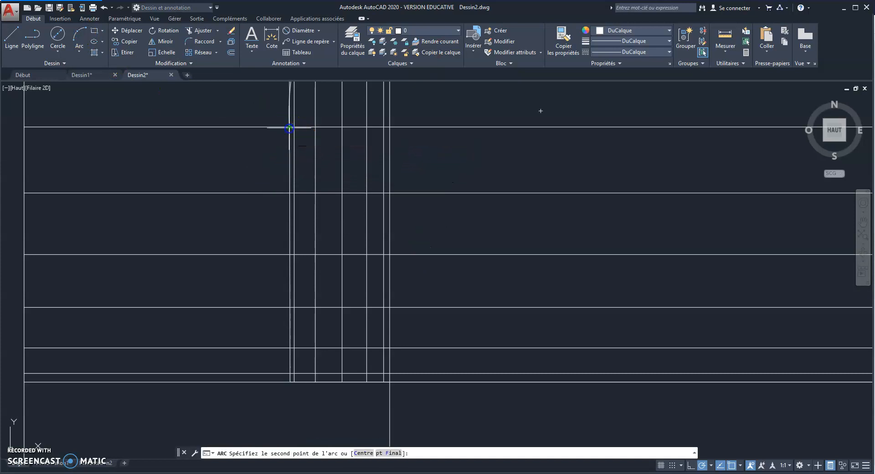
{"action": "left_click", "coordinate": [294, 192]}
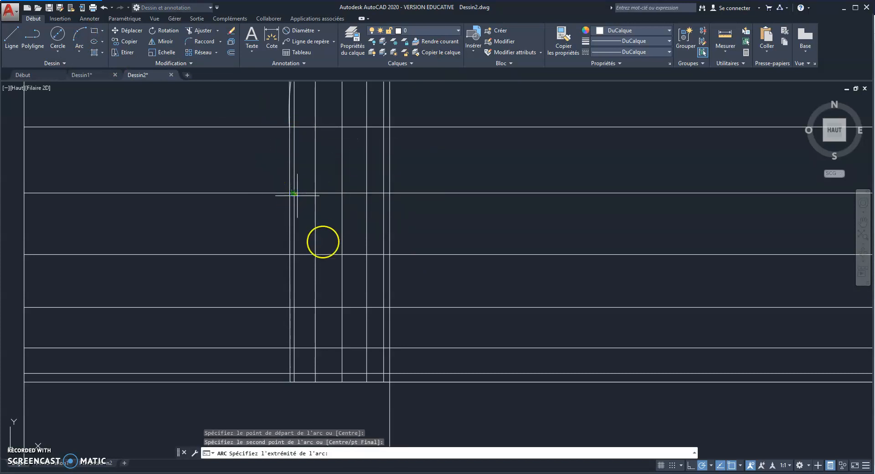
{"action": "left_click", "coordinate": [315, 255]}
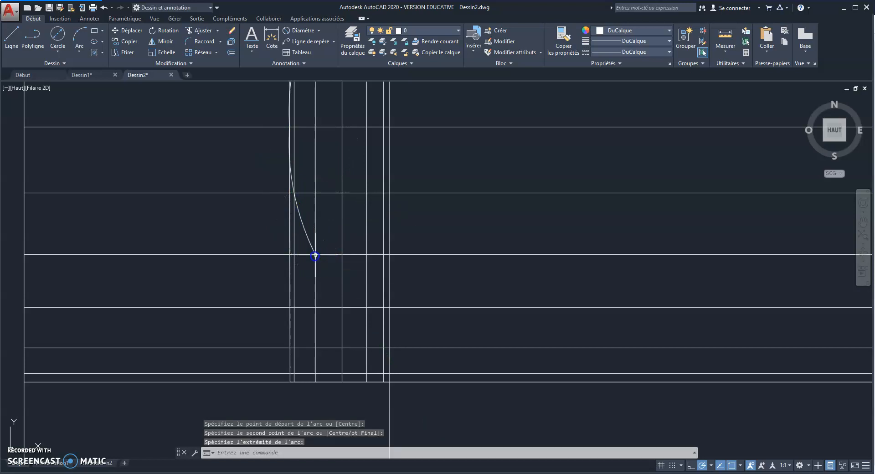
Continue the curve downward with a three-point arc through the generator intersections on the third, fourth and fifth projection lines
{"action": "left_click", "coordinate": [76, 37]}
{"action": "left_click", "coordinate": [315, 254]}
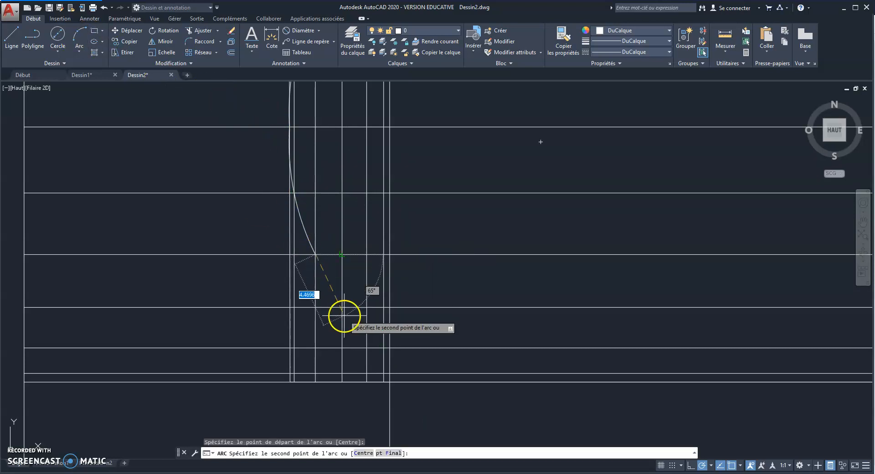
{"action": "left_click", "coordinate": [342, 307]}
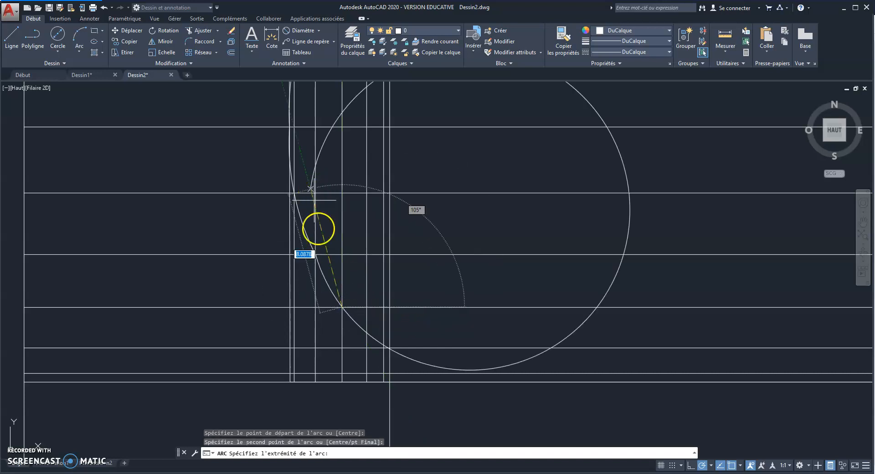
{"action": "left_click", "coordinate": [366, 347]}
Finish the curve's lower half with a three-point arc from the fifth projection line through the sixth to the bottom generator at the main pipe's edge
{"action": "left_click", "coordinate": [80, 37]}
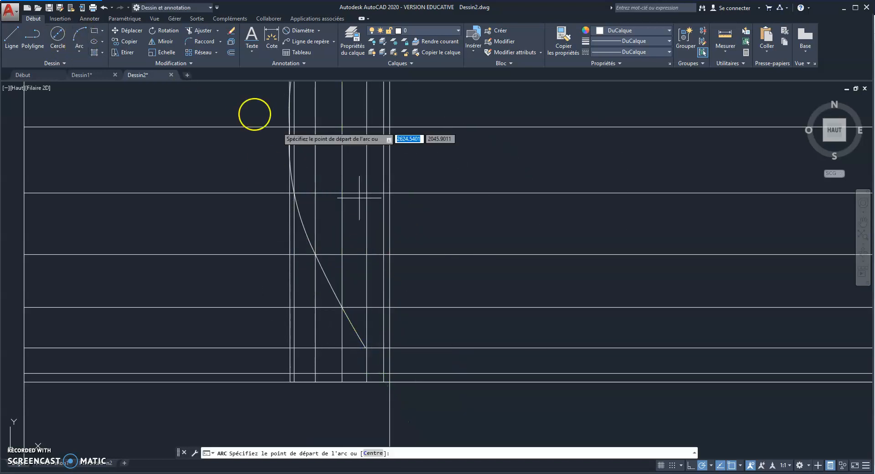
{"action": "left_click", "coordinate": [366, 347]}
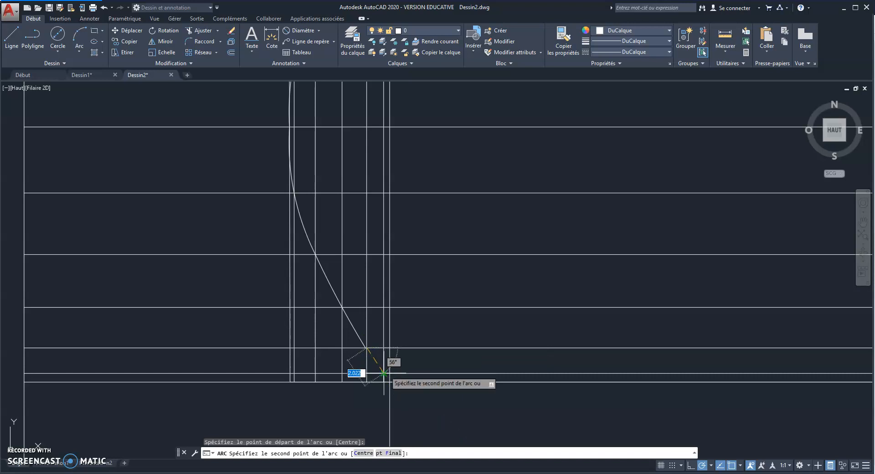
{"action": "left_click", "coordinate": [382, 372]}
{"action": "left_click", "coordinate": [390, 381]}
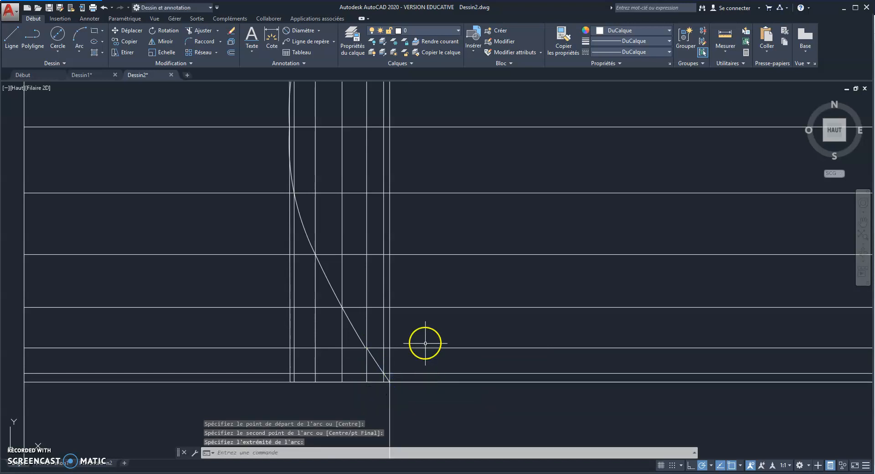
Close the gap between the two lower arcs by stretching the upper arc's end onto the generator intersection at the fifth projection line
{"action": "scroll", "coordinate": [377, 361], "scroll_direction": "up", "scroll_amount": 4}
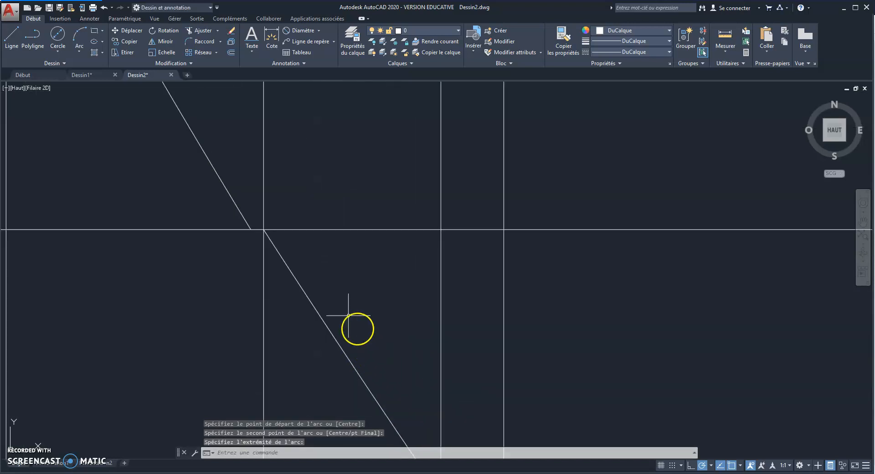
{"action": "left_click", "coordinate": [247, 224]}
{"action": "left_click", "coordinate": [250, 229]}
{"action": "left_click", "coordinate": [263, 230]}
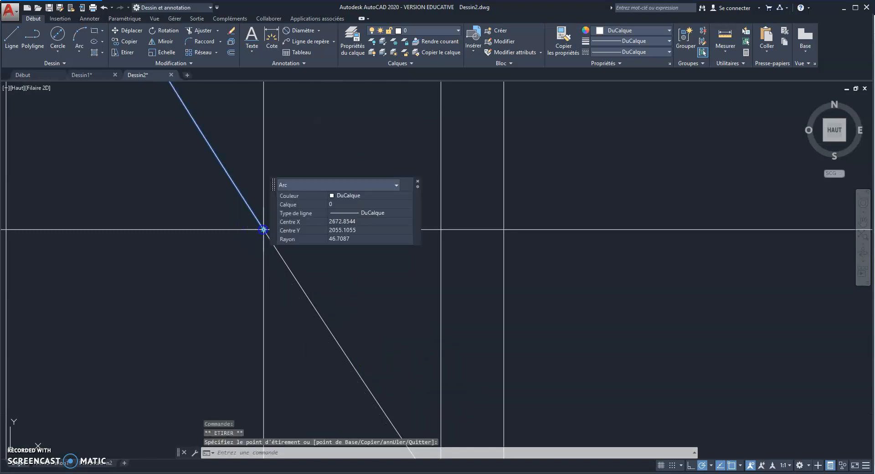
{"action": "key", "text": "Escape"}
{"action": "scroll", "coordinate": [219, 176], "scroll_direction": "down", "scroll_amount": 4}
{"action": "middle_click_drag", "start_coordinate": [261, 156], "coordinate": [444, 423]}
{"action": "scroll", "coordinate": [419, 280], "scroll_direction": "down", "scroll_amount": 4}
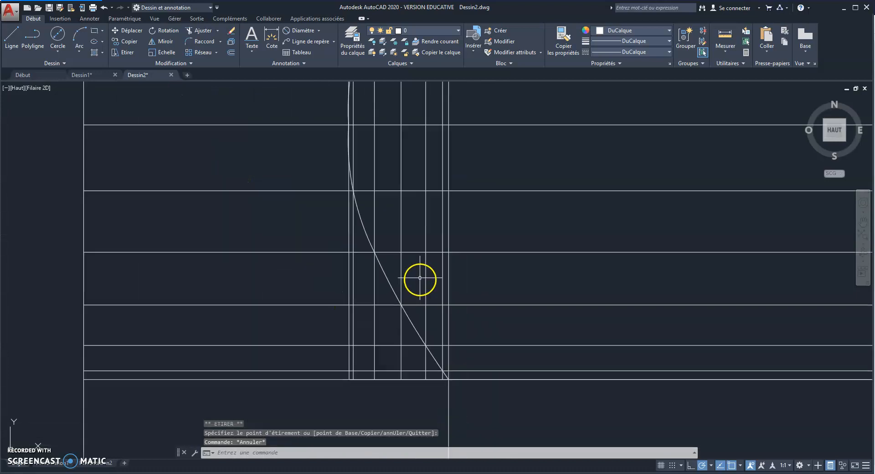
Stretch the left ends of the copied branch's two topmost generators 100 units leftward, past the main pipe
{"action": "middle_click_drag", "start_coordinate": [471, 234], "coordinate": [453, 311]}
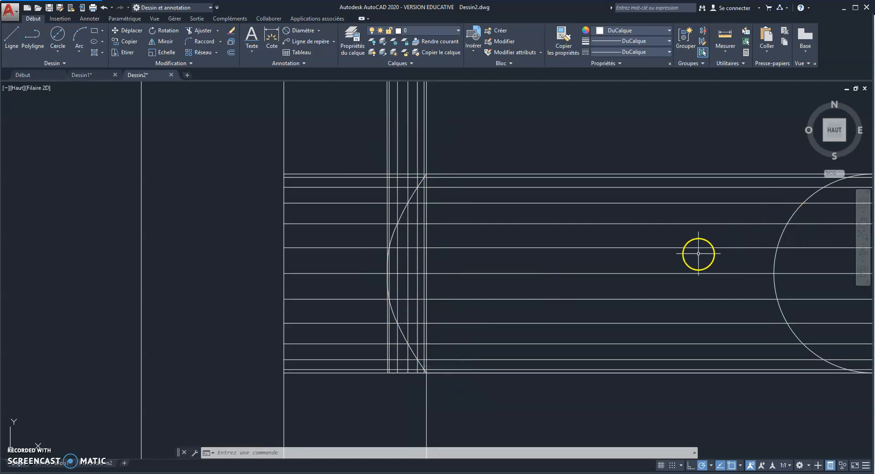
{"action": "scroll", "coordinate": [465, 264], "scroll_direction": "down", "scroll_amount": 2}
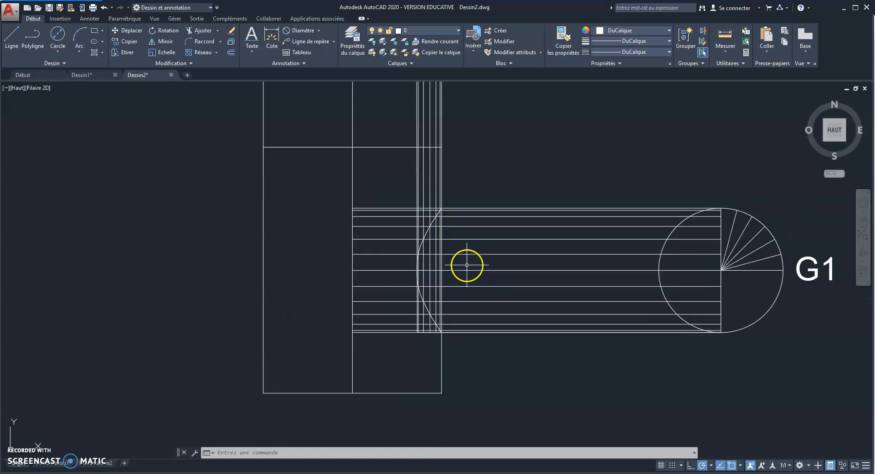
{"action": "mouse_move", "coordinate": [474, 286]}
{"action": "middle_mouse_down"}
{"action": "mouse_move", "coordinate": [480, 275]}
{"action": "mouse_move", "coordinate": [565, 262]}
{"action": "mouse_move", "coordinate": [585, 282]}
{"action": "middle_mouse_up"}
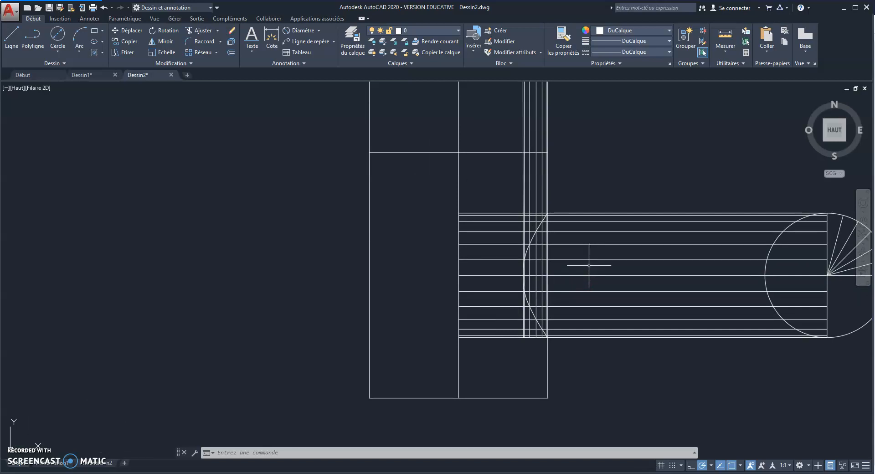
{"action": "left_click", "coordinate": [487, 211]}
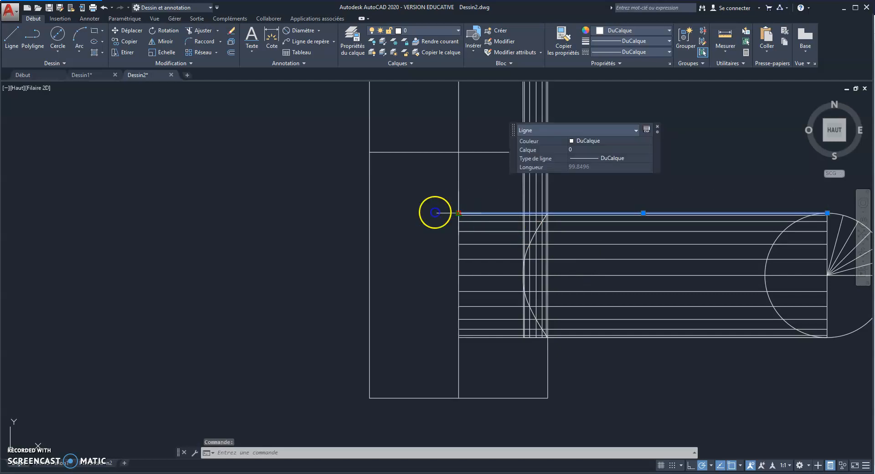
{"action": "left_click", "coordinate": [458, 212]}
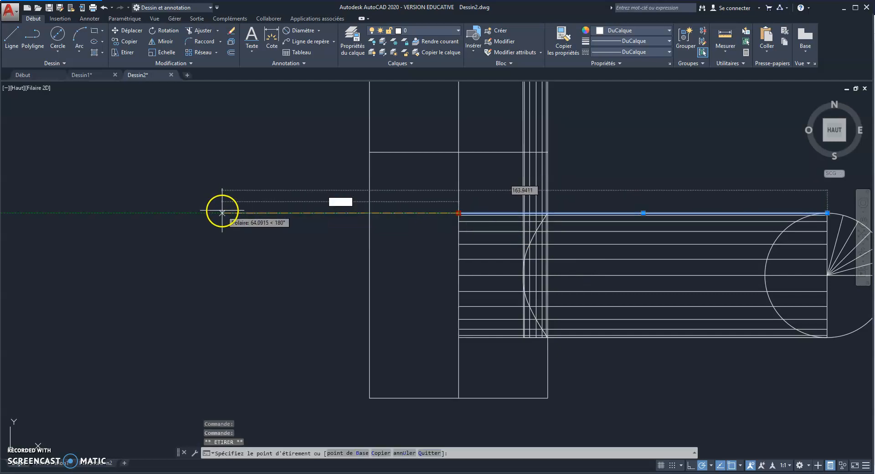
{"action": "type", "text": "100"}
{"action": "key", "text": "Return"}
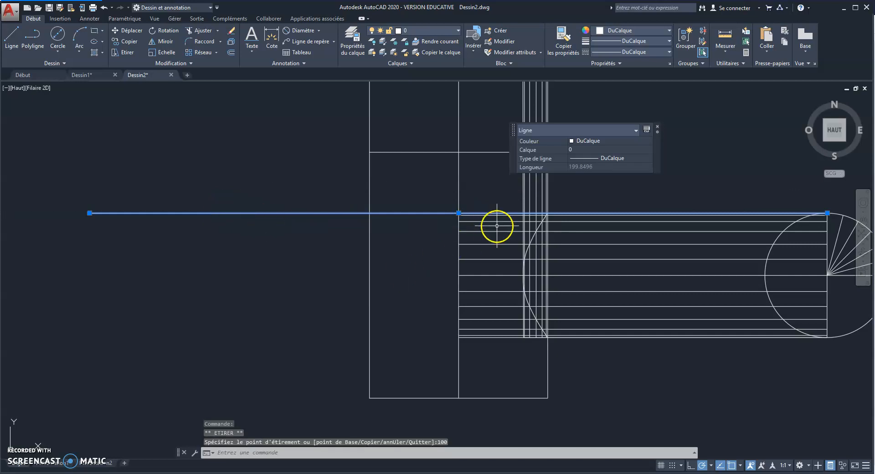
{"action": "left_click", "coordinate": [480, 215]}
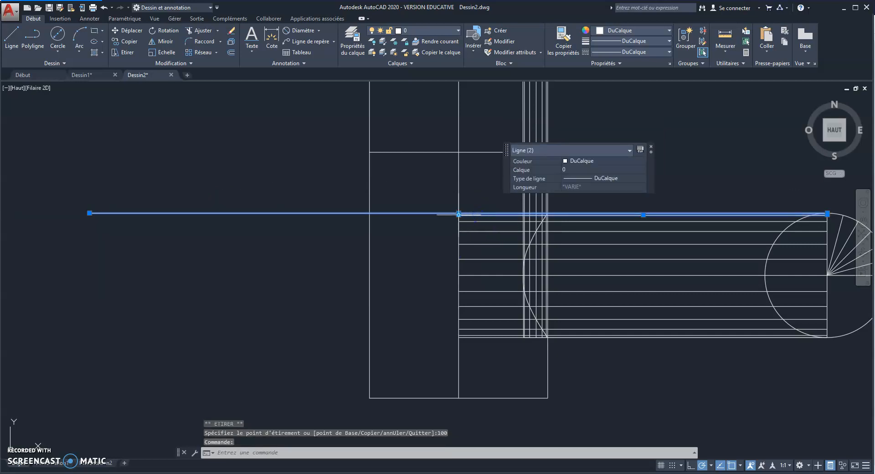
{"action": "left_click", "coordinate": [458, 214]}
{"action": "type", "text": "100"}
{"action": "key", "text": "Return"}
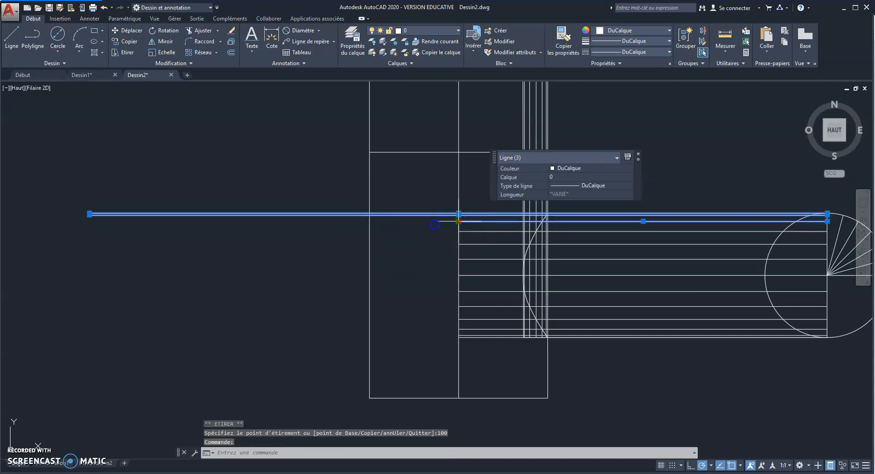
Stretch the left ends of the third and fourth generators from the top 100 units leftward
{"action": "left_click", "coordinate": [459, 221]}
{"action": "type", "text": "100"}
{"action": "key", "text": "Return"}
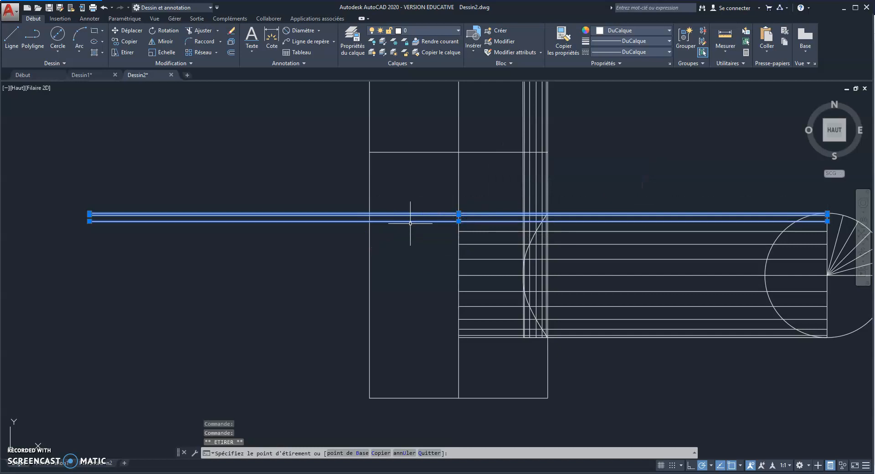
{"action": "left_click", "coordinate": [489, 230]}
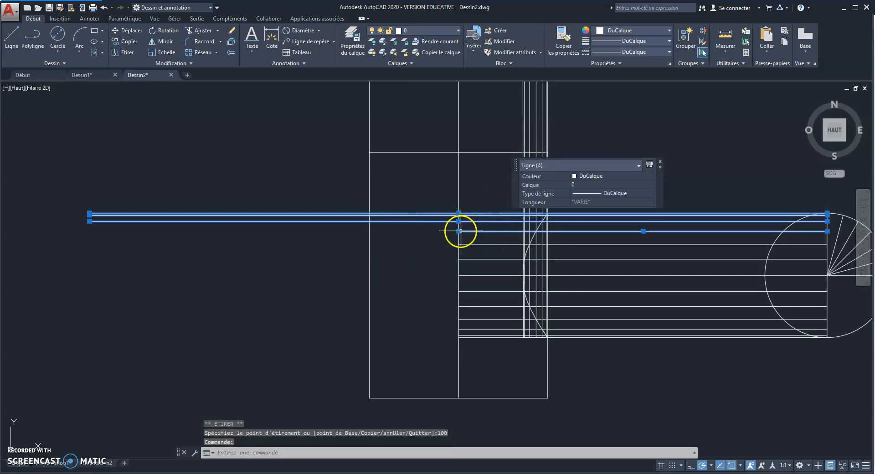
{"action": "left_click", "coordinate": [458, 231]}
{"action": "type", "text": "100"}
{"action": "key", "text": "Return"}
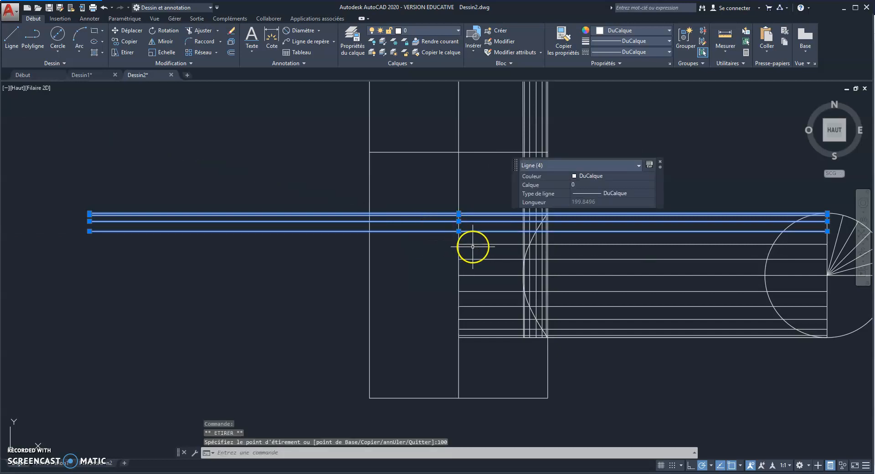
Stretch the left ends of the fifth and sixth generators from the top 100 units leftward
{"action": "left_click", "coordinate": [457, 243]}
{"action": "left_click", "coordinate": [456, 244]}
{"action": "left_click", "coordinate": [437, 245]}
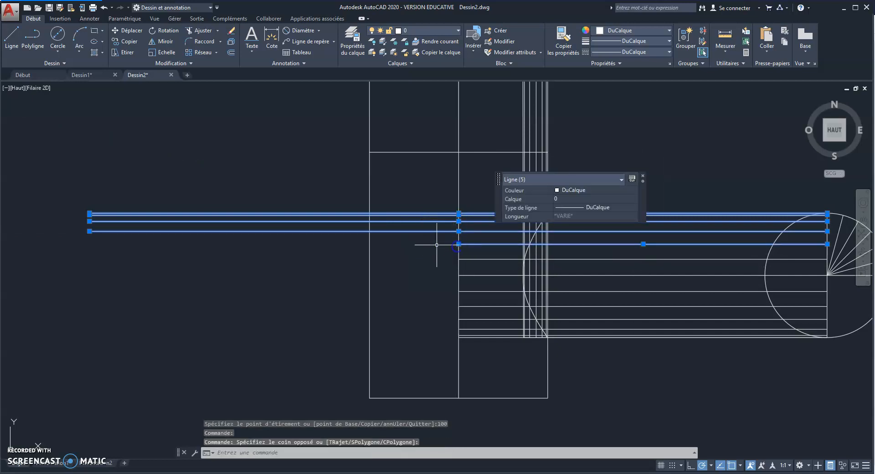
{"action": "left_click", "coordinate": [458, 244]}
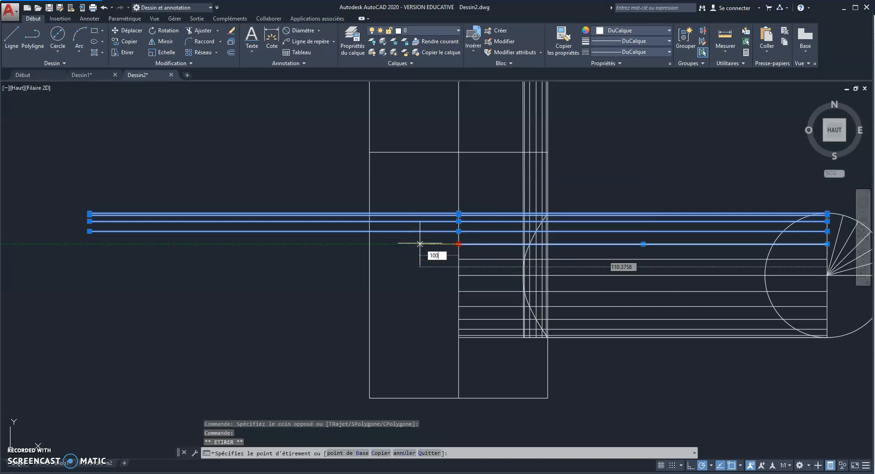
{"action": "key", "text": "Return"}
{"action": "left_click", "coordinate": [470, 259]}
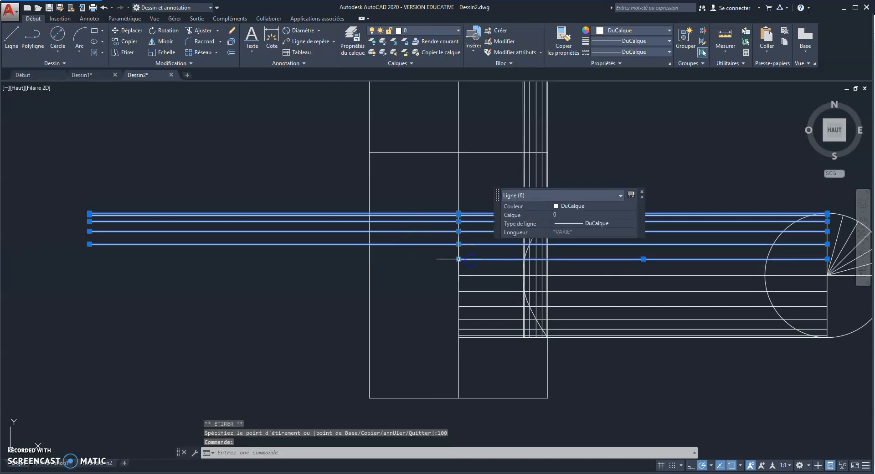
{"action": "left_click", "coordinate": [457, 259]}
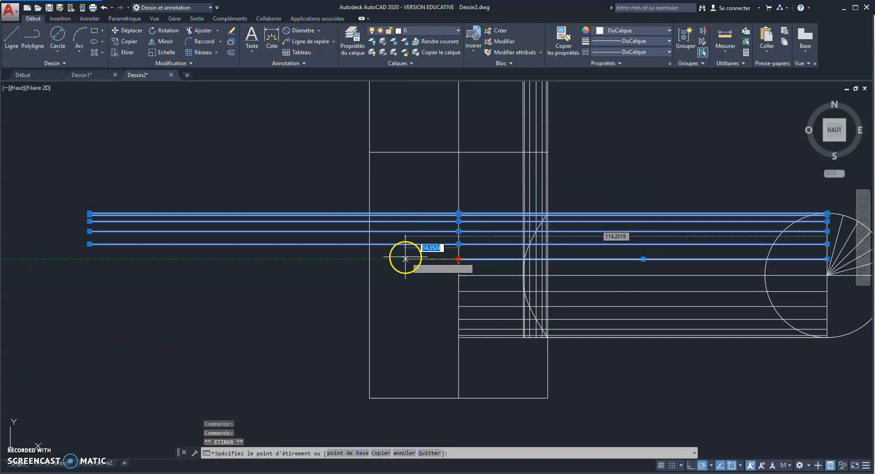
{"action": "type", "text": "100"}
{"action": "key", "text": "Return"}
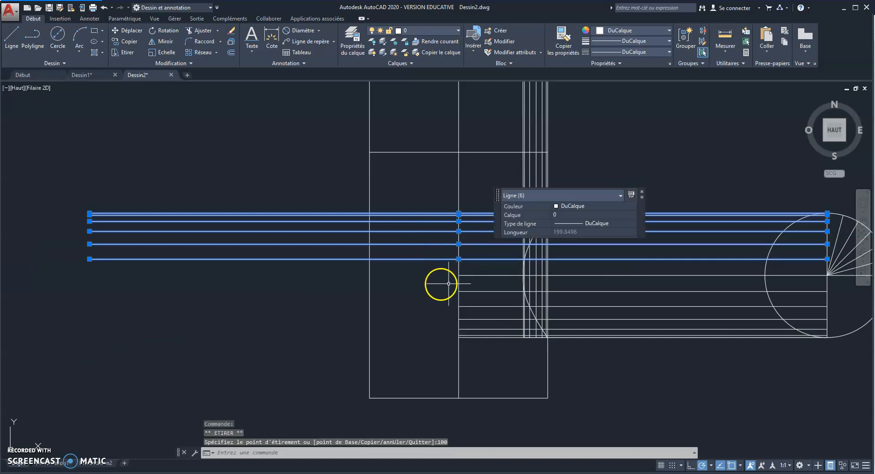
Stretch the left ends of the middle generator and the one just below it 100 units leftward
{"action": "left_click", "coordinate": [466, 275]}
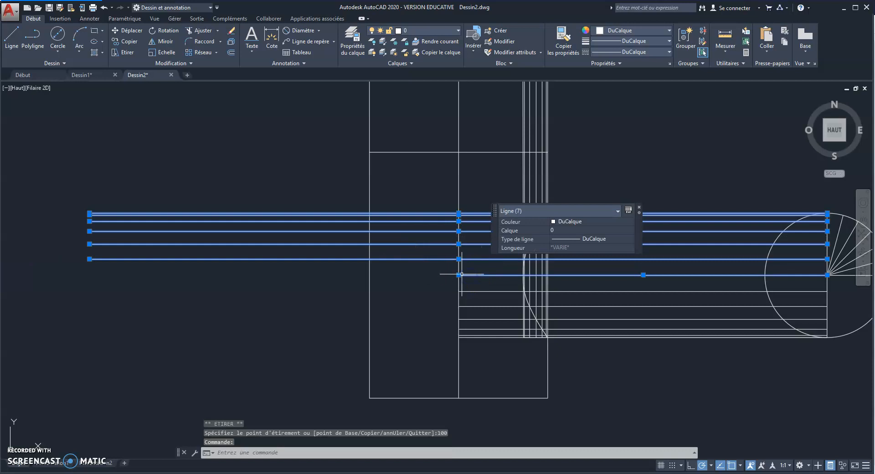
{"action": "left_click", "coordinate": [458, 274]}
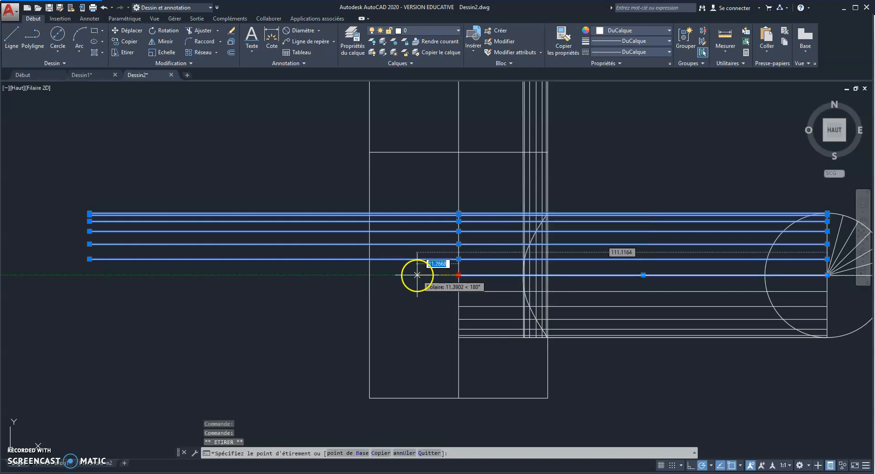
{"action": "type", "text": "100"}
{"action": "key", "text": "Return"}
{"action": "left_click", "coordinate": [478, 293]}
{"action": "left_click", "coordinate": [458, 291]}
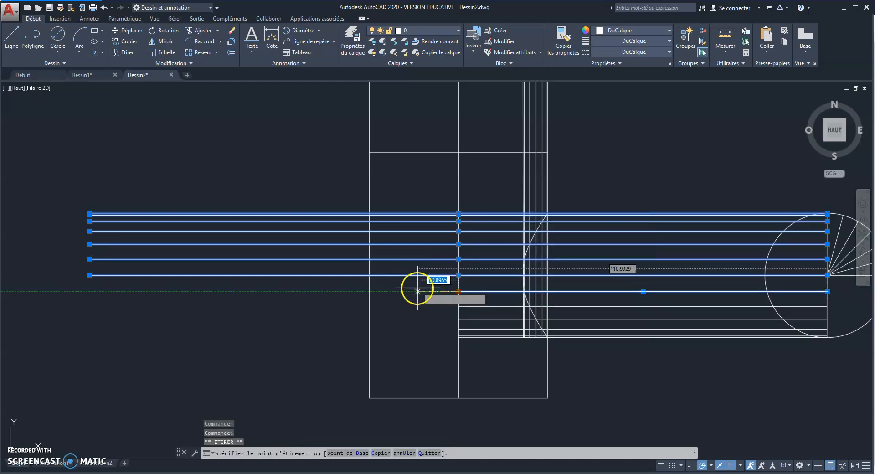
{"action": "key", "text": "Return"}
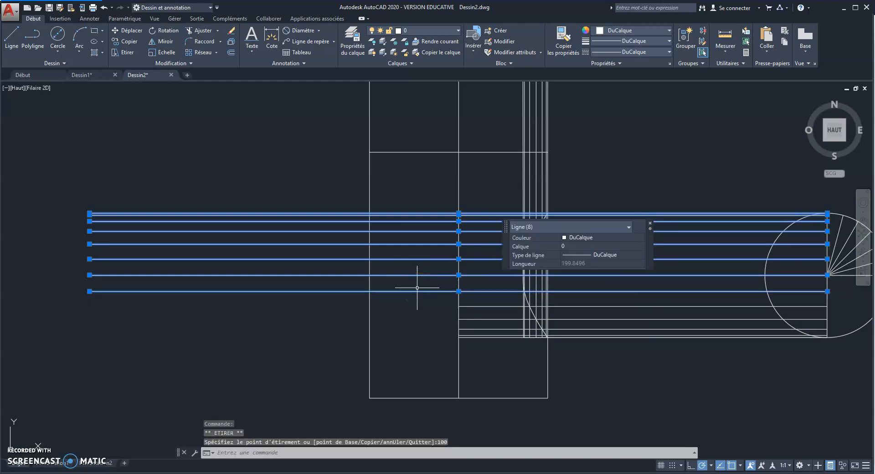
Stretch the left ends of the ninth and tenth generators from the top 100 units leftward
{"action": "left_click", "coordinate": [462, 306]}
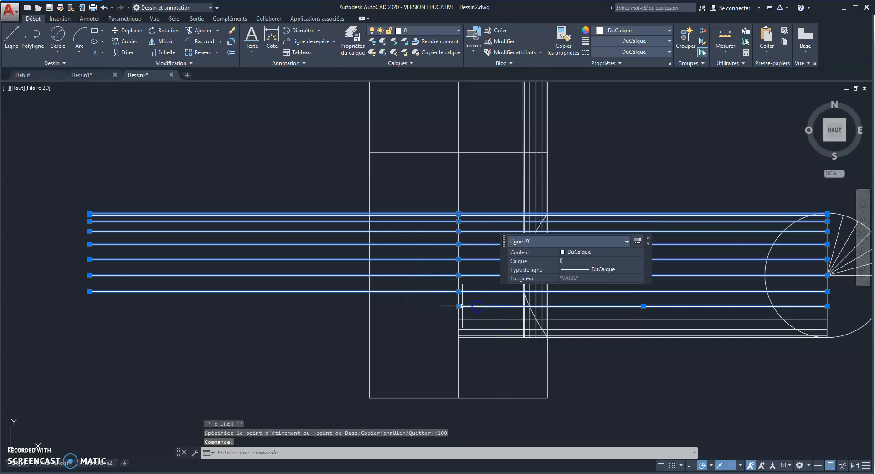
{"action": "left_click", "coordinate": [458, 305]}
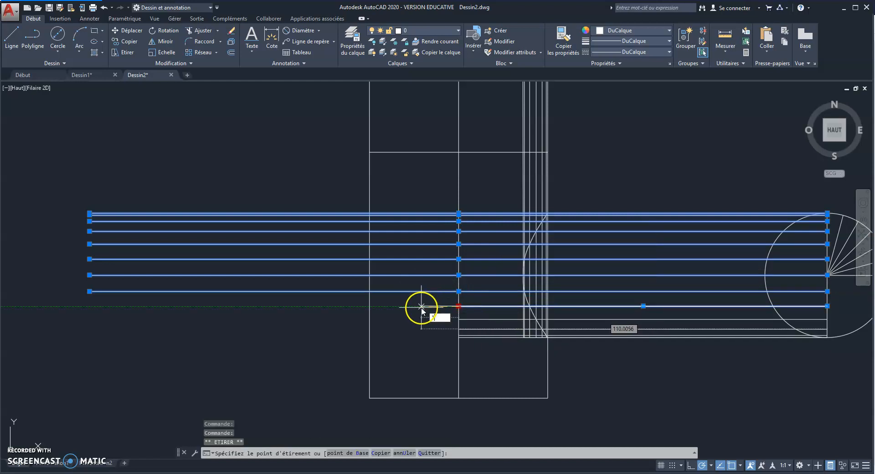
{"action": "type", "text": "100"}
{"action": "key", "text": "Return"}
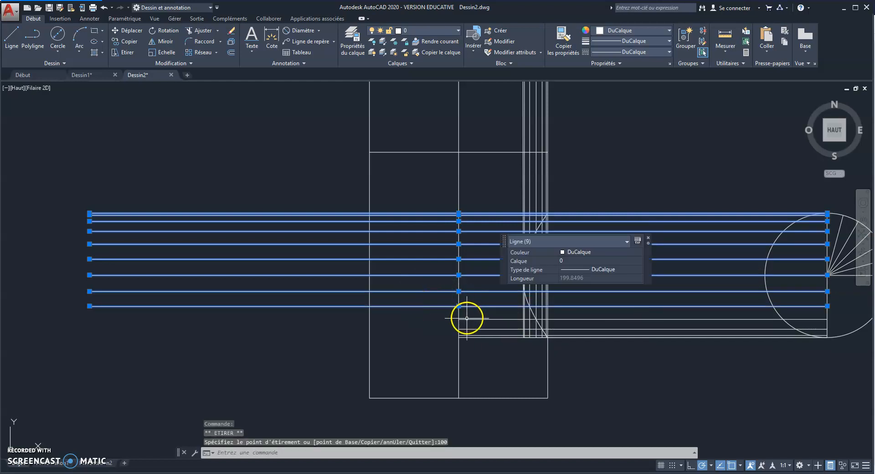
{"action": "left_click", "coordinate": [466, 317]}
{"action": "left_click", "coordinate": [458, 319]}
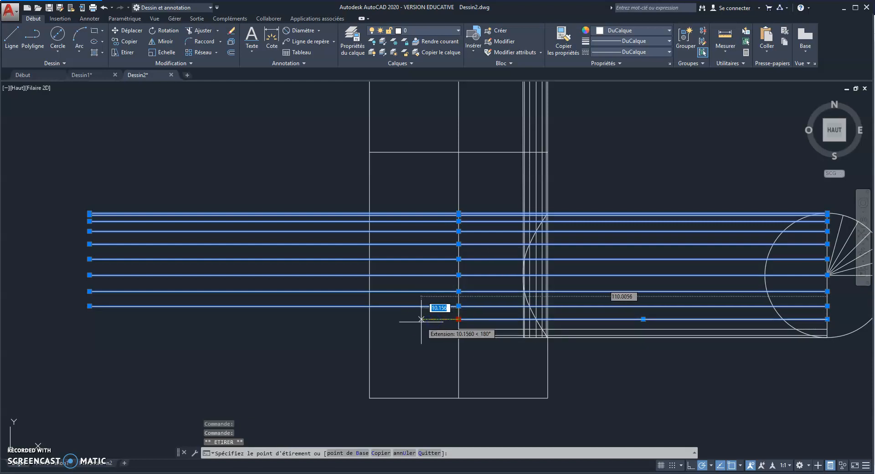
{"action": "type", "text": "100"}
{"action": "key", "text": "Return"}
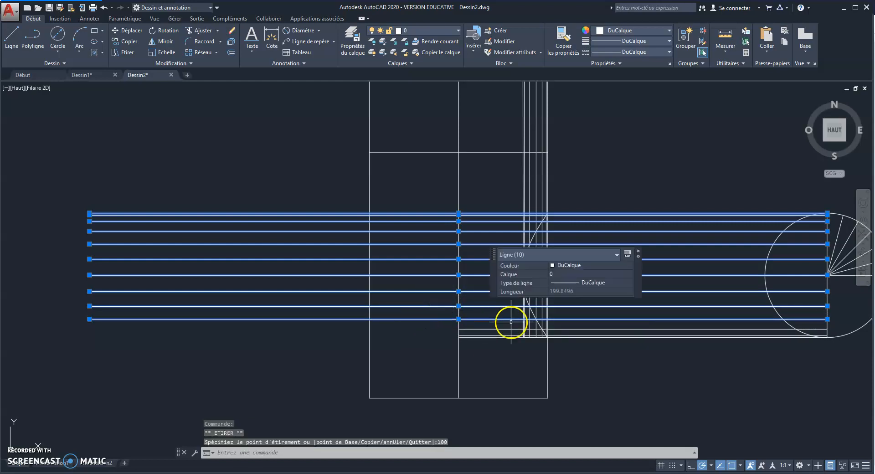
Stretch the left ends of the eleventh and twelfth generators from the top 100 units leftward
{"action": "left_click", "coordinate": [478, 329]}
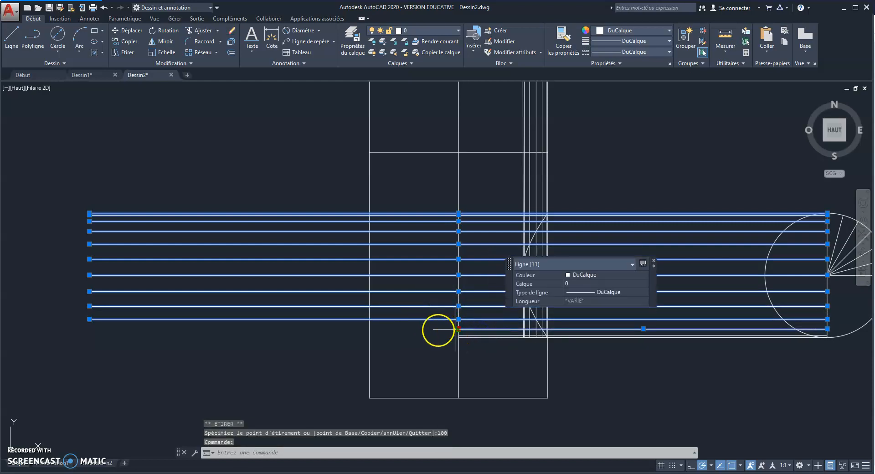
{"action": "left_click", "coordinate": [458, 328]}
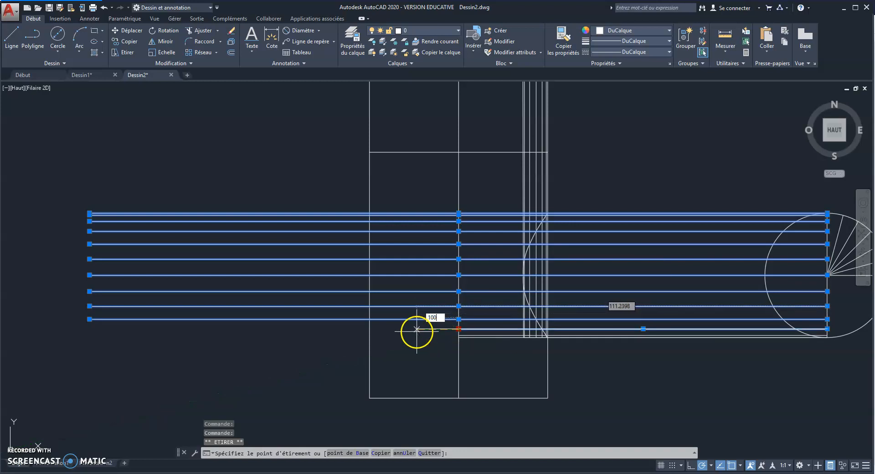
{"action": "key", "text": "Return"}
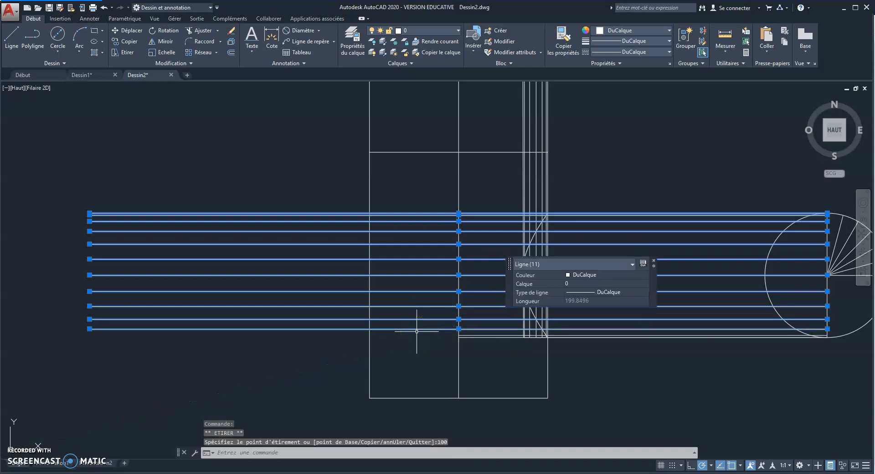
{"action": "left_click", "coordinate": [470, 336]}
{"action": "left_click", "coordinate": [458, 335]}
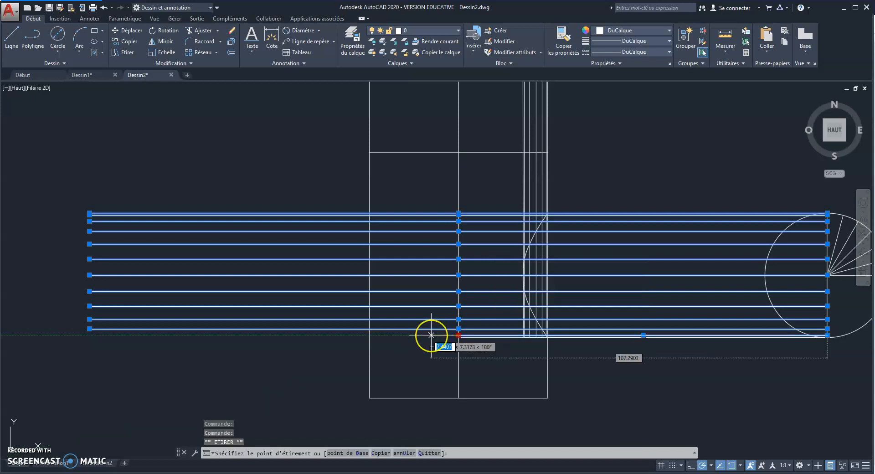
{"action": "type", "text": "100"}
{"action": "key", "text": "Return"}
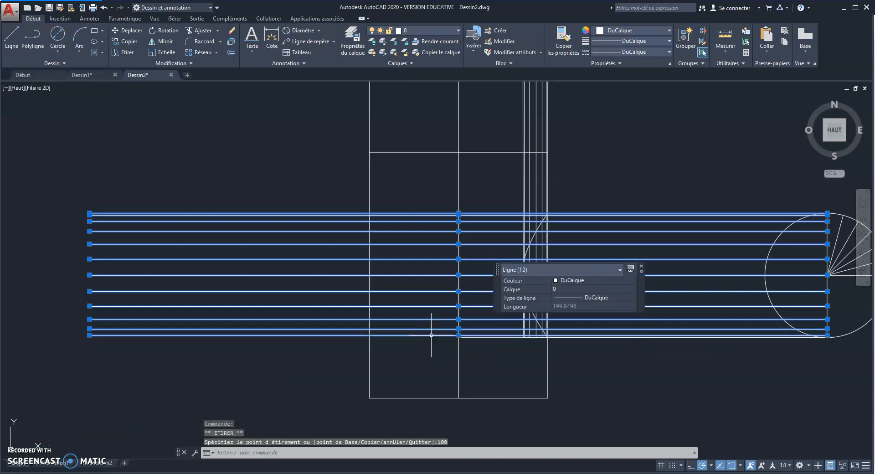
Stretch the left end of the bottom generator 100 units leftward and clear the selection
{"action": "left_click", "coordinate": [469, 338]}
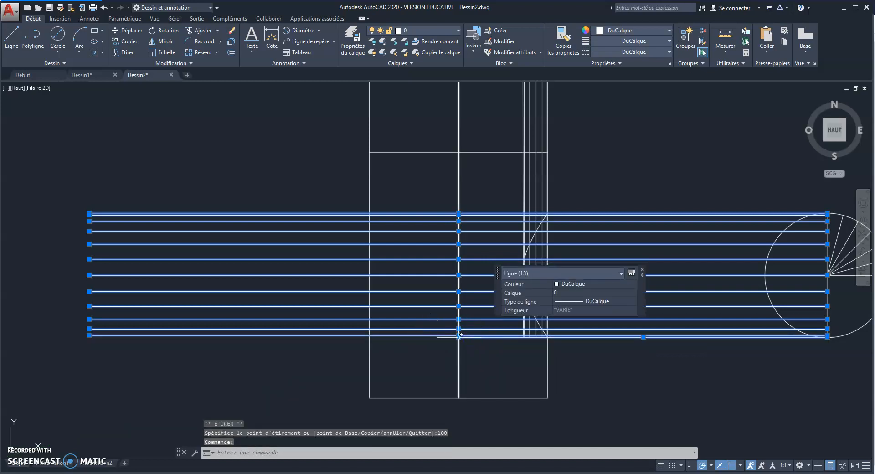
{"action": "left_click", "coordinate": [458, 337]}
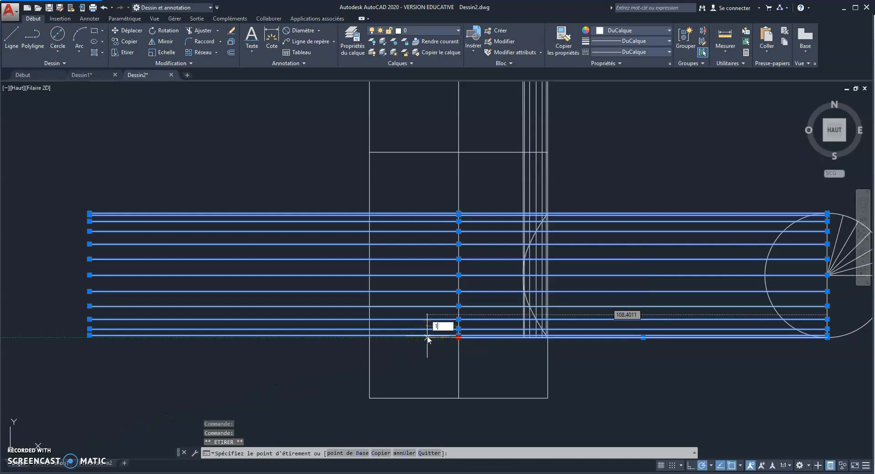
{"action": "type", "text": "100"}
{"action": "key", "text": "Return"}
{"action": "key", "text": "Escape"}
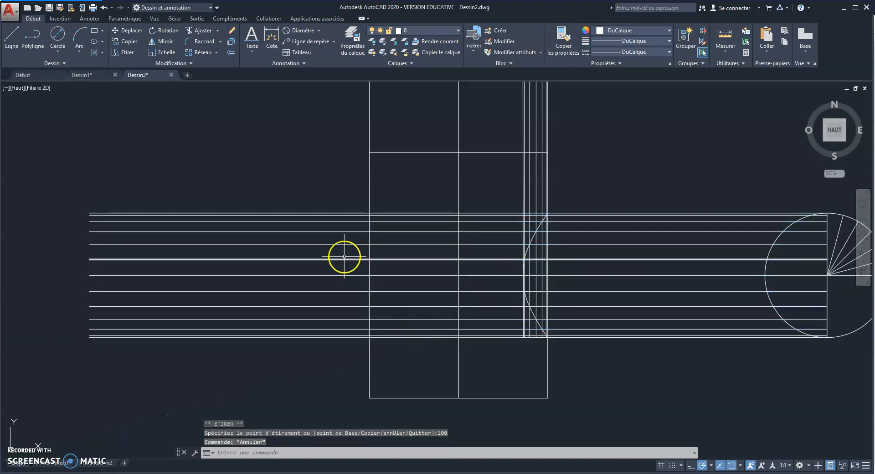
Draw a vertical line about 71 units long across the extended generators, left of the main pipe's front view
{"action": "middle_click_drag", "start_coordinate": [270, 127], "coordinate": [378, 157]}
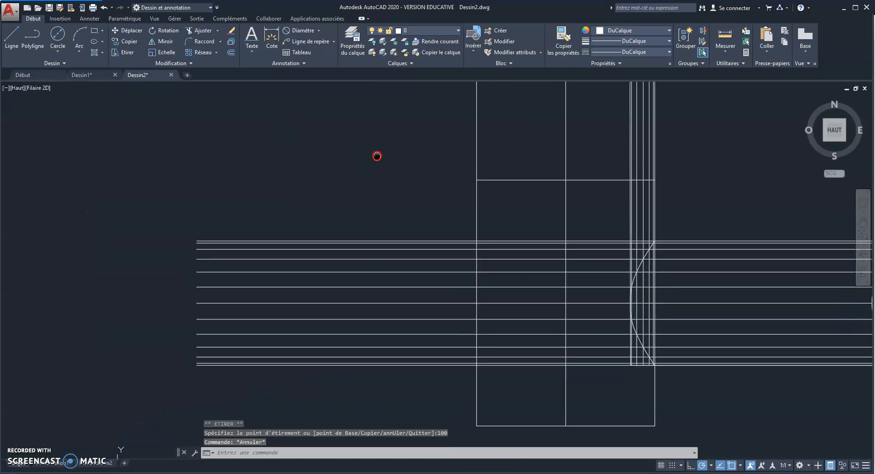
{"action": "left_click", "coordinate": [12, 38]}
{"action": "left_click", "coordinate": [360, 241]}
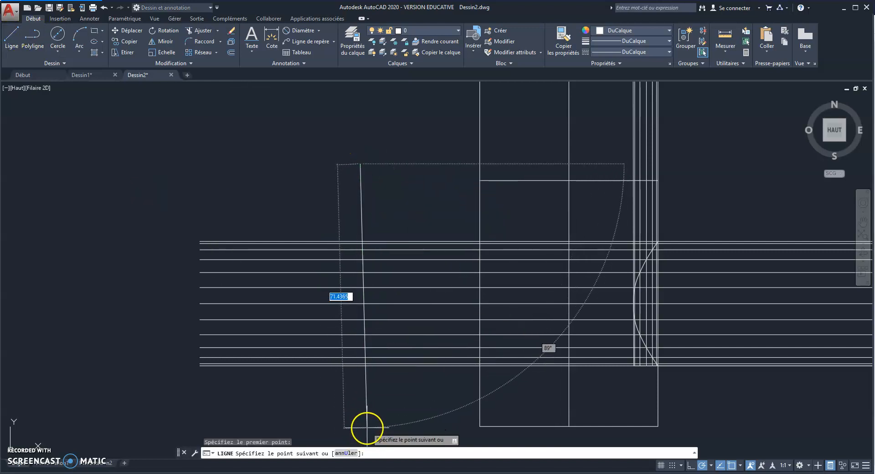
{"action": "left_click", "coordinate": [360, 428]}
{"action": "key", "text": "Escape"}
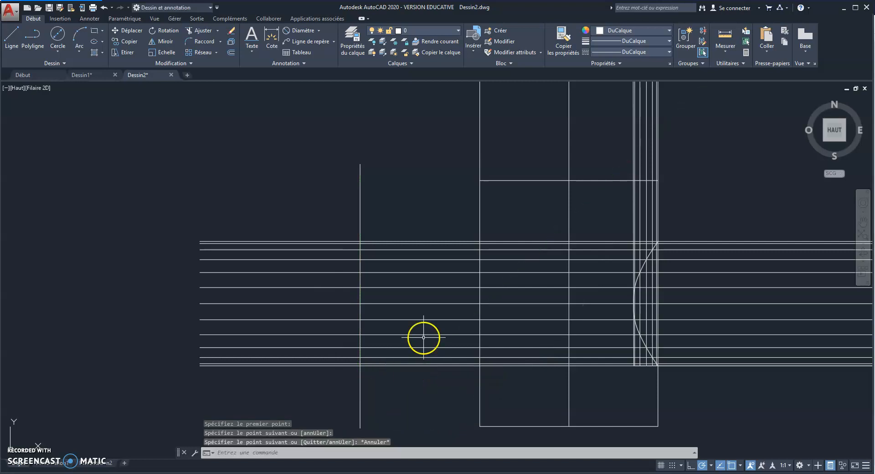
Examine where the branch's middle generator and its neighbours meet the main pipe's circle in the upper view
{"action": "scroll", "coordinate": [454, 282], "scroll_direction": "down", "scroll_amount": 2}
{"action": "scroll", "coordinate": [560, 233], "scroll_direction": "down", "scroll_amount": 3}
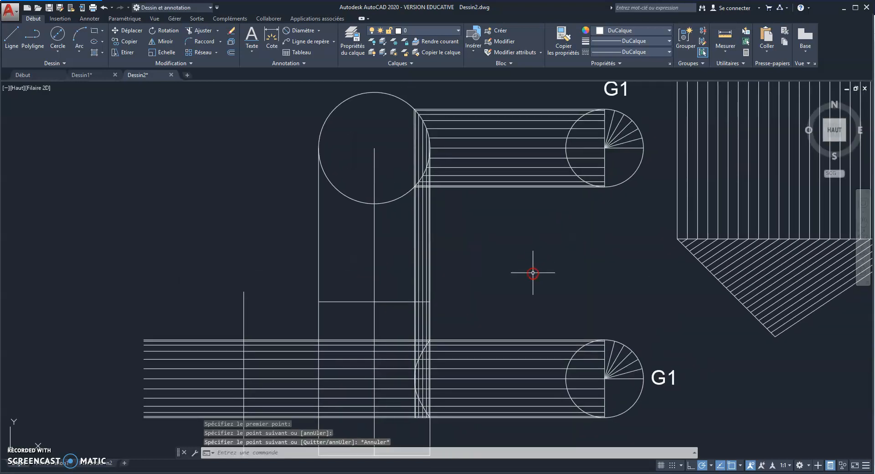
{"action": "left_click", "coordinate": [589, 148]}
{"action": "left_click", "coordinate": [589, 147]}
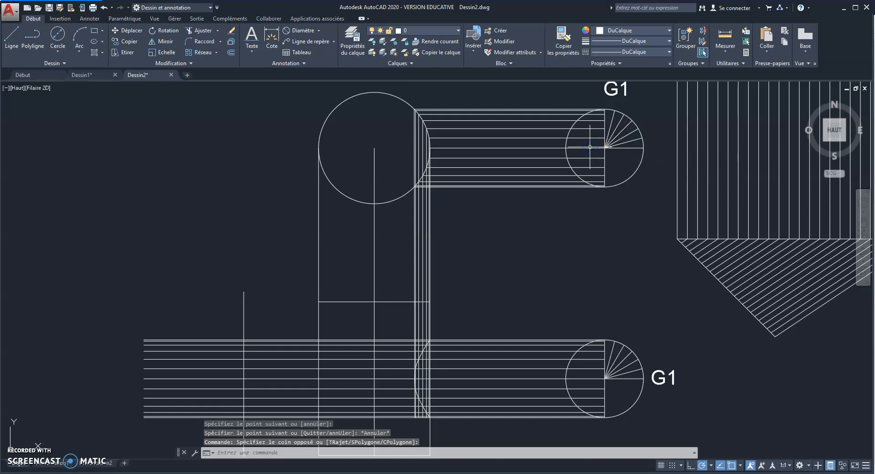
{"action": "left_click", "coordinate": [602, 148]}
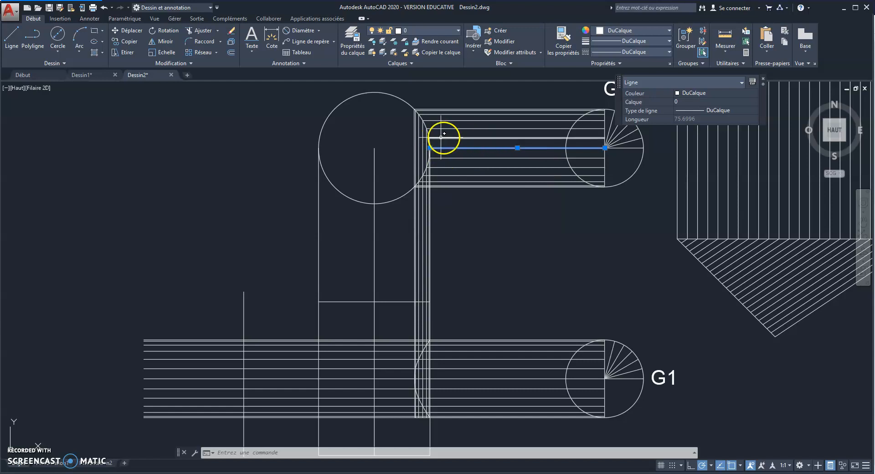
{"action": "scroll", "coordinate": [442, 137], "scroll_direction": "up", "scroll_amount": 6}
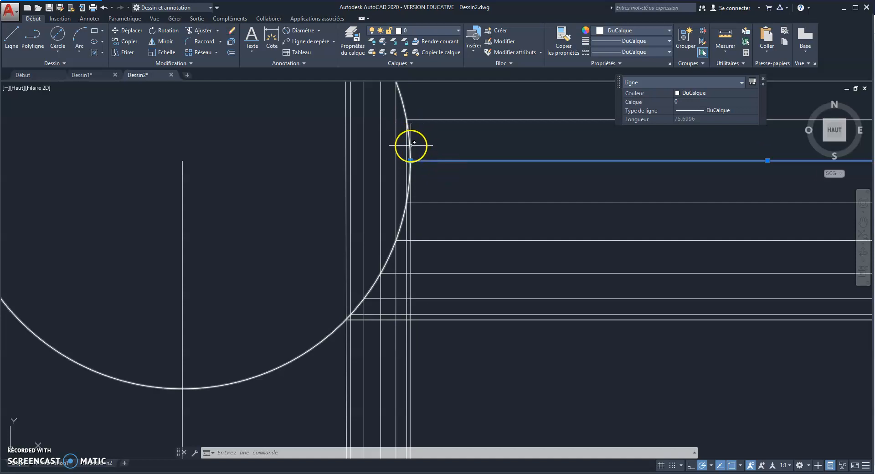
{"action": "scroll", "coordinate": [413, 186], "scroll_direction": "down", "scroll_amount": 3}
{"action": "scroll", "coordinate": [413, 187], "scroll_direction": "up", "scroll_amount": 6}
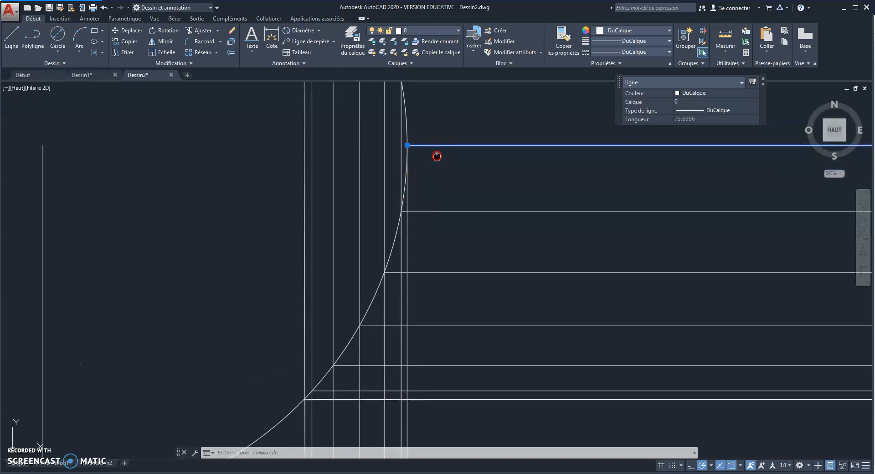
{"action": "middle_click_drag", "start_coordinate": [436, 156], "coordinate": [443, 215]}
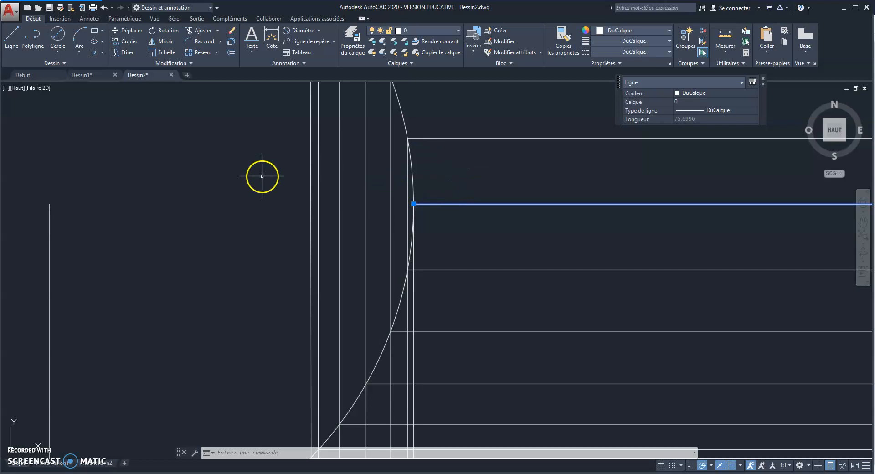
{"action": "scroll", "coordinate": [262, 175], "scroll_direction": "down", "scroll_amount": 2}
{"action": "middle_click_drag", "start_coordinate": [263, 174], "coordinate": [356, 201]}
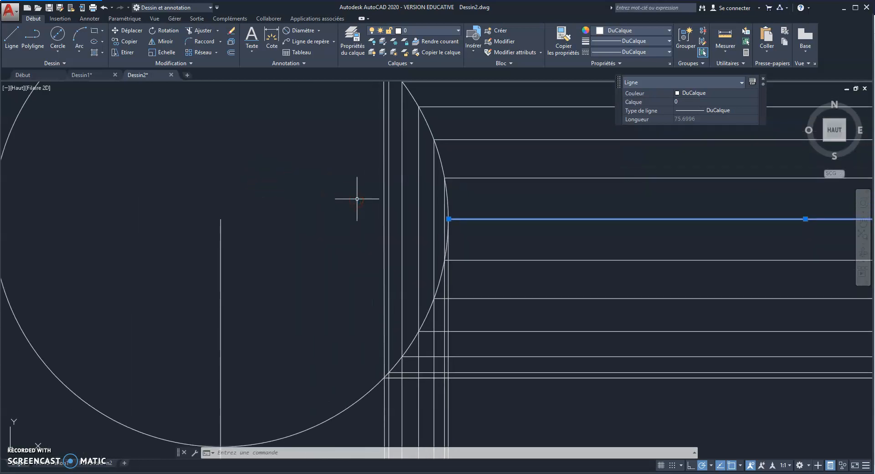
{"action": "key", "text": "Escape"}
Draw a start-center-end arc on the main pipe's circle from the middle generator to the first generator above it
{"action": "left_click", "coordinate": [80, 53]}
{"action": "left_click", "coordinate": [102, 87]}
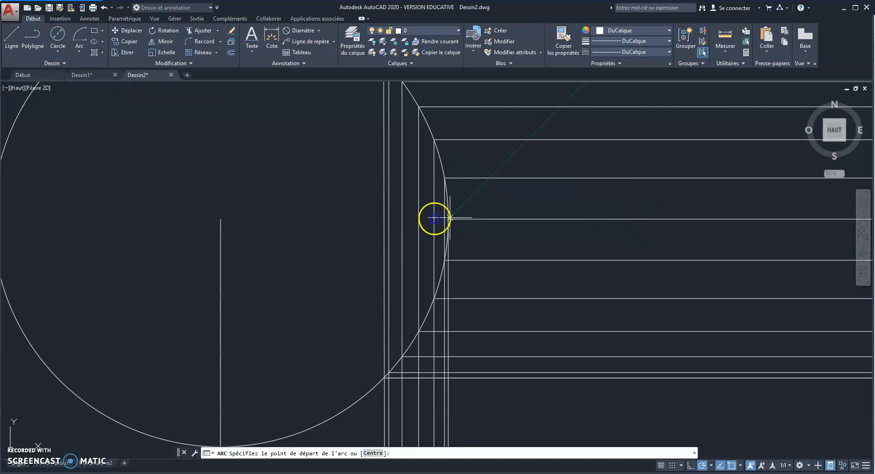
{"action": "left_click", "coordinate": [434, 219]}
{"action": "left_click", "coordinate": [221, 218]}
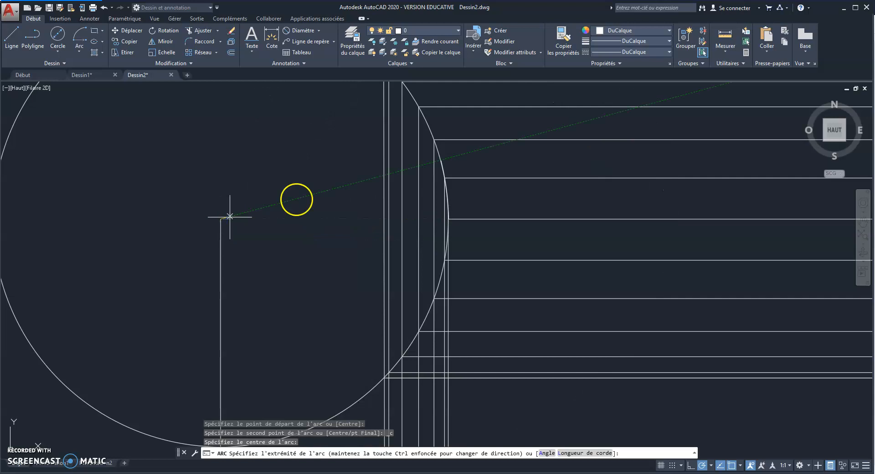
{"action": "left_click", "coordinate": [445, 178]}
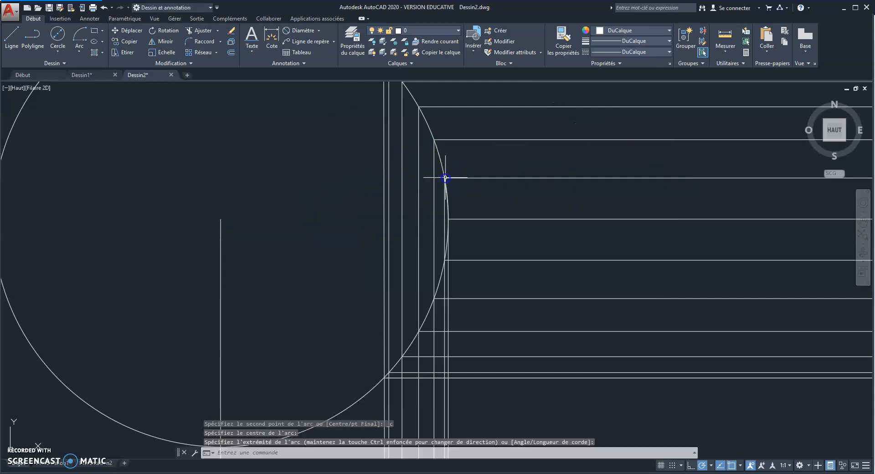
Add an arc length dimension to the arc between the middle generator and the first one above it
{"action": "left_click", "coordinate": [319, 30]}
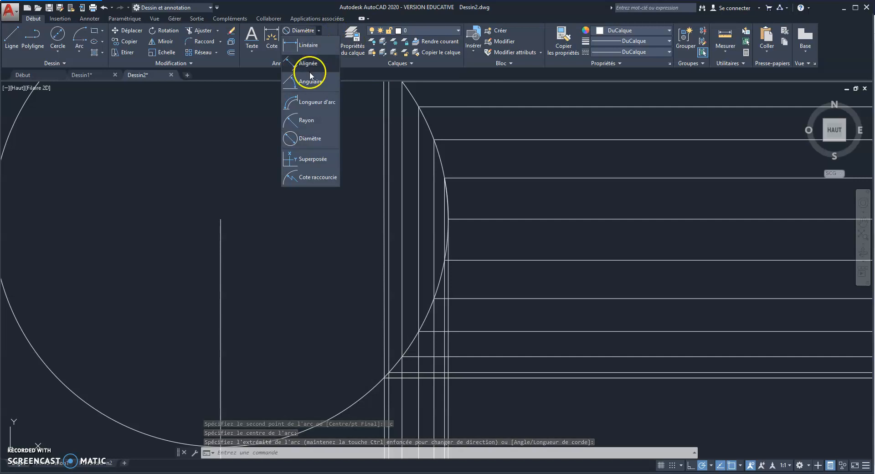
{"action": "left_click", "coordinate": [313, 101]}
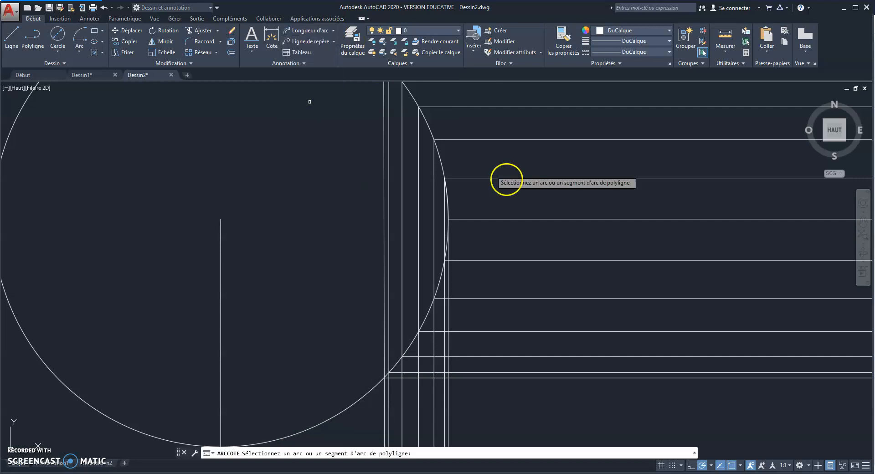
{"action": "left_click", "coordinate": [453, 196]}
{"action": "left_click", "coordinate": [474, 196]}
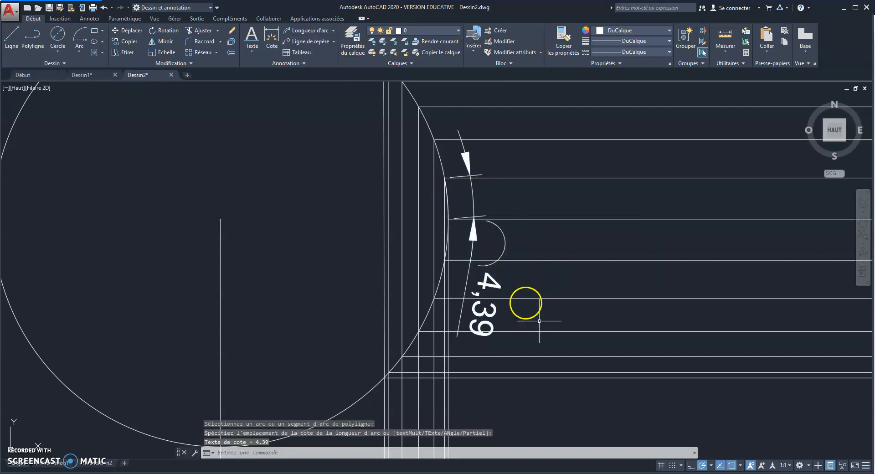
Offset the vertical line crossing the extended generators by 4.39 to both its right and left sides
{"action": "scroll", "coordinate": [546, 307], "scroll_direction": "down", "scroll_amount": 2}
{"action": "mouse_move", "coordinate": [546, 371]}
{"action": "middle_mouse_down"}
{"action": "mouse_move", "coordinate": [636, 140]}
{"action": "mouse_move", "coordinate": [636, 76]}
{"action": "middle_mouse_up"}
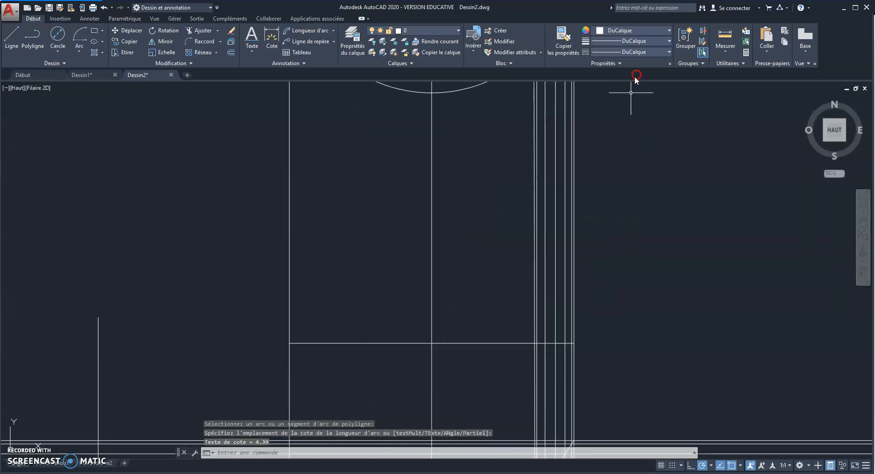
{"action": "scroll", "coordinate": [538, 300], "scroll_direction": "down", "scroll_amount": 2}
{"action": "mouse_move", "coordinate": [368, 306]}
{"action": "middle_mouse_down"}
{"action": "mouse_move", "coordinate": [461, 225]}
{"action": "mouse_move", "coordinate": [455, 157]}
{"action": "middle_mouse_up"}
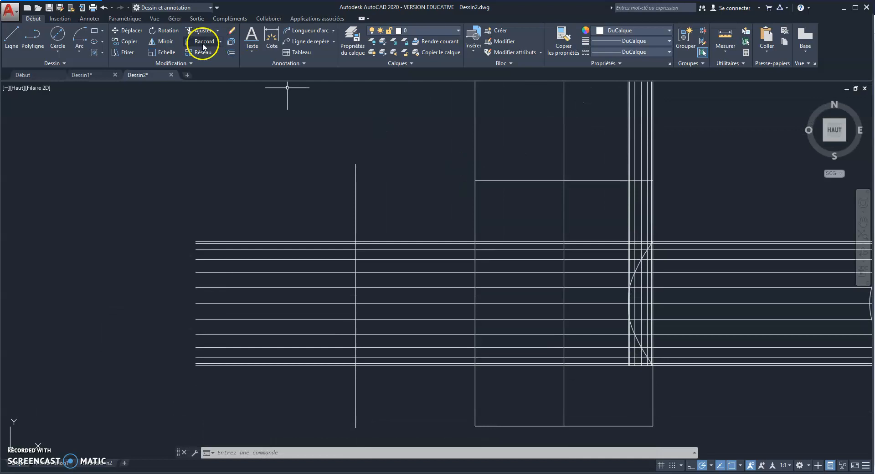
{"action": "left_click", "coordinate": [232, 53]}
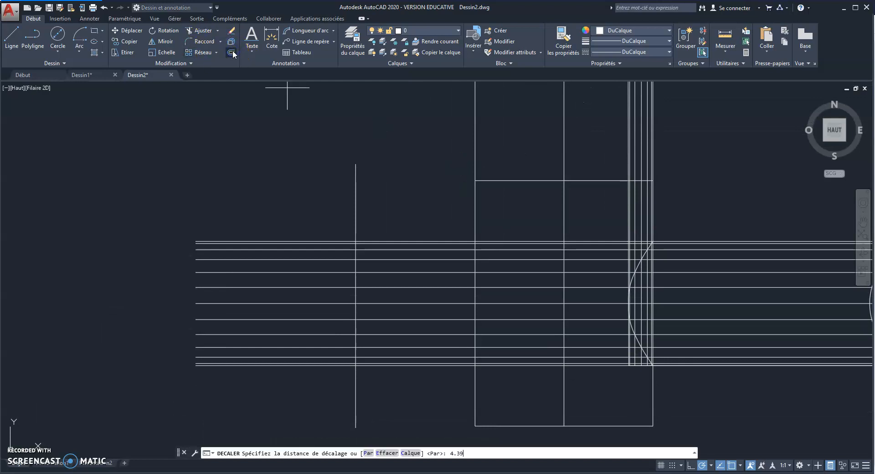
{"action": "key", "text": "Return"}
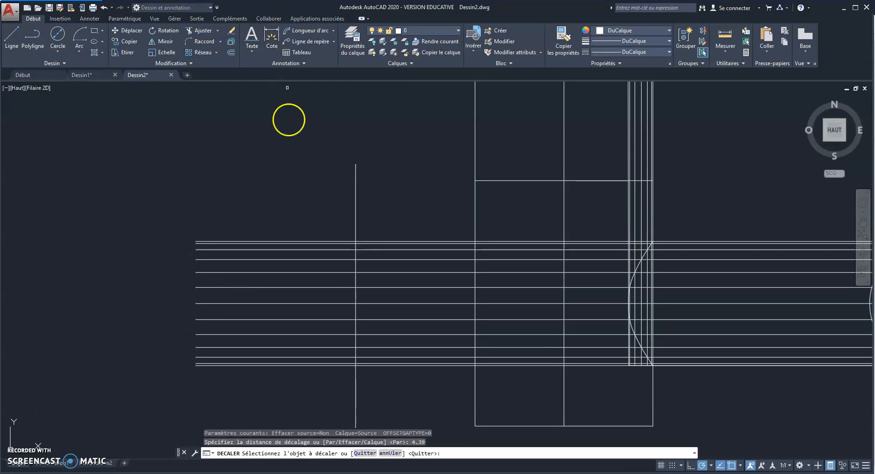
{"action": "left_click", "coordinate": [355, 180]}
{"action": "left_click", "coordinate": [374, 183]}
{"action": "left_click", "coordinate": [355, 180]}
{"action": "left_click", "coordinate": [338, 187]}
Draw a start-center-end arc on the main pipe's circle between the first and second generators above the middle one
{"action": "middle_click_drag", "start_coordinate": [484, 137], "coordinate": [298, 4]}
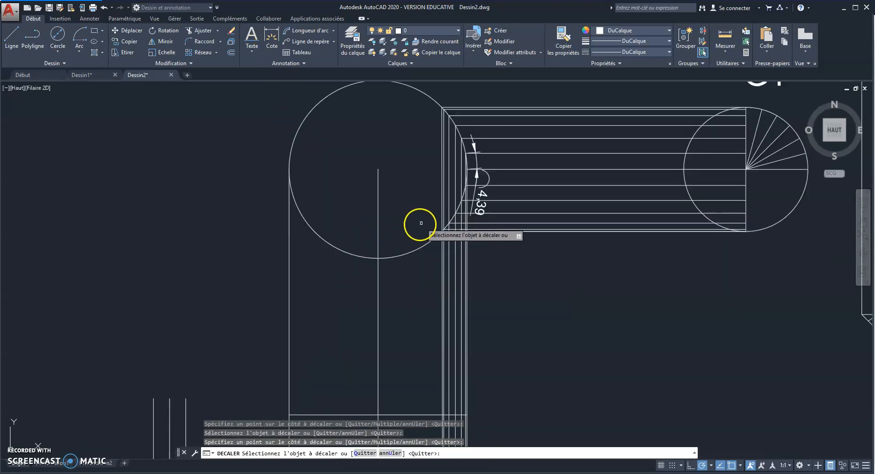
{"action": "middle_click_drag", "start_coordinate": [195, 102], "coordinate": [171, 132]}
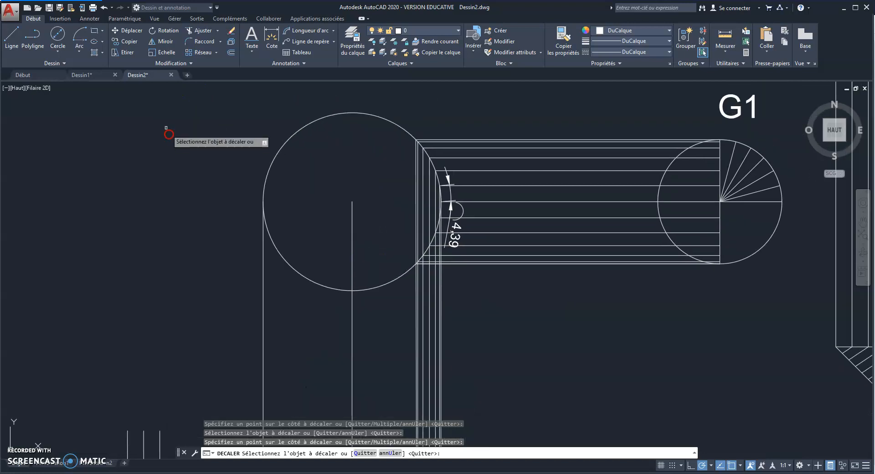
{"action": "left_click", "coordinate": [82, 34]}
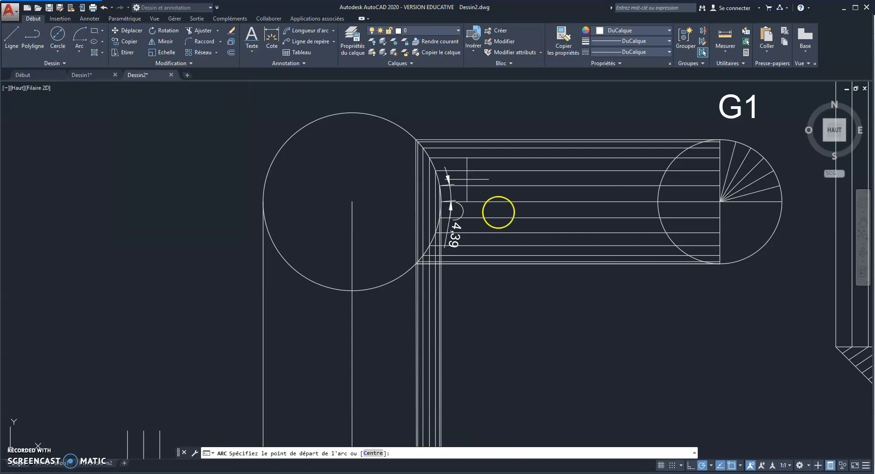
{"action": "left_click", "coordinate": [439, 185]}
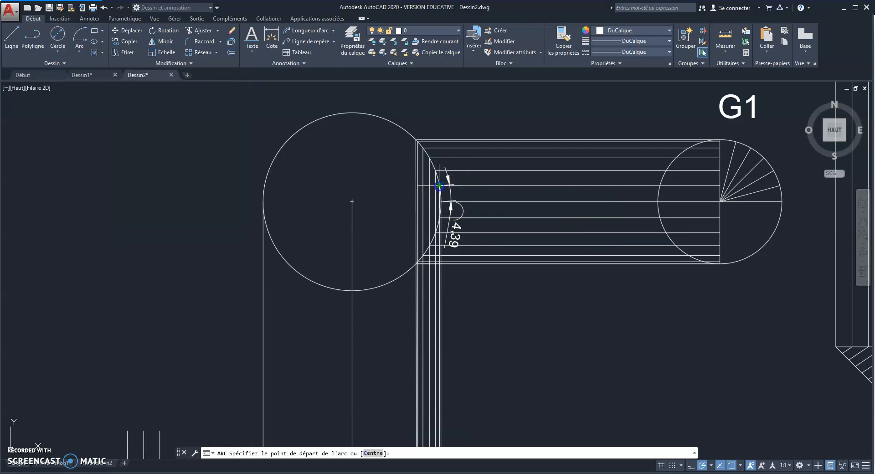
{"action": "left_click", "coordinate": [351, 201]}
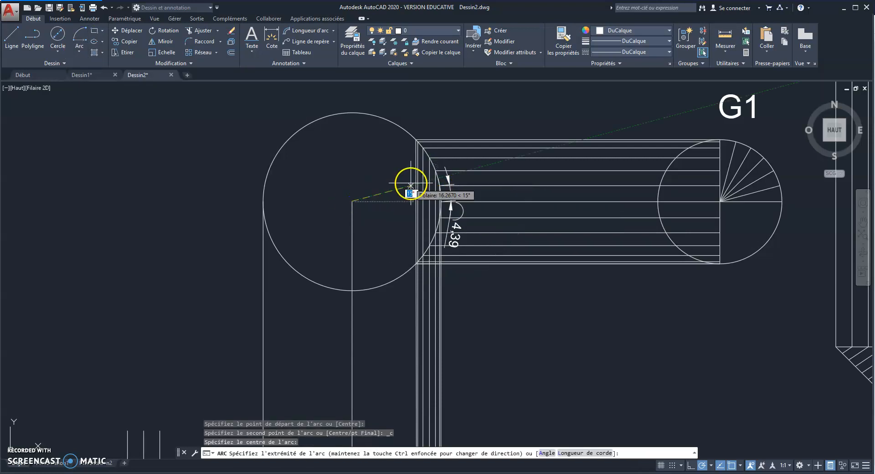
{"action": "left_click", "coordinate": [435, 171]}
Add an arc length dimension to the arc between the first and second generators above the middle one
{"action": "left_click", "coordinate": [305, 31]}
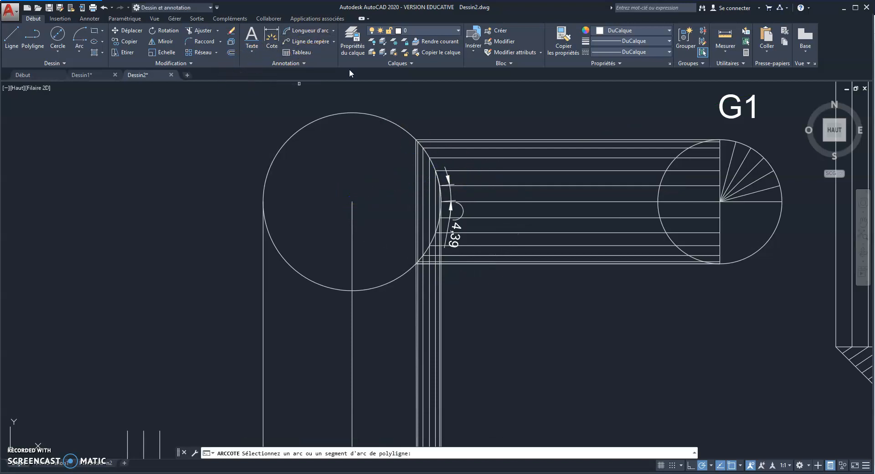
{"action": "left_click", "coordinate": [437, 180]}
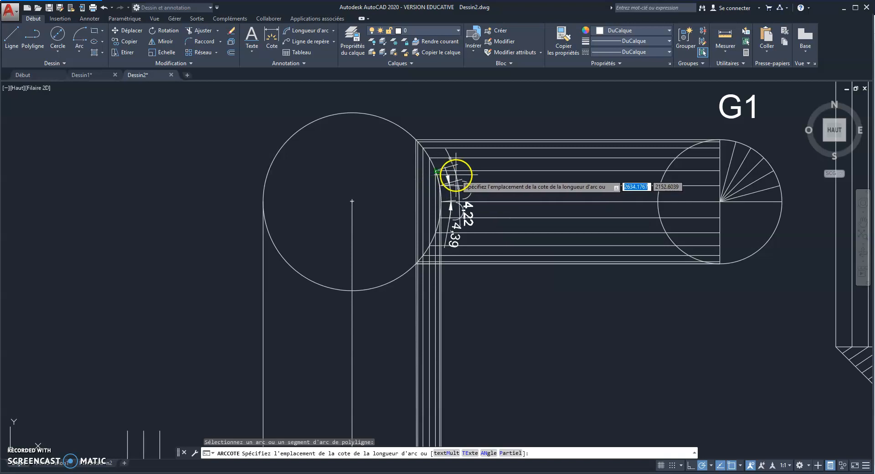
{"action": "left_click", "coordinate": [455, 174]}
Offset the two outermost vertical lines crossing the extended generators outward by 4.22, one on each side
{"action": "mouse_move", "coordinate": [459, 376]}
{"action": "middle_mouse_down"}
{"action": "mouse_move", "coordinate": [586, 255]}
{"action": "mouse_move", "coordinate": [600, 216]}
{"action": "middle_mouse_up"}
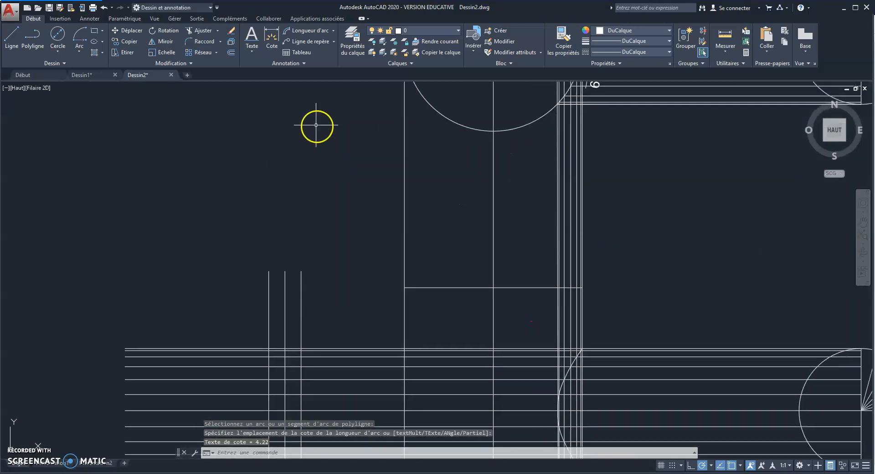
{"action": "left_click", "coordinate": [231, 51]}
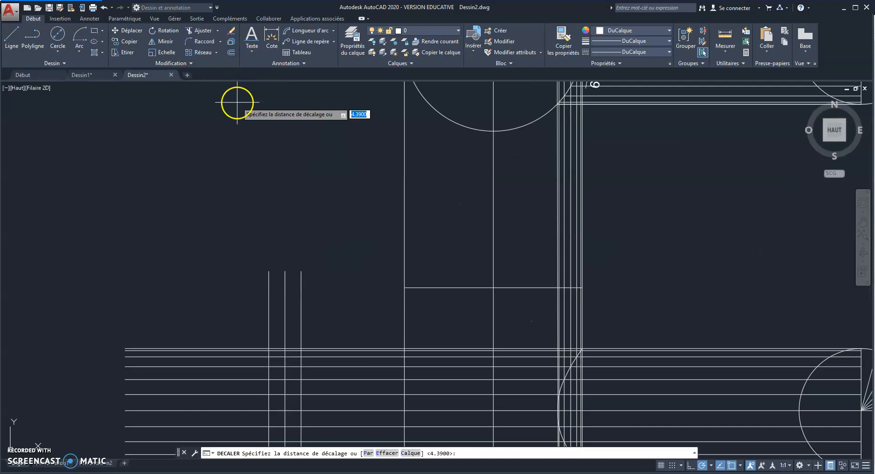
{"action": "type", "text": "4.22"}
{"action": "key", "text": "Return"}
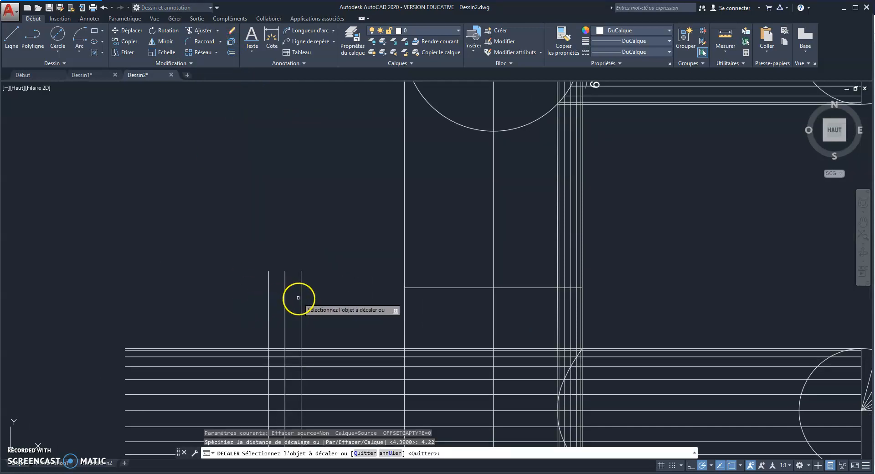
{"action": "left_click", "coordinate": [300, 298]}
{"action": "left_click", "coordinate": [308, 294]}
{"action": "left_click", "coordinate": [268, 298]}
{"action": "left_click", "coordinate": [264, 297]}
Delete both arc length dimensions beside the main pipe's circle and the arc between the middle generator and the first one above it
{"action": "middle_click_drag", "start_coordinate": [401, 170], "coordinate": [277, 331]}
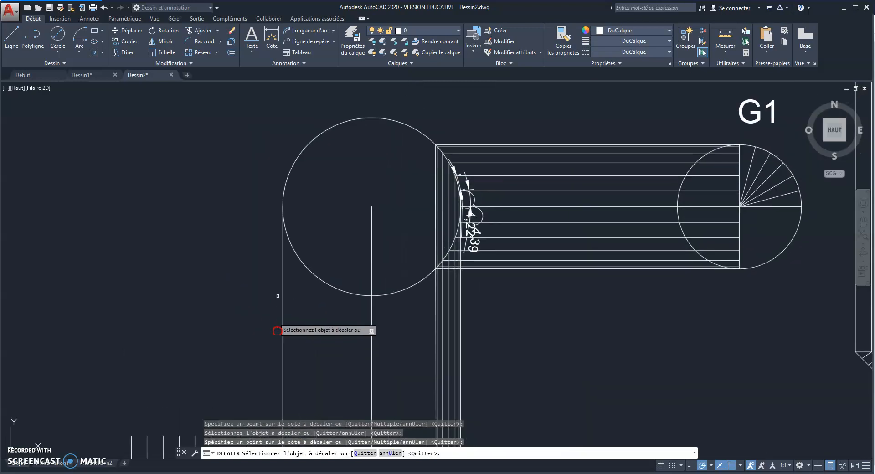
{"action": "left_click", "coordinate": [81, 35]}
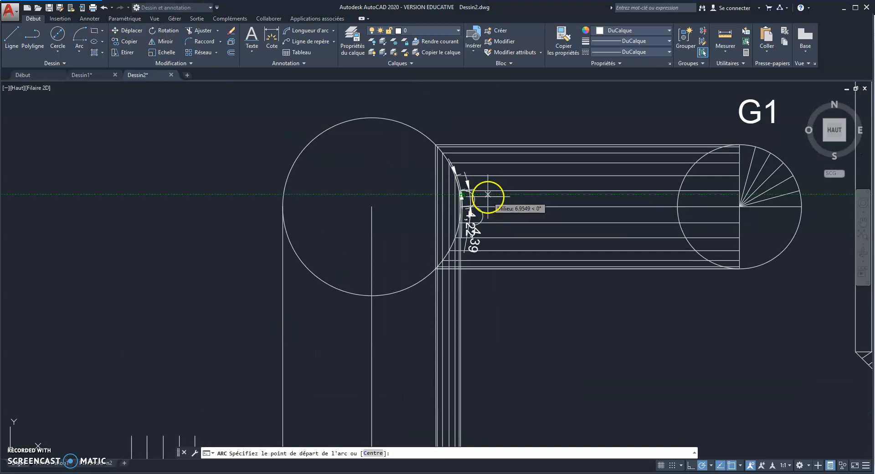
{"action": "key", "text": "Escape"}
{"action": "left_click", "coordinate": [474, 229]}
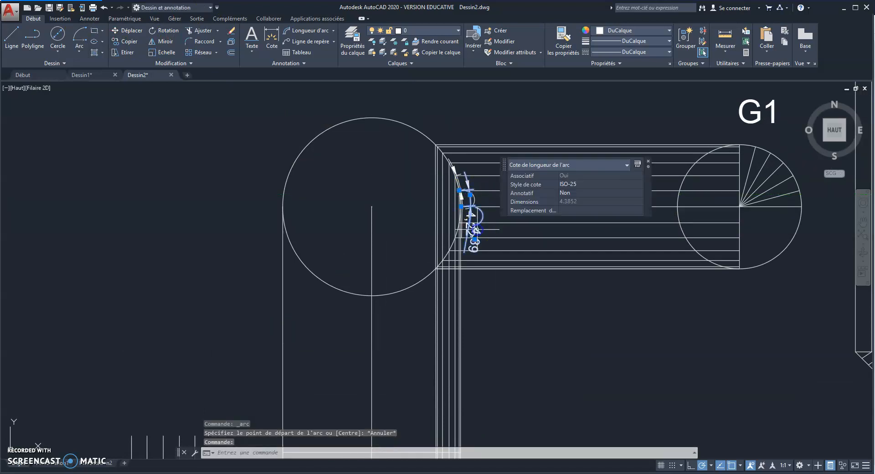
{"action": "key", "text": "Delete"}
{"action": "left_click", "coordinate": [473, 201]}
{"action": "key", "text": "Delete"}
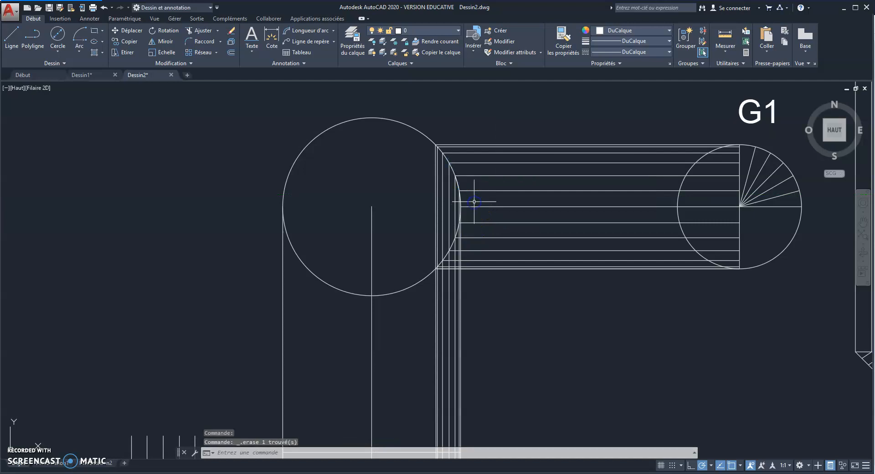
{"action": "left_click", "coordinate": [460, 195]}
{"action": "mouse_move", "coordinate": [460, 198]}
{"action": "key", "text": "Delete"}
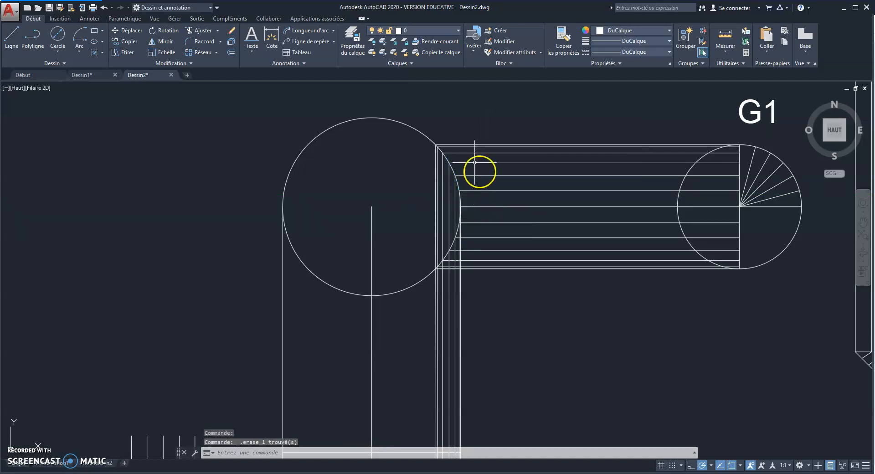
Draw a start-center-end arc on the main pipe's circle between the second and third generators above the middle one
{"action": "left_click", "coordinate": [80, 40]}
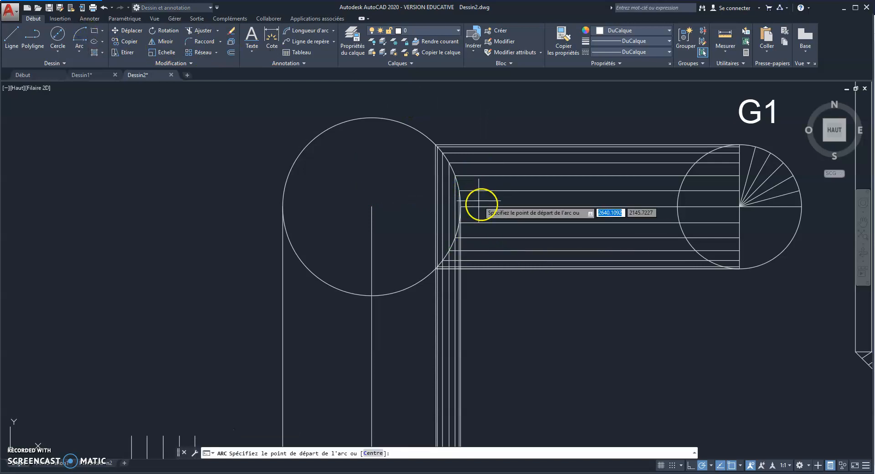
{"action": "left_click", "coordinate": [455, 175]}
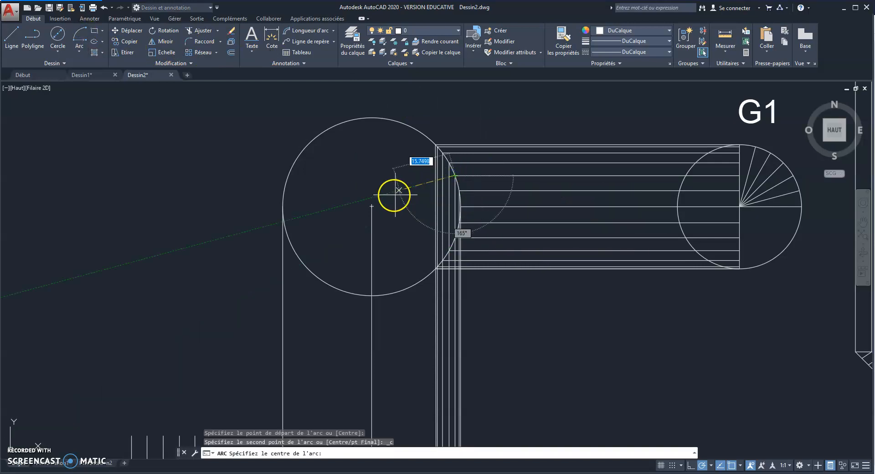
{"action": "left_click", "coordinate": [371, 206]}
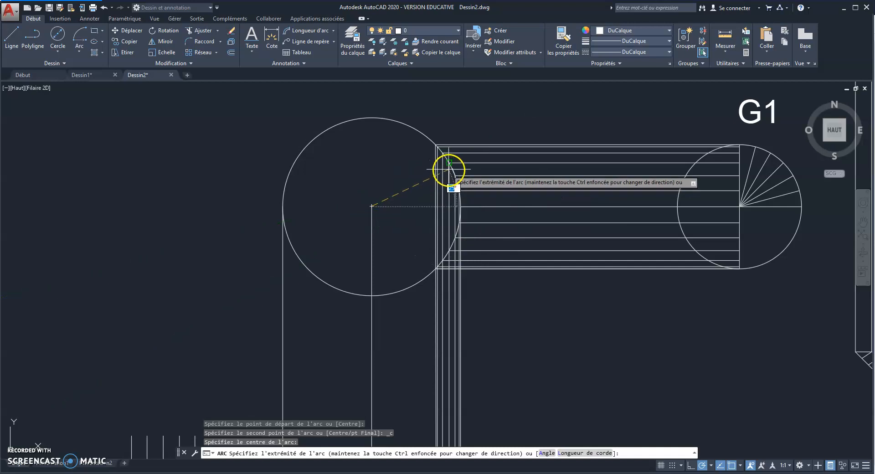
{"action": "left_click", "coordinate": [449, 162]}
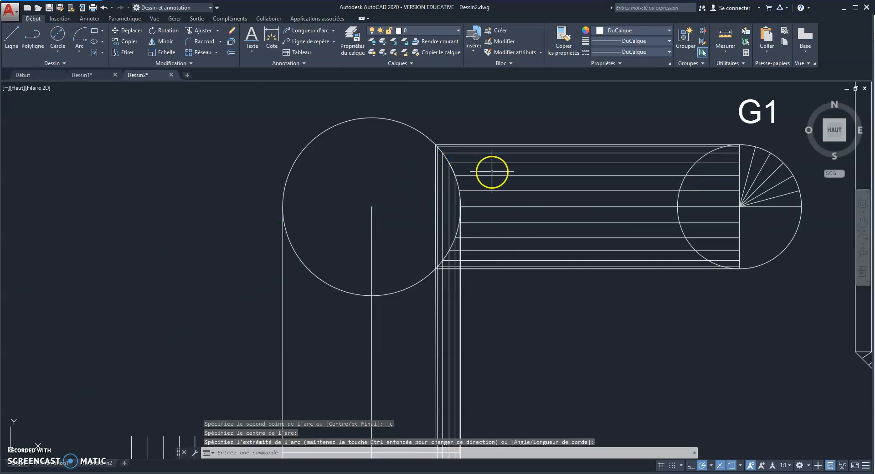
Add an arc length dimension to the arc between the second and third generators above the middle one
{"action": "left_click", "coordinate": [452, 170]}
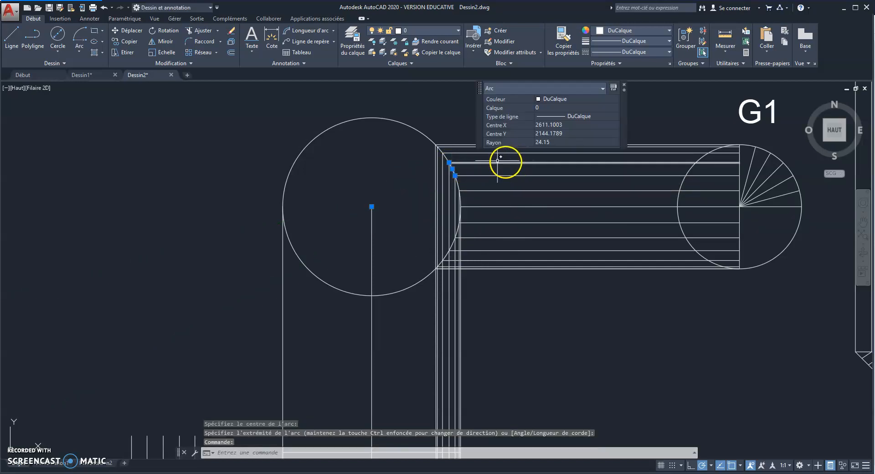
{"action": "left_click", "coordinate": [315, 31]}
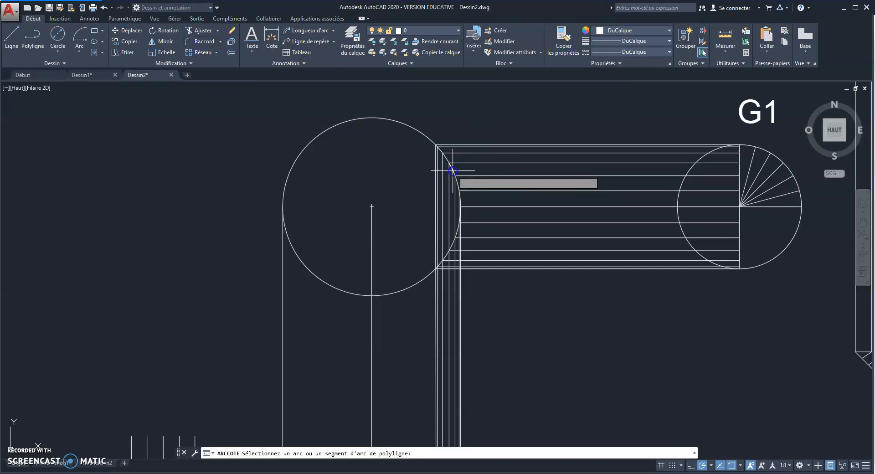
{"action": "left_click", "coordinate": [453, 170]}
{"action": "left_click", "coordinate": [461, 182]}
Offset the outermost vertical line on each side of the development outward by 3.85
{"action": "mouse_move", "coordinate": [222, 326]}
{"action": "middle_mouse_down"}
{"action": "mouse_move", "coordinate": [335, 136]}
{"action": "mouse_move", "coordinate": [370, 106]}
{"action": "middle_mouse_up"}
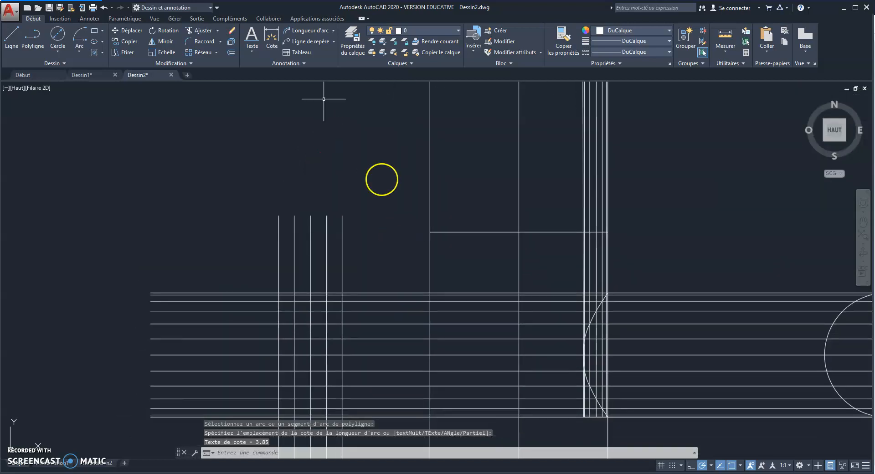
{"action": "left_click", "coordinate": [231, 54]}
{"action": "type", "text": "3.85"}
{"action": "key", "text": "Return"}
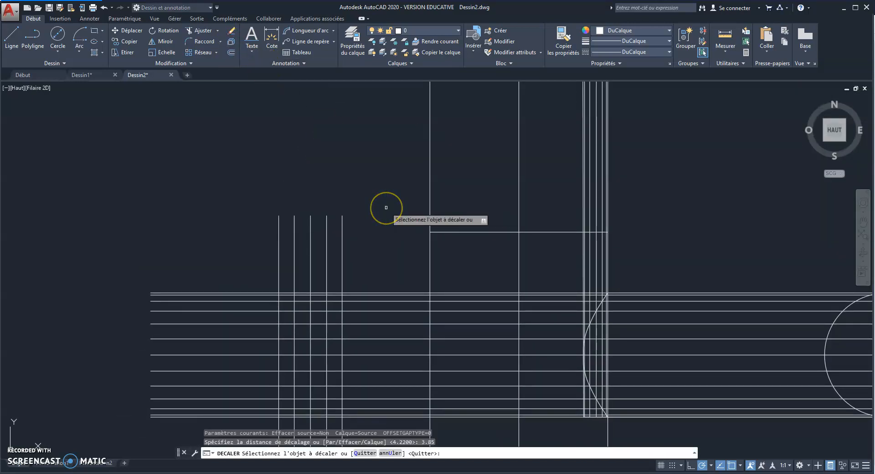
{"action": "left_click", "coordinate": [342, 230]}
{"action": "left_click", "coordinate": [358, 238]}
{"action": "left_click", "coordinate": [277, 234]}
{"action": "left_click", "coordinate": [263, 231]}
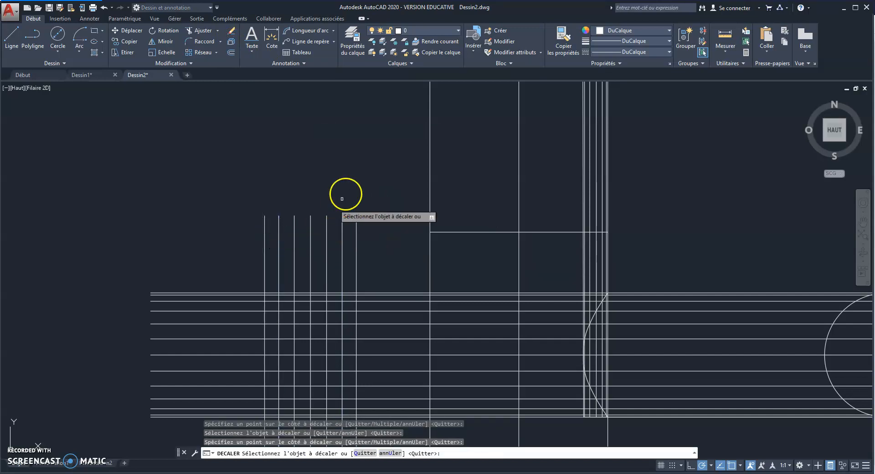
Draw a start-center-end arc on the main pipe's circle between the third and fourth generators above the middle one and dimension its arc length
{"action": "mouse_move", "coordinate": [354, 178]}
{"action": "middle_mouse_down"}
{"action": "mouse_move", "coordinate": [350, 197]}
{"action": "mouse_move", "coordinate": [264, 307]}
{"action": "middle_mouse_up"}
{"action": "middle_click_drag", "start_coordinate": [396, 142], "coordinate": [356, 209]}
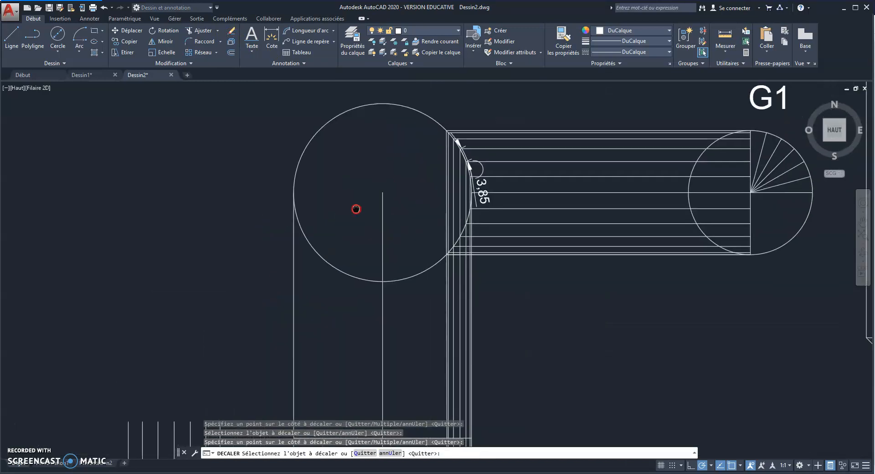
{"action": "left_click", "coordinate": [79, 36]}
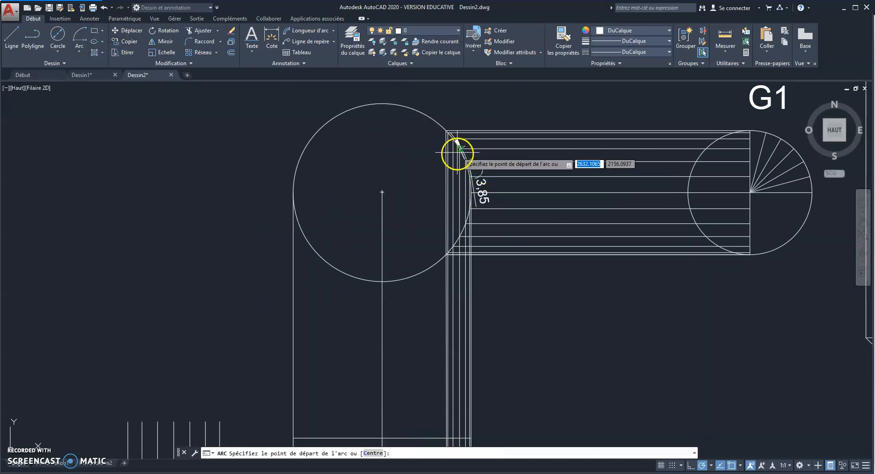
{"action": "scroll", "coordinate": [457, 155], "scroll_direction": "up", "scroll_amount": 5}
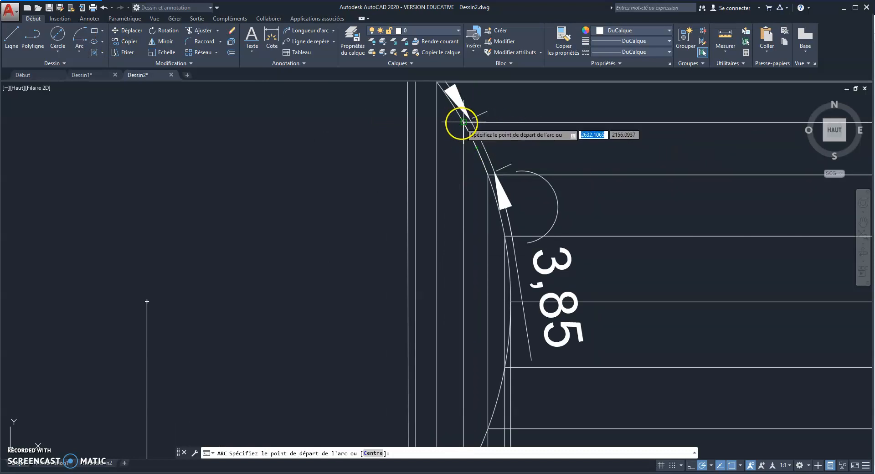
{"action": "middle_click_drag", "start_coordinate": [427, 121], "coordinate": [440, 162]}
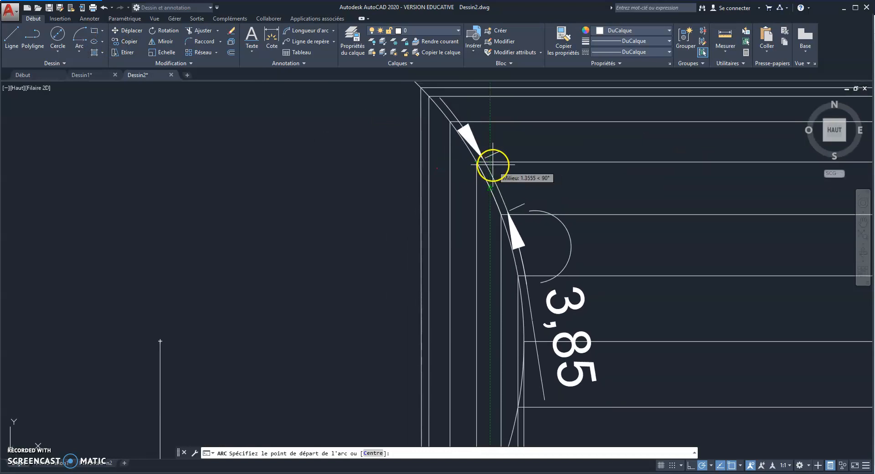
{"action": "left_click", "coordinate": [477, 161]}
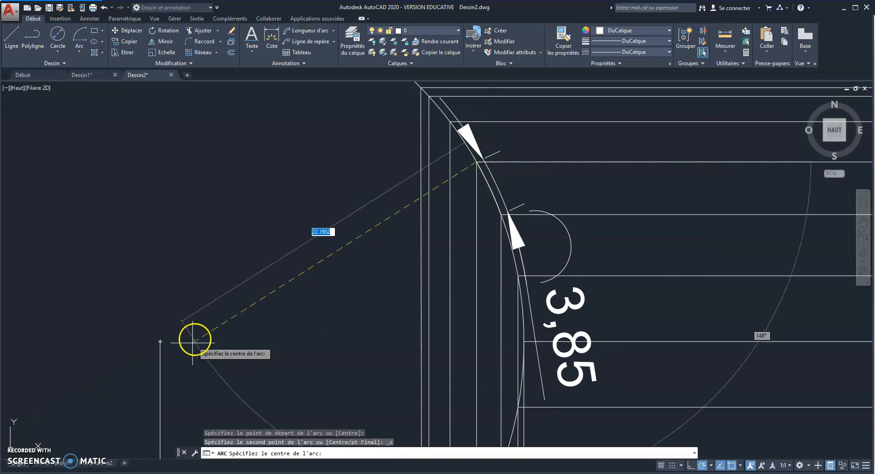
{"action": "left_click", "coordinate": [160, 340]}
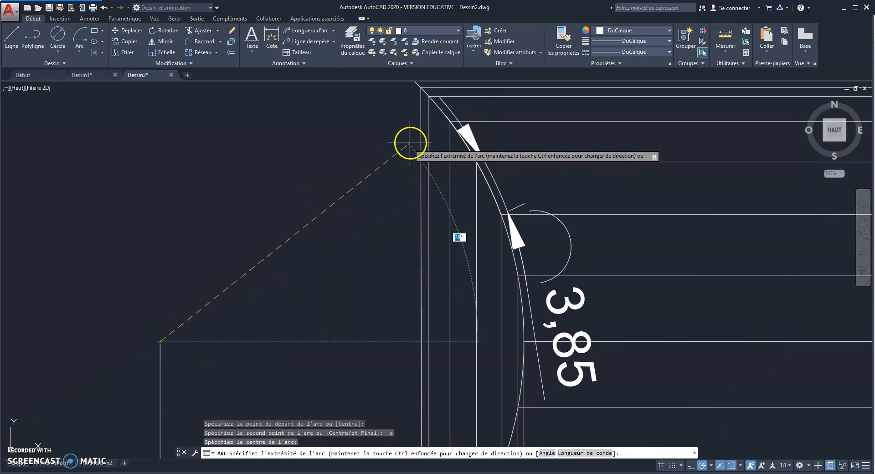
{"action": "left_click", "coordinate": [450, 122]}
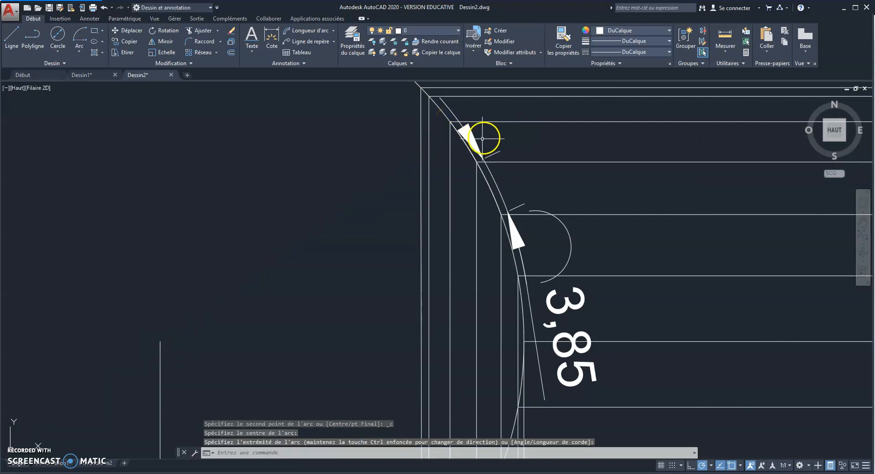
{"action": "left_click", "coordinate": [307, 30]}
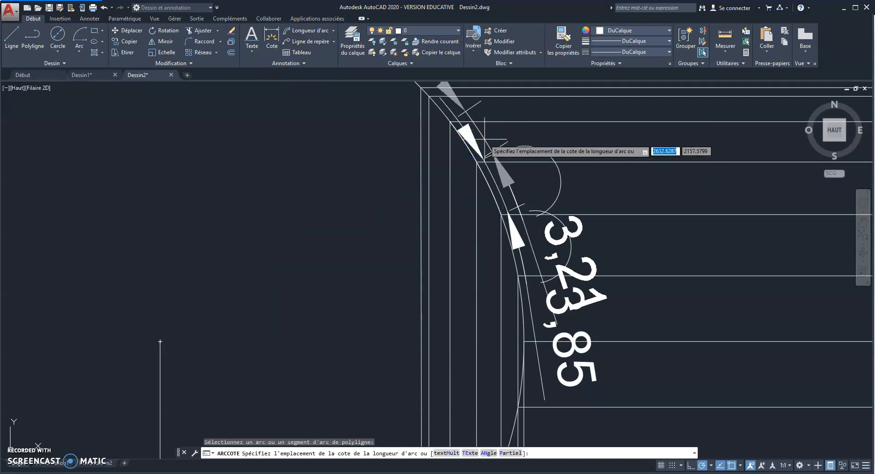
{"action": "left_click", "coordinate": [478, 145]}
Offset the outermost vertical line on each side of the development outward by 3.21
{"action": "scroll", "coordinate": [328, 281], "scroll_direction": "down", "scroll_amount": 5}
{"action": "middle_click_drag", "start_coordinate": [269, 308], "coordinate": [468, 98]}
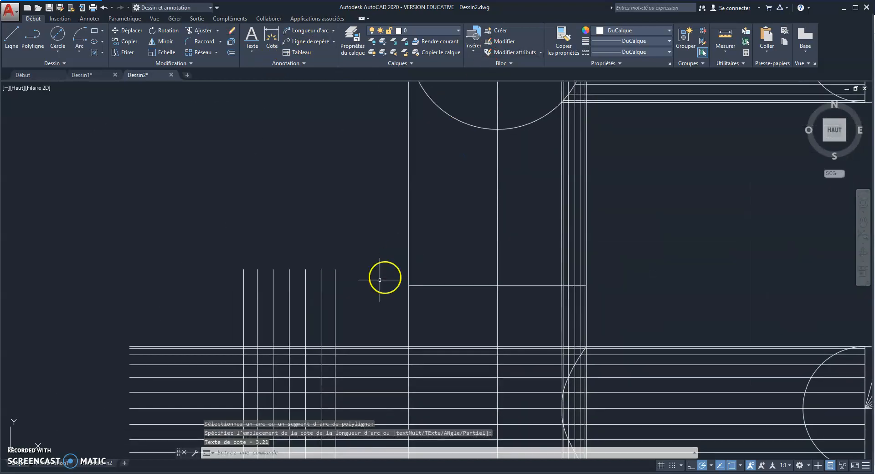
{"action": "left_click", "coordinate": [231, 53]}
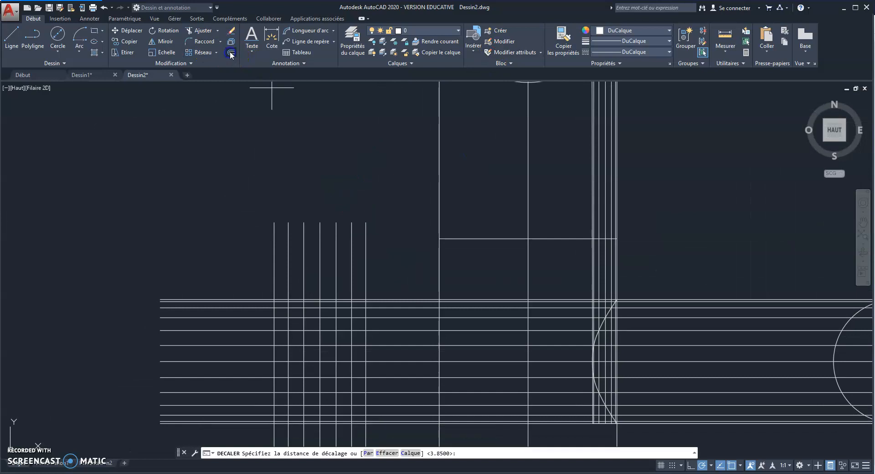
{"action": "type", "text": "3.21"}
{"action": "key", "text": "Return"}
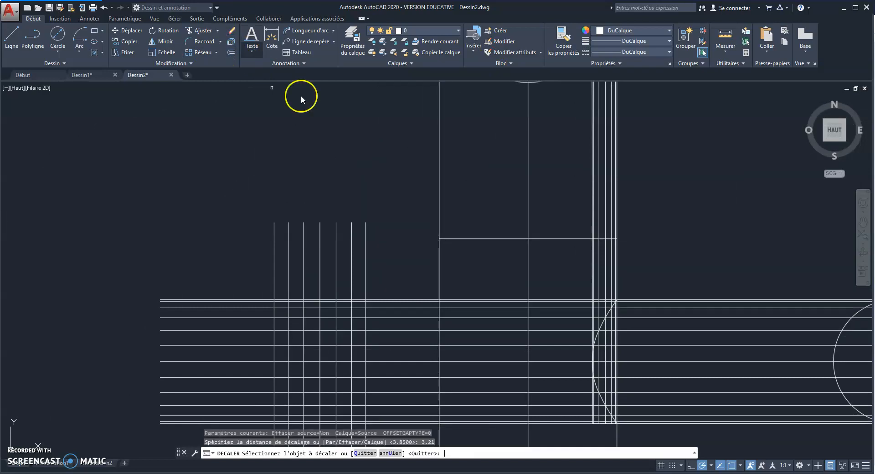
{"action": "left_click", "coordinate": [365, 238]}
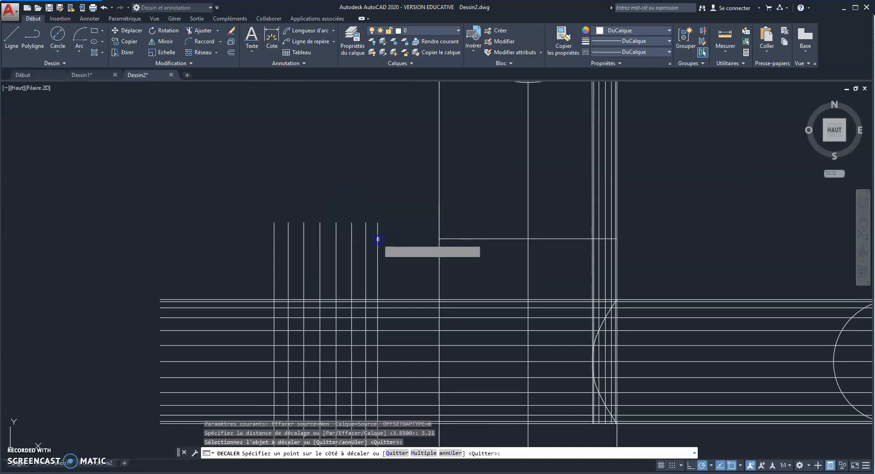
{"action": "left_click", "coordinate": [377, 240]}
{"action": "left_click", "coordinate": [274, 250]}
{"action": "left_click", "coordinate": [265, 247]}
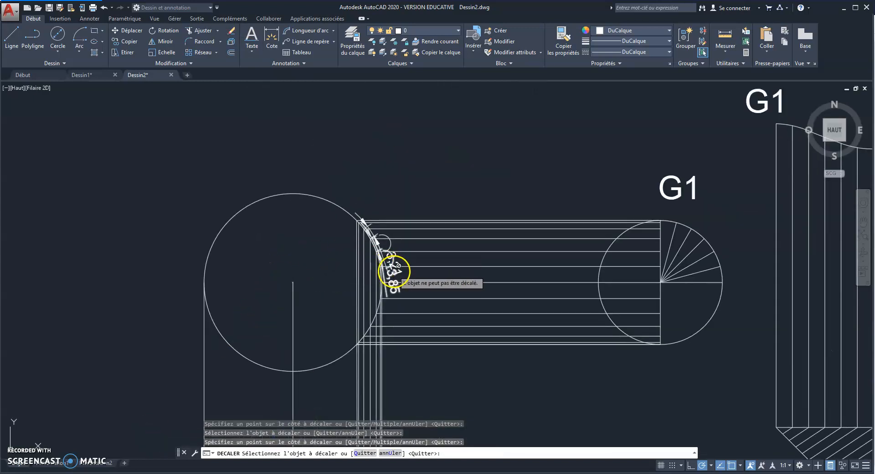
Delete the two overlapping arc length dimensions beside the main pipe's circle
{"action": "key", "text": "Escape"}
{"action": "left_click", "coordinate": [394, 274]}
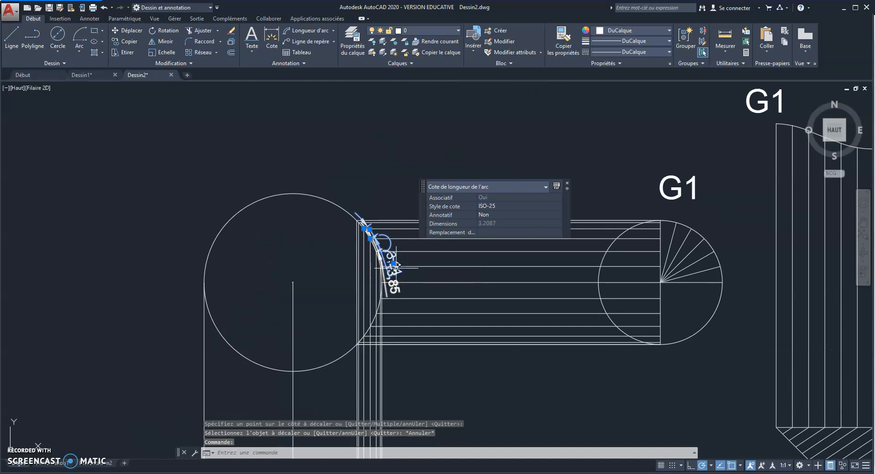
{"action": "key", "text": "Delete"}
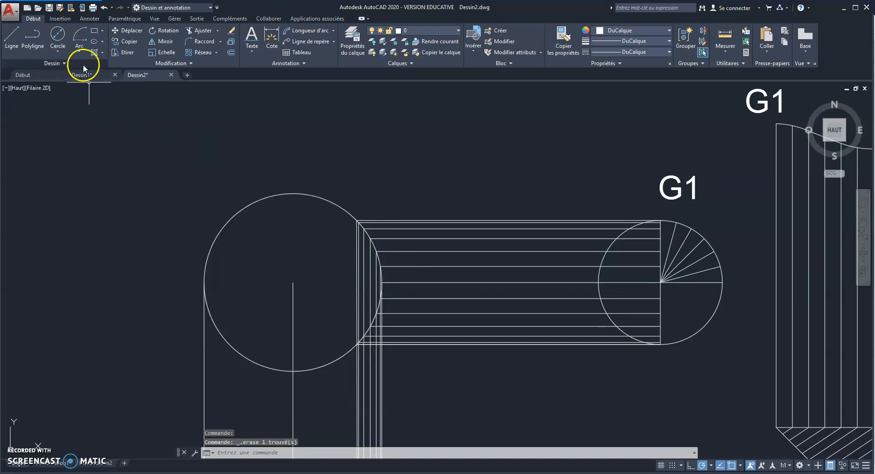
Draw a start-center-end arc on the main pipe's circle between the fourth and fifth generators above the middle one and dimension its arc length
{"action": "left_click", "coordinate": [81, 35]}
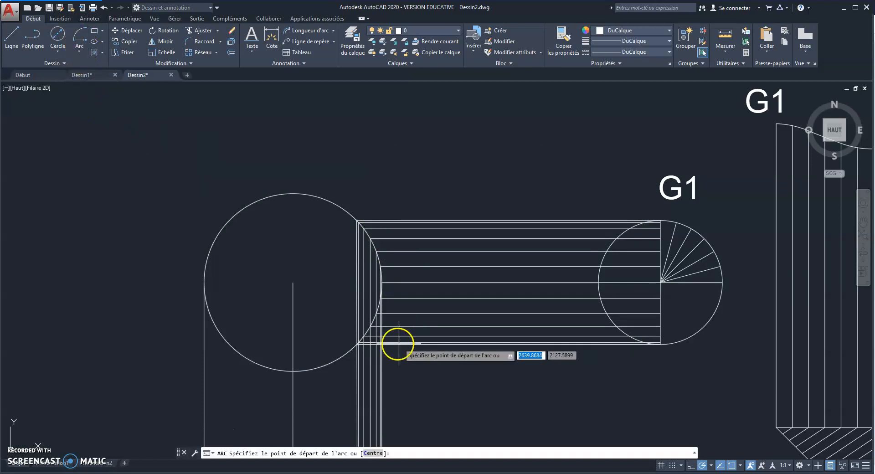
{"action": "left_click", "coordinate": [363, 227]}
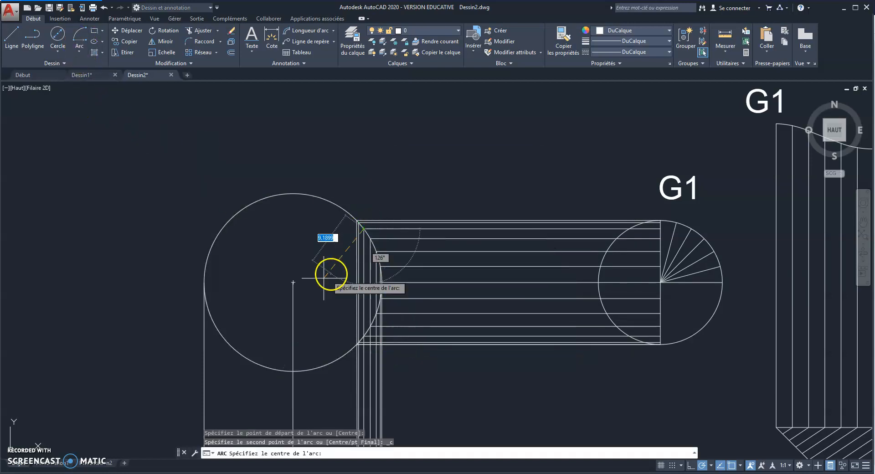
{"action": "left_click", "coordinate": [293, 283]}
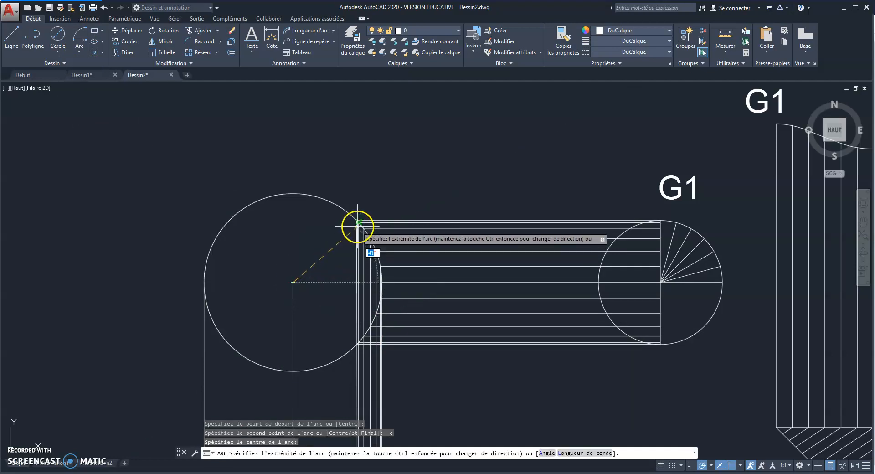
{"action": "scroll", "coordinate": [358, 223], "scroll_direction": "up", "scroll_amount": 3}
{"action": "scroll", "coordinate": [359, 224], "scroll_direction": "up", "scroll_amount": 2}
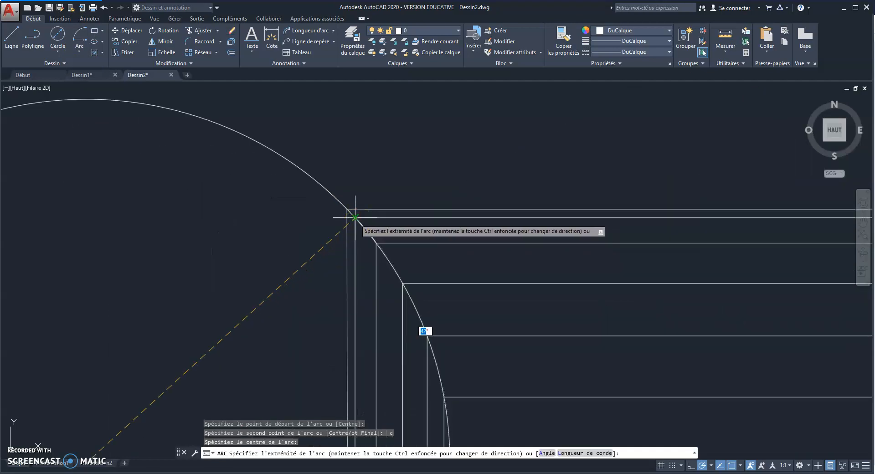
{"action": "left_click", "coordinate": [357, 236]}
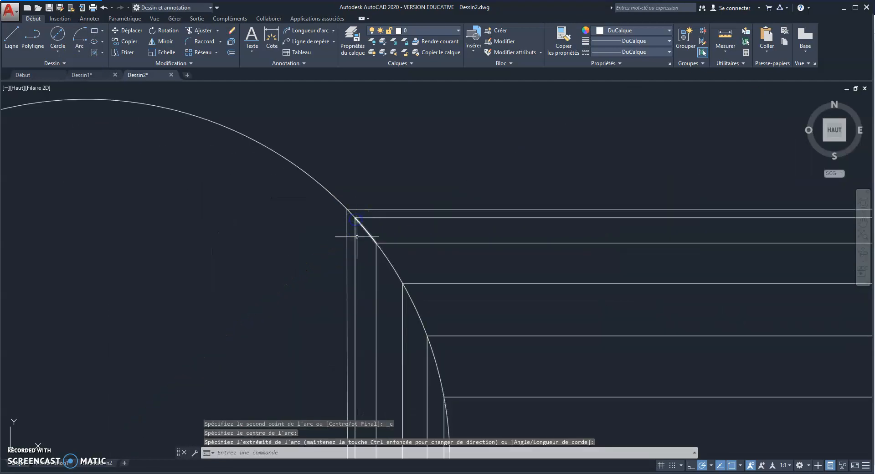
{"action": "left_click", "coordinate": [302, 32]}
{"action": "left_click", "coordinate": [369, 235]}
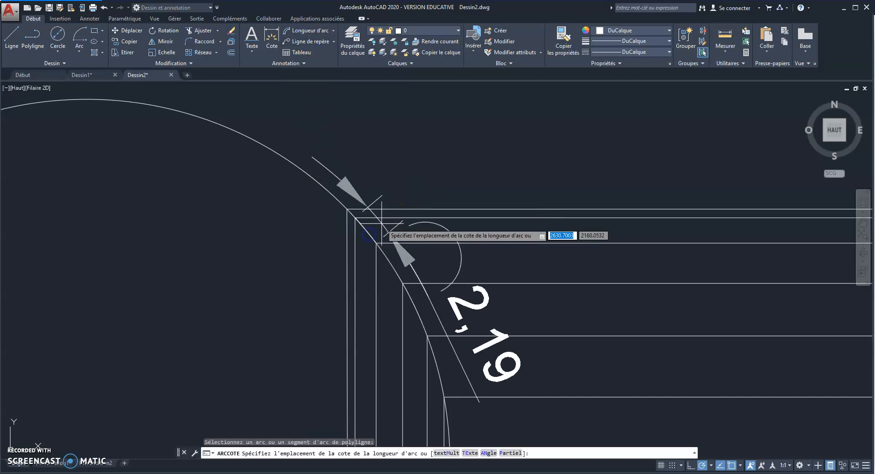
{"action": "left_click", "coordinate": [381, 223]}
Offset the outermost vertical line on each side of the development outward by 2.19
{"action": "scroll", "coordinate": [273, 332], "scroll_direction": "down", "scroll_amount": 8}
{"action": "scroll", "coordinate": [282, 368], "scroll_direction": "up", "scroll_amount": 2}
{"action": "mouse_move", "coordinate": [281, 369]}
{"action": "middle_mouse_down"}
{"action": "mouse_move", "coordinate": [549, 199]}
{"action": "mouse_move", "coordinate": [586, 118]}
{"action": "middle_mouse_up"}
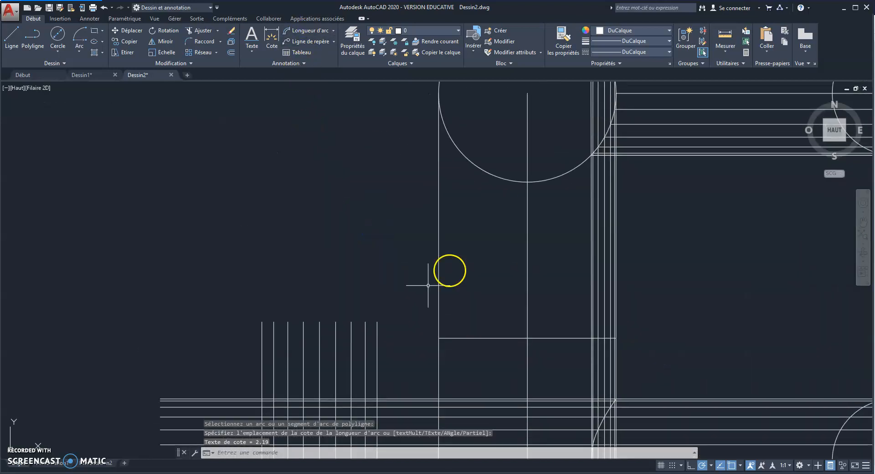
{"action": "left_click", "coordinate": [233, 53]}
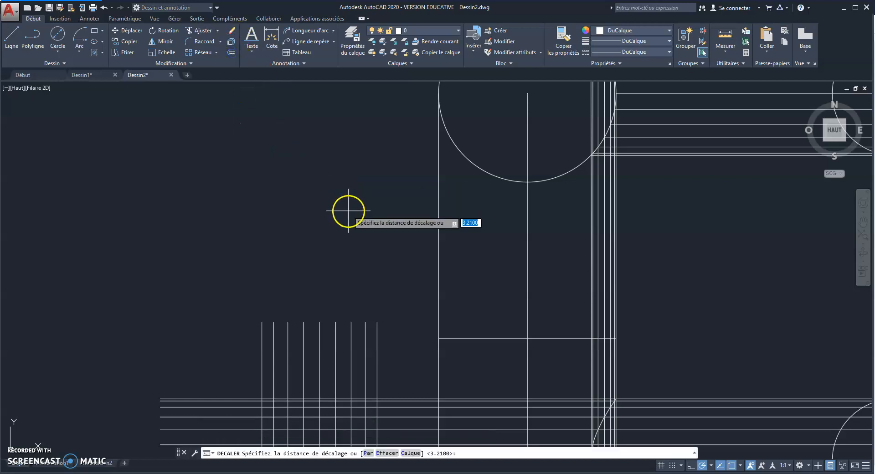
{"action": "type", "text": "2.19"}
{"action": "key", "text": "Return"}
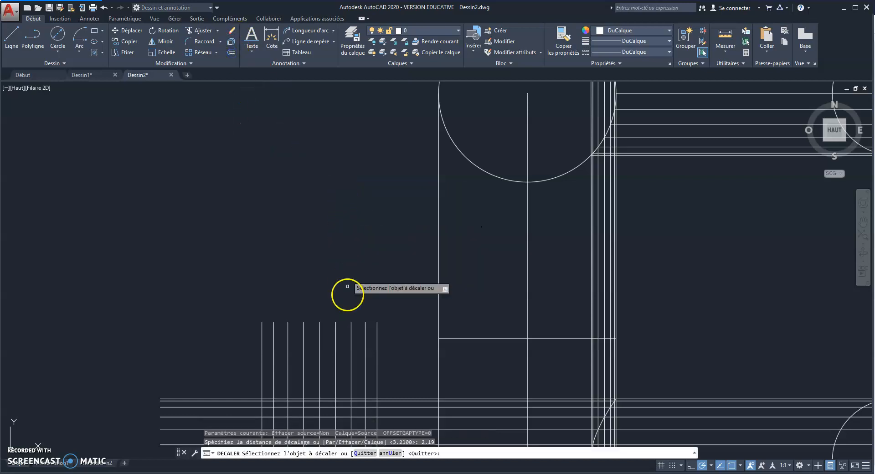
{"action": "left_click", "coordinate": [377, 340]}
{"action": "left_click", "coordinate": [385, 341]}
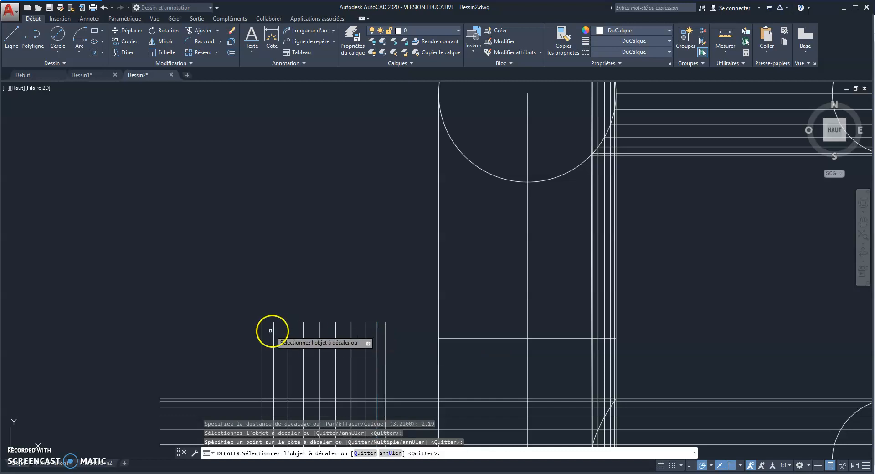
{"action": "left_click", "coordinate": [261, 332]}
{"action": "left_click", "coordinate": [250, 334]}
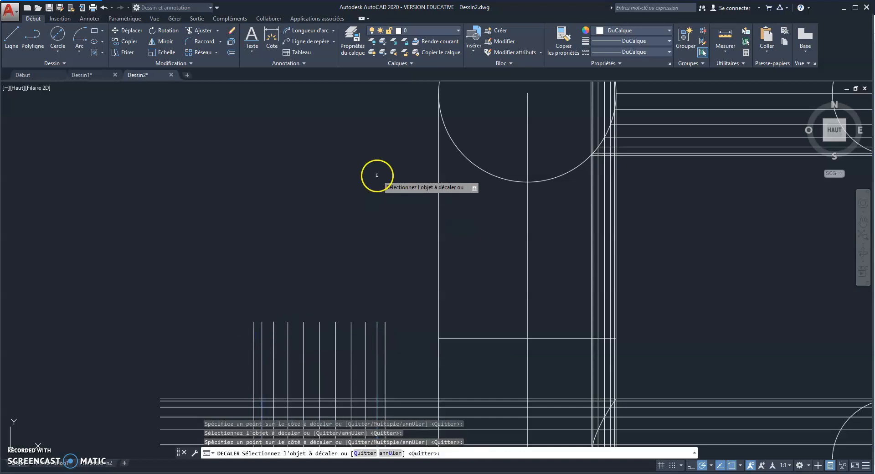
{"action": "middle_click_drag", "start_coordinate": [378, 144], "coordinate": [169, 337]}
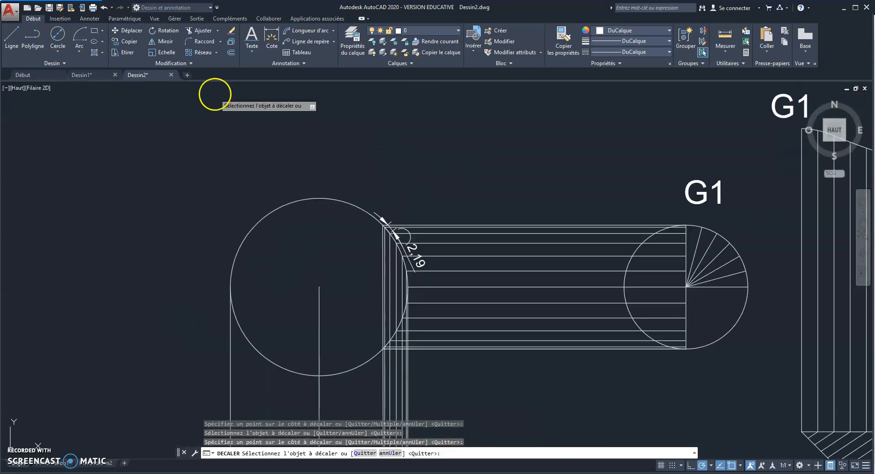
{"action": "key", "text": "Escape"}
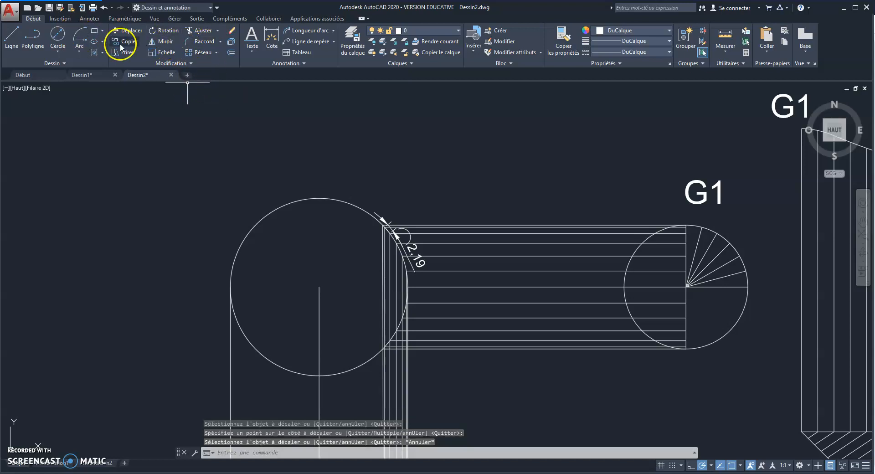
Draw a start-center-end arc on the main pipe's circle between the fifth and sixth generators above the middle one and dimension its arc length
{"action": "left_click", "coordinate": [82, 37]}
{"action": "scroll", "coordinate": [357, 218], "scroll_direction": "up", "scroll_amount": 6}
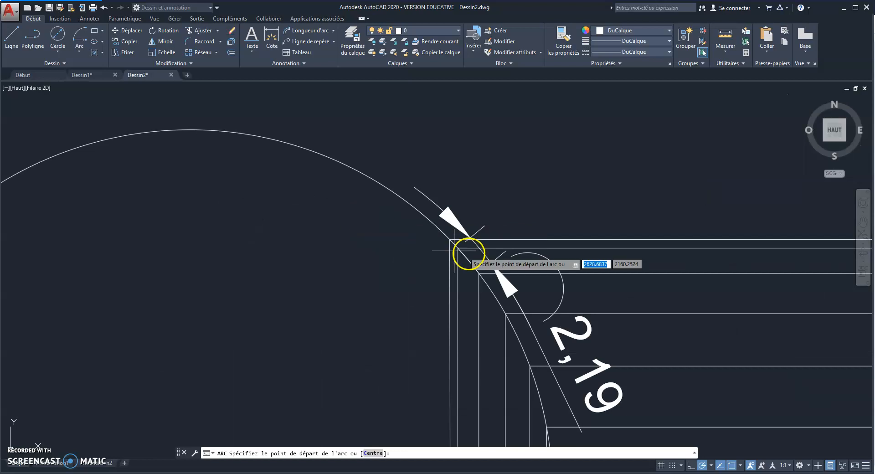
{"action": "middle_click_drag", "start_coordinate": [387, 306], "coordinate": [455, 157]}
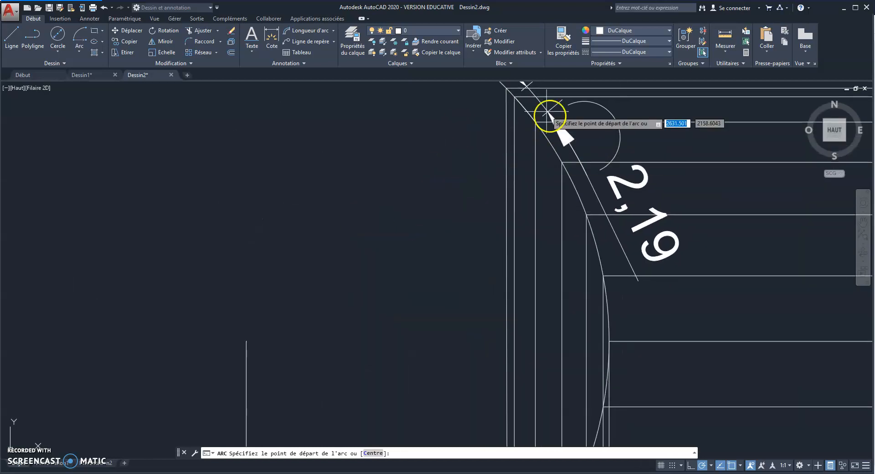
{"action": "left_click", "coordinate": [515, 96]}
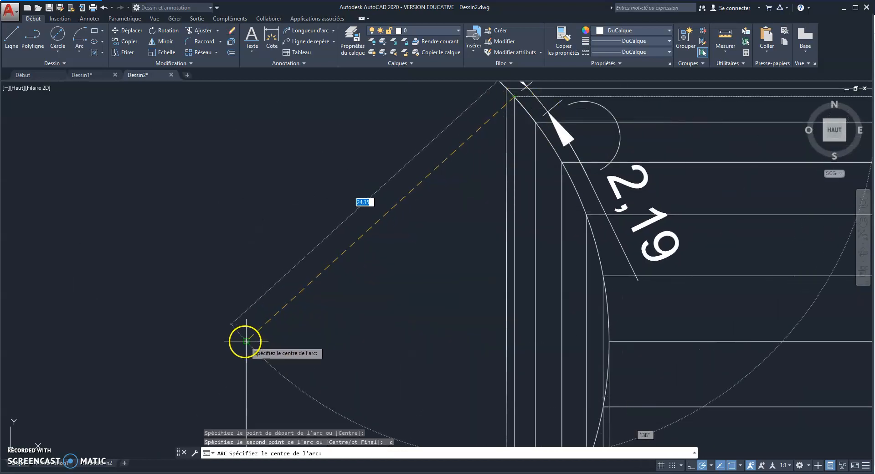
{"action": "left_click", "coordinate": [245, 341]}
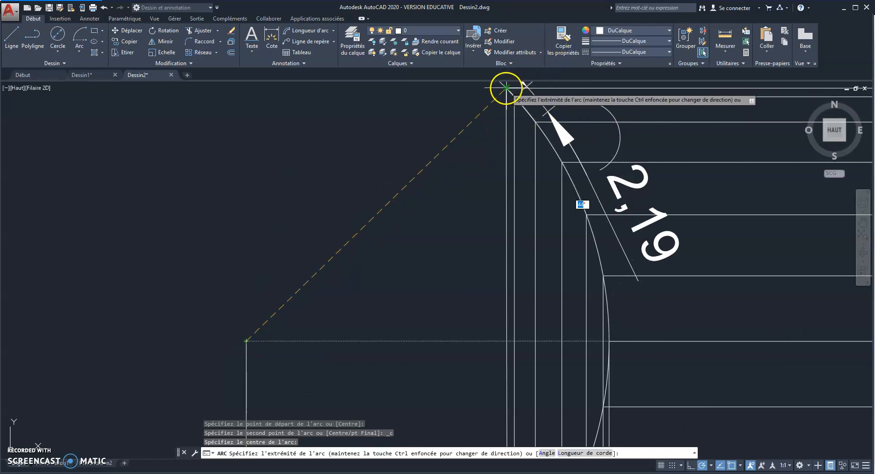
{"action": "left_click", "coordinate": [505, 87]}
{"action": "middle_click_drag", "start_coordinate": [452, 135], "coordinate": [301, 268]}
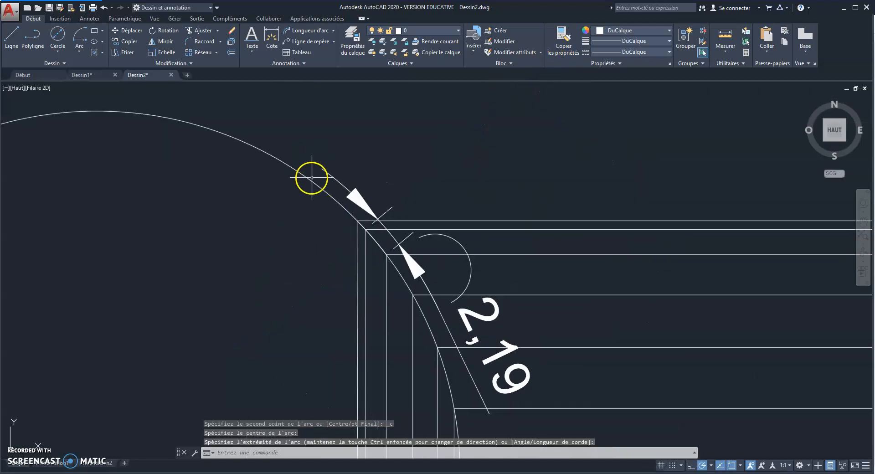
{"action": "left_click", "coordinate": [308, 30]}
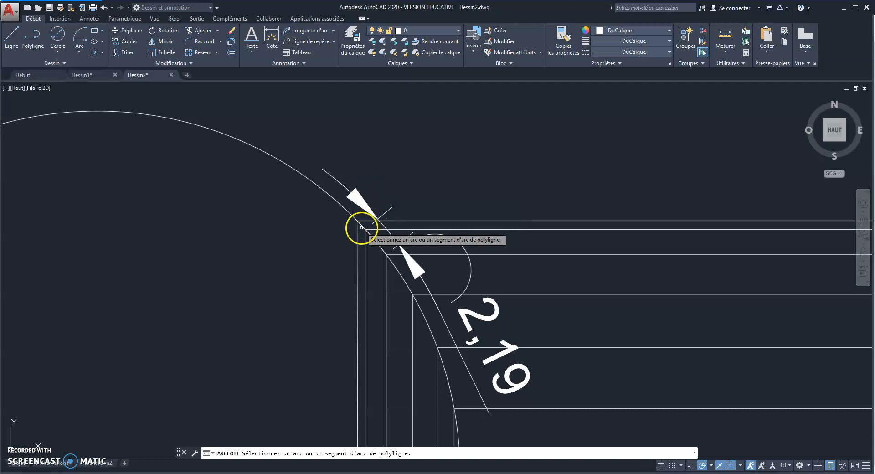
{"action": "left_click", "coordinate": [361, 226]}
{"action": "left_click", "coordinate": [385, 214]}
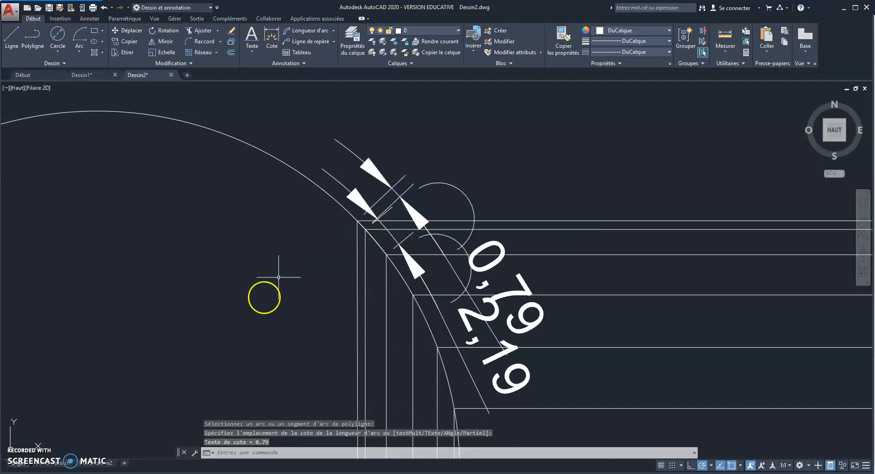
Offset the outermost vertical line on each side of the development outward by 0.79
{"action": "scroll", "coordinate": [228, 315], "scroll_direction": "down", "scroll_amount": 3}
{"action": "middle_click_drag", "start_coordinate": [144, 441], "coordinate": [554, 83]}
{"action": "scroll", "coordinate": [428, 292], "scroll_direction": "down", "scroll_amount": 2}
{"action": "middle_click_drag", "start_coordinate": [449, 211], "coordinate": [492, 76]}
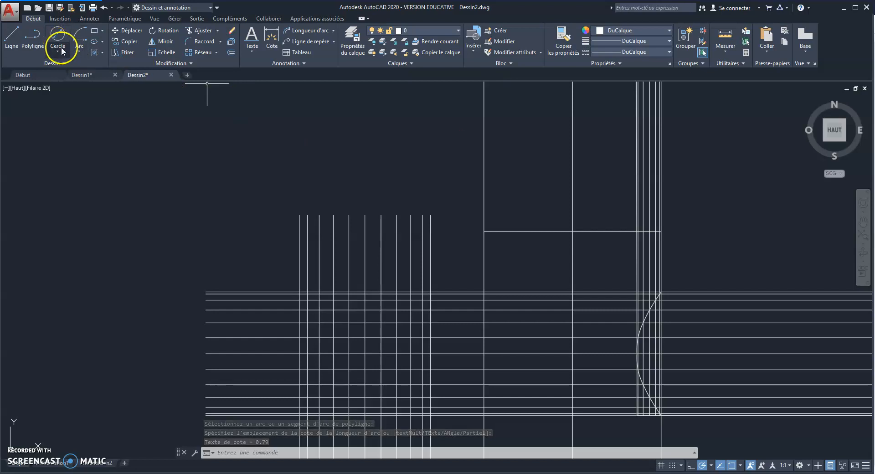
{"action": "left_click", "coordinate": [231, 53]}
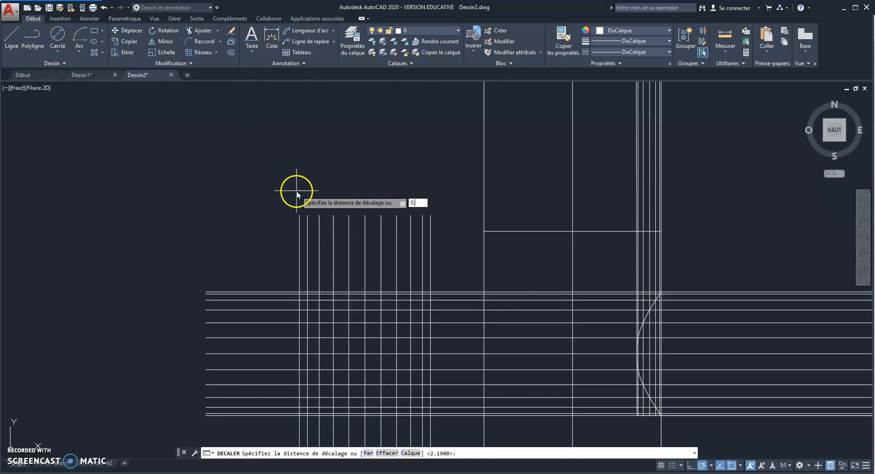
{"action": "type", "text": "0.79"}
{"action": "key", "text": "Return"}
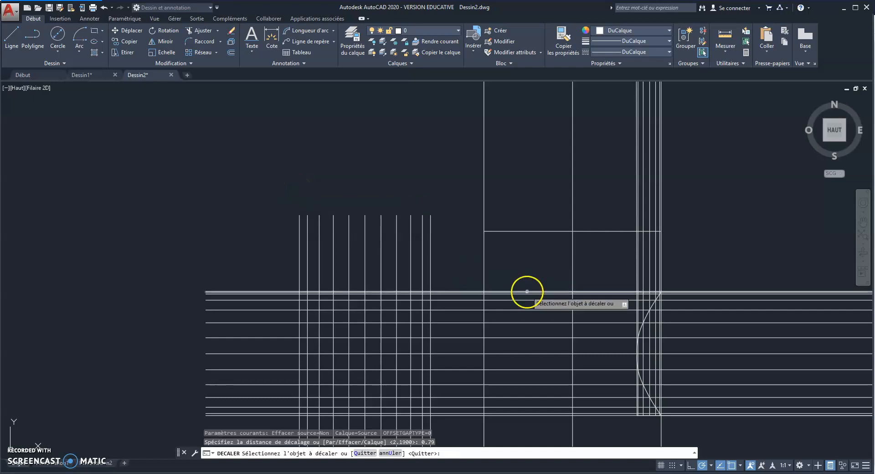
{"action": "left_click", "coordinate": [430, 244]}
{"action": "left_click", "coordinate": [435, 241]}
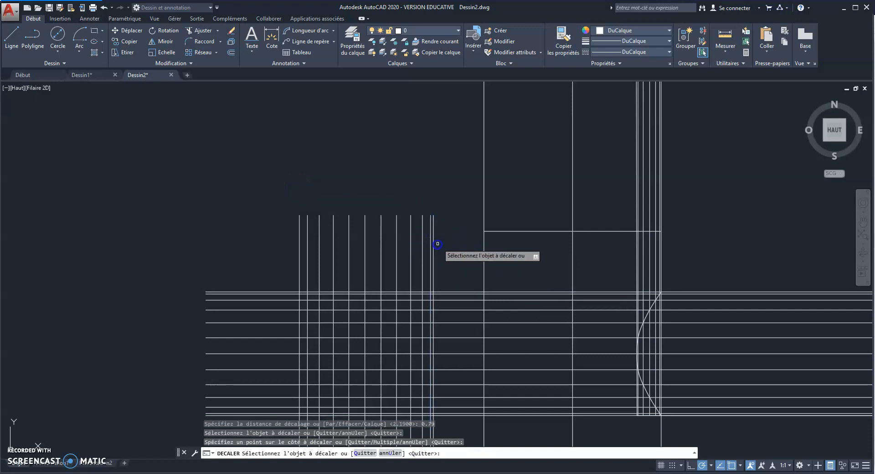
{"action": "left_click", "coordinate": [299, 255]}
{"action": "left_click", "coordinate": [293, 248]}
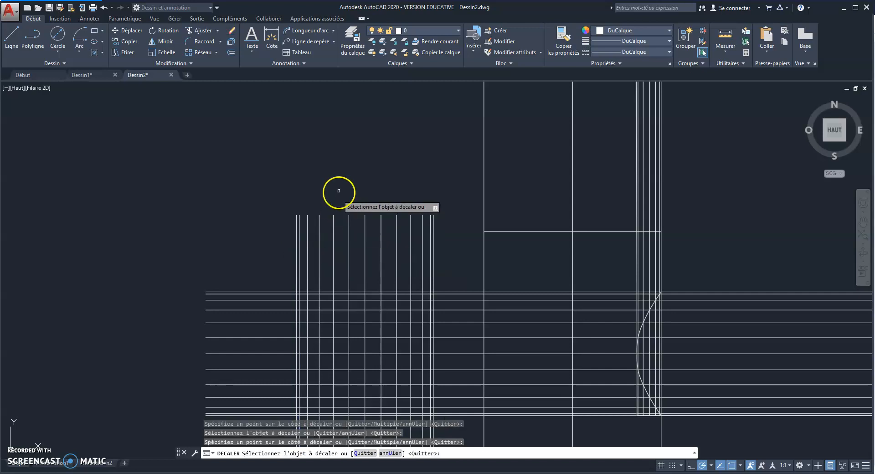
Copy the G1 label from above the upper branch circle to just above the development's rightmost vertical line
{"action": "middle_click_drag", "start_coordinate": [380, 160], "coordinate": [241, 297]}
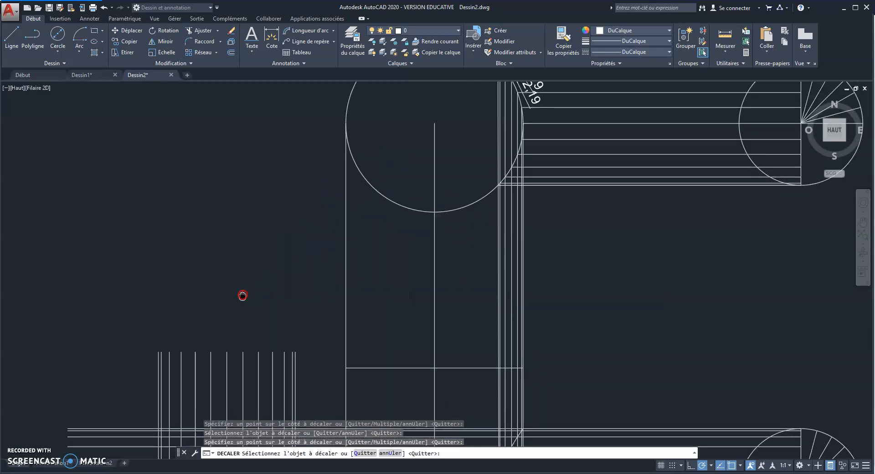
{"action": "scroll", "coordinate": [284, 242], "scroll_direction": "down", "scroll_amount": 2}
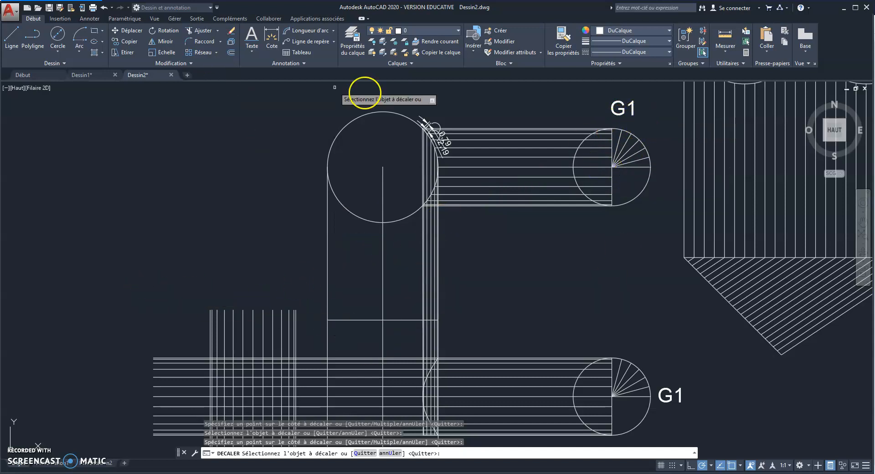
{"action": "left_click", "coordinate": [625, 108]}
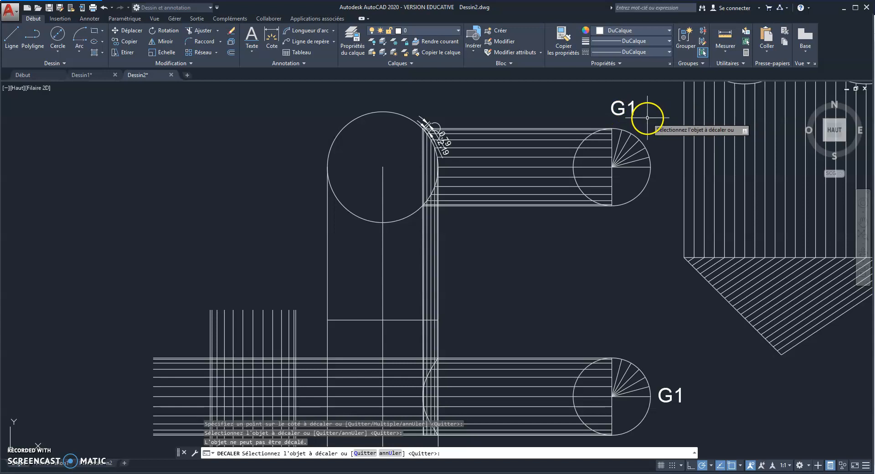
{"action": "key", "text": "Escape"}
{"action": "left_click", "coordinate": [624, 108]}
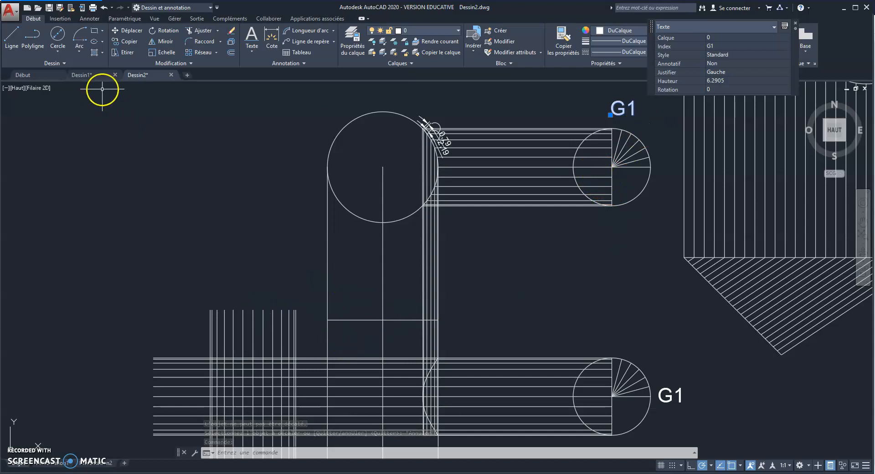
{"action": "left_click", "coordinate": [132, 42]}
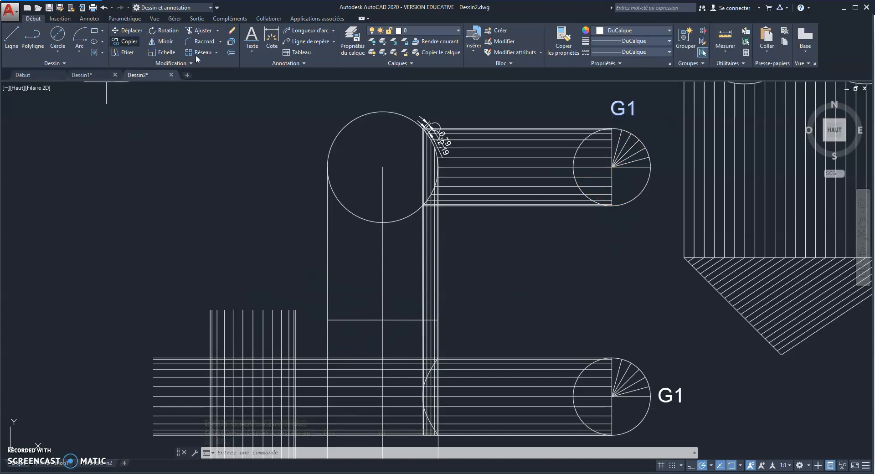
{"action": "left_click", "coordinate": [622, 111]}
{"action": "left_click", "coordinate": [307, 301]}
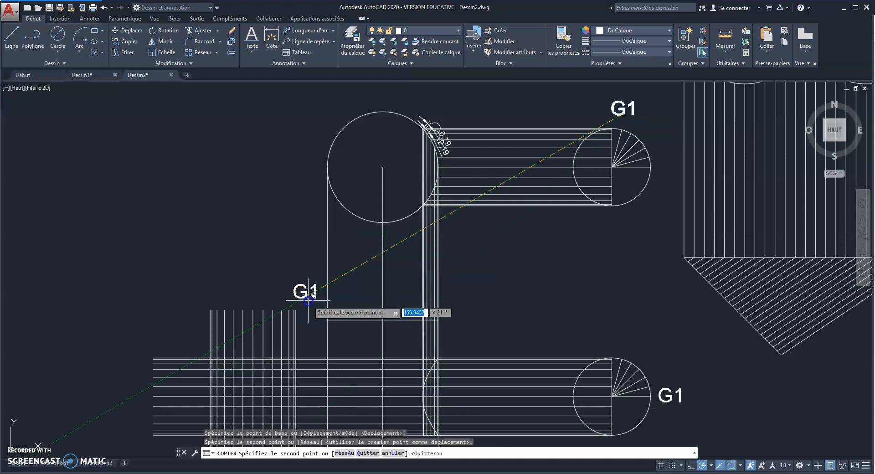
{"action": "key", "text": "Escape"}
{"action": "middle_click_drag", "start_coordinate": [297, 297], "coordinate": [342, 175]}
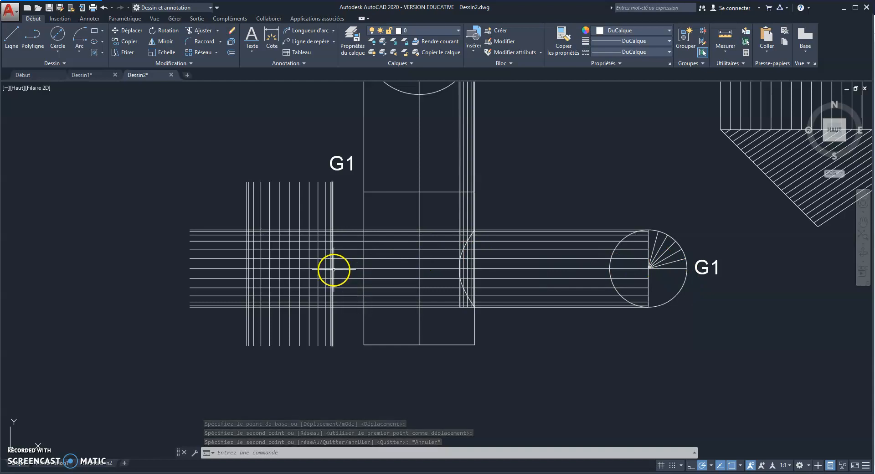
{"action": "scroll", "coordinate": [313, 257], "scroll_direction": "up", "scroll_amount": 4}
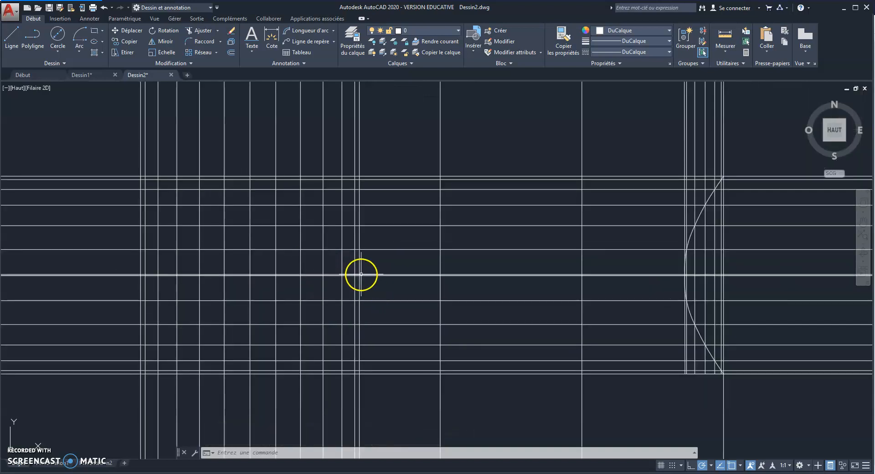
{"action": "scroll", "coordinate": [396, 250], "scroll_direction": "down", "scroll_amount": 5}
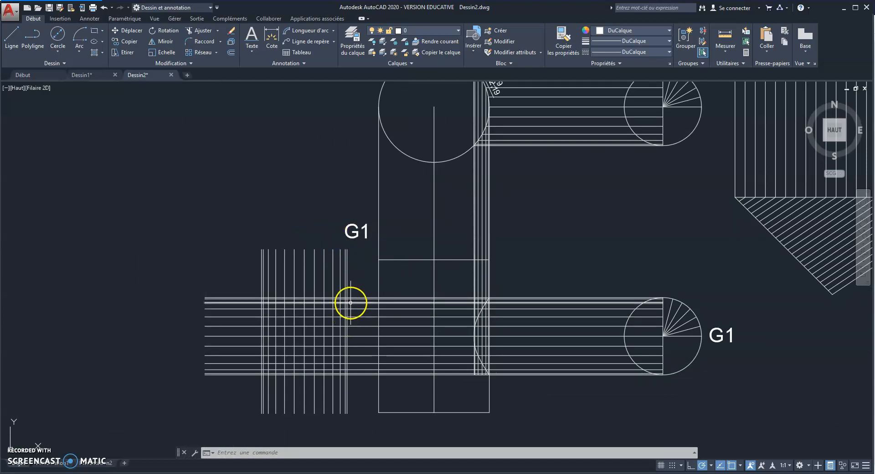
{"action": "scroll", "coordinate": [355, 340], "scroll_direction": "up", "scroll_amount": 2}
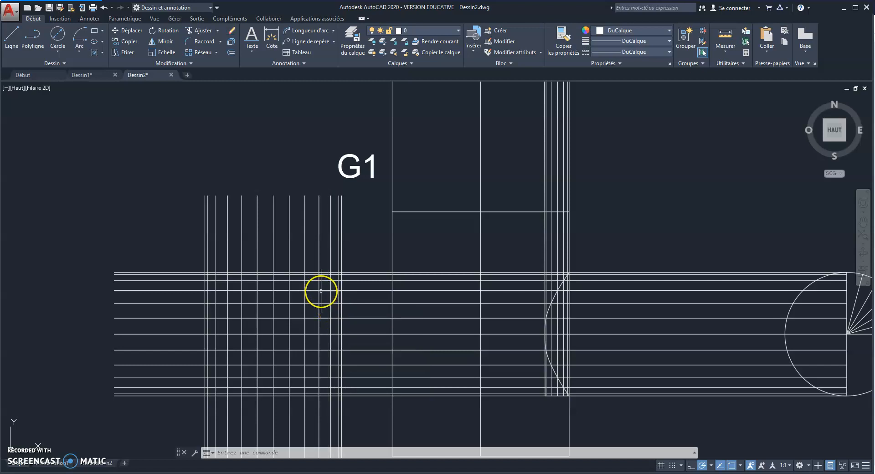
Draw a three-point arc from the middle generator on the development's rightmost vertical, through the next intersection, to the third vertical's second generator above middle
{"action": "left_click", "coordinate": [307, 283]}
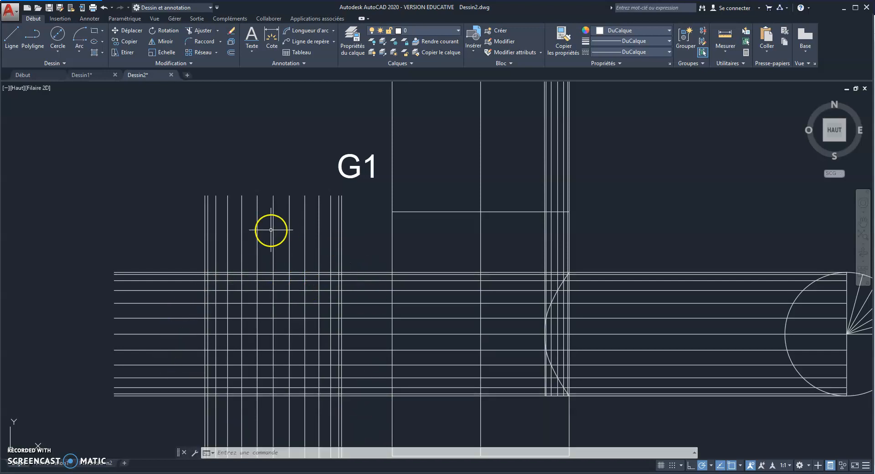
{"action": "left_click", "coordinate": [79, 49]}
{"action": "left_click", "coordinate": [95, 68]}
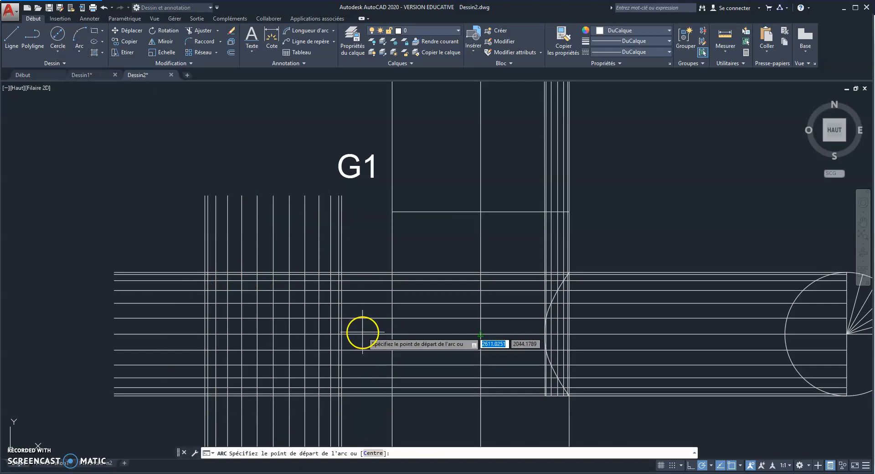
{"action": "left_click", "coordinate": [341, 334]}
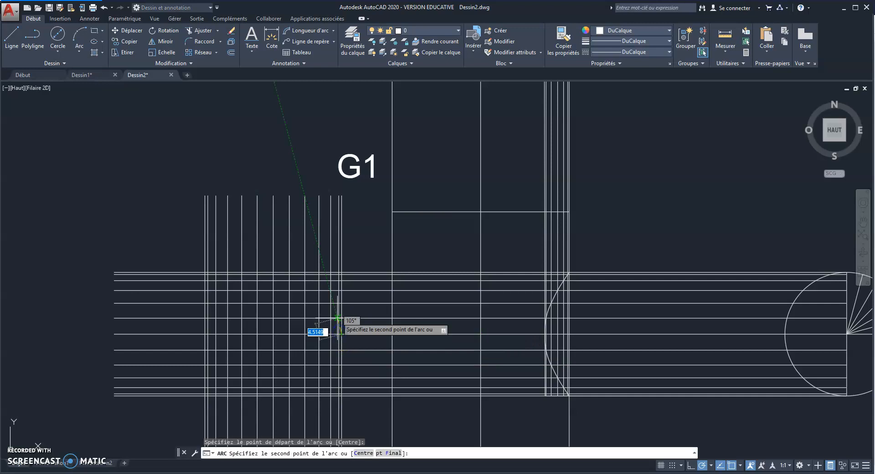
{"action": "scroll", "coordinate": [342, 333], "scroll_direction": "up", "scroll_amount": 3}
{"action": "left_click", "coordinate": [336, 320]}
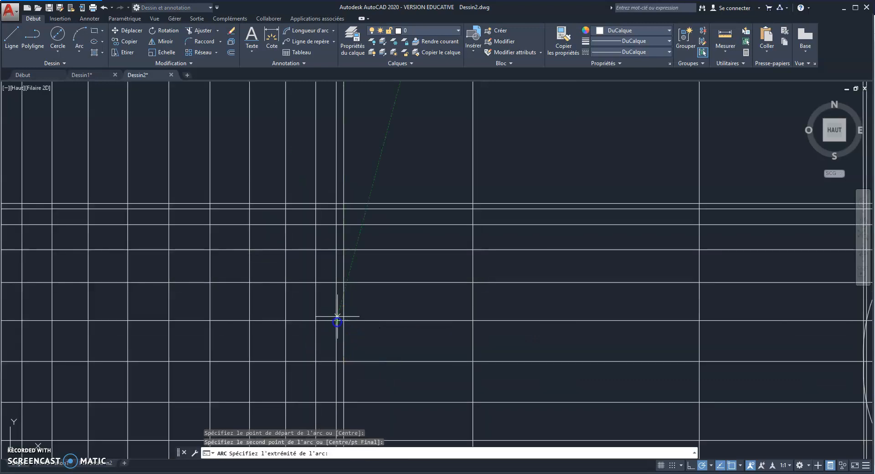
{"action": "left_click", "coordinate": [316, 283]}
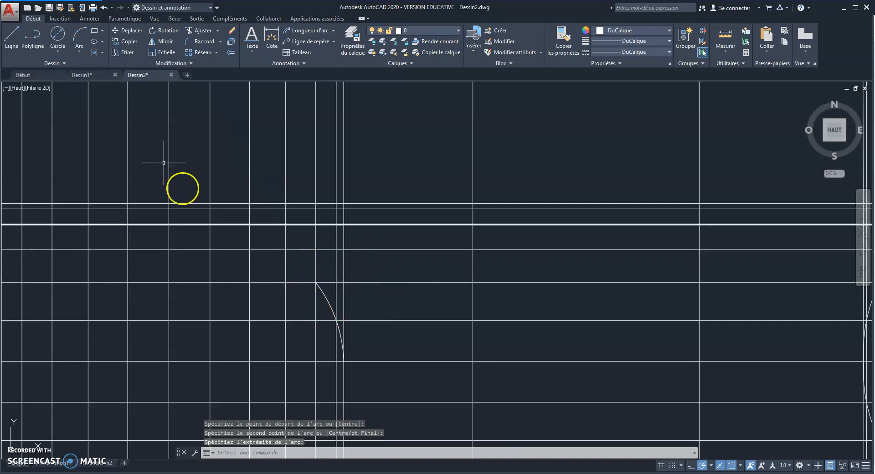
Draw a three-point arc continuing from the first arc's upper end through the fourth vertical's intersection to the fifth vertical and fourth generator above the middle
{"action": "left_click", "coordinate": [81, 34]}
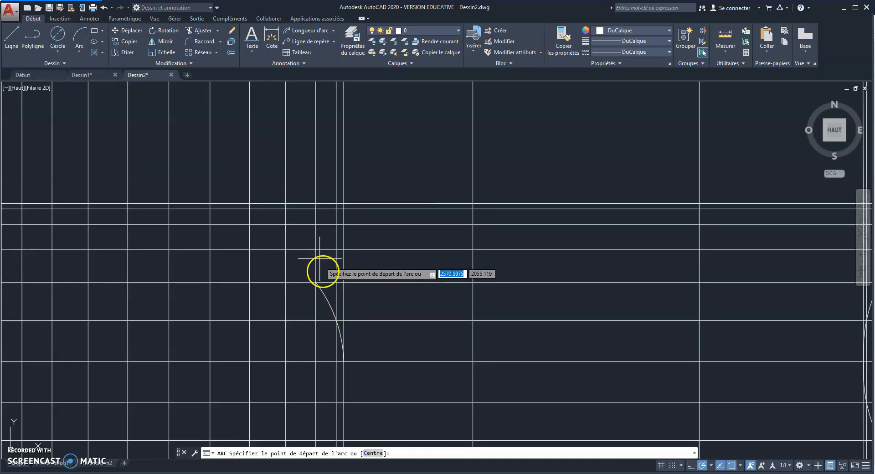
{"action": "left_click", "coordinate": [316, 282]}
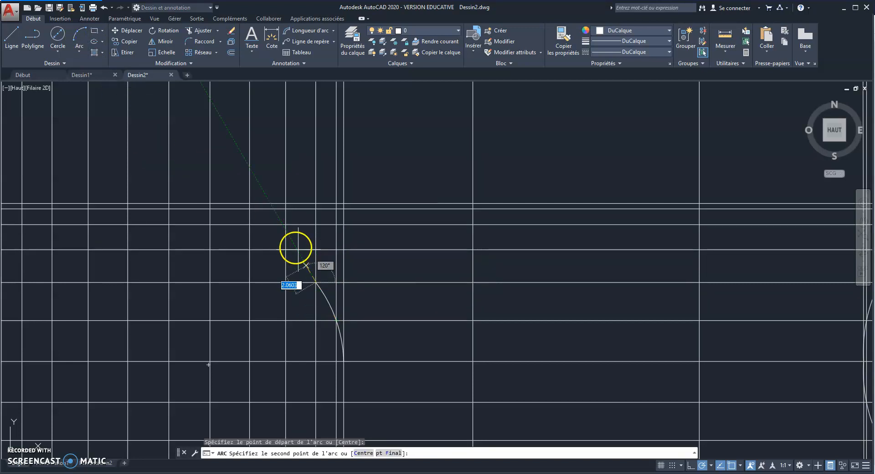
{"action": "left_click", "coordinate": [285, 249]}
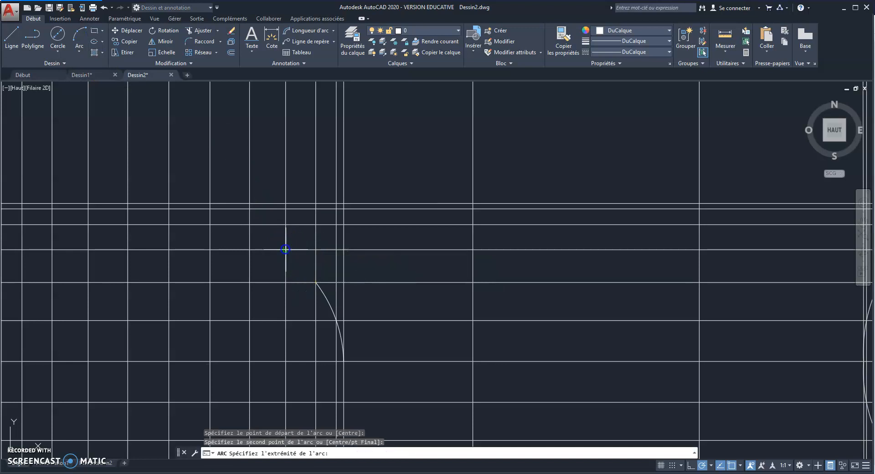
{"action": "left_click", "coordinate": [249, 224]}
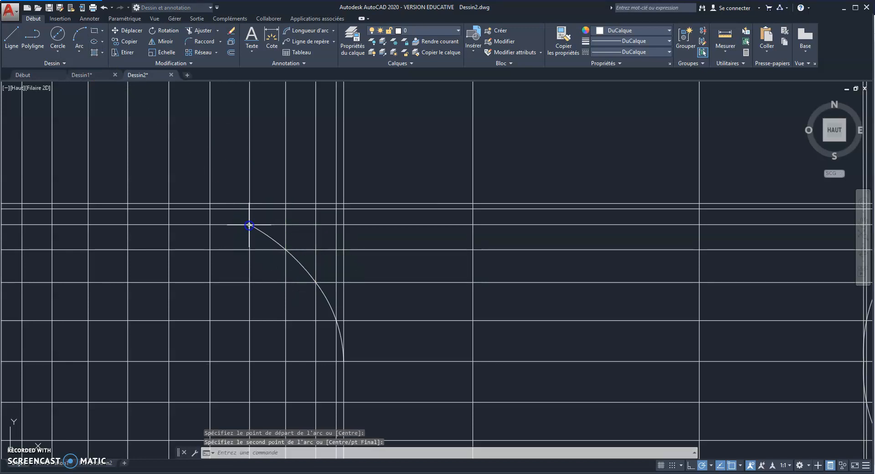
Draw a third three-point arc from the second arc's upper end through the fifth generator's intersection to the central vertical on the topmost generator
{"action": "left_click", "coordinate": [79, 35]}
{"action": "left_click", "coordinate": [250, 224]}
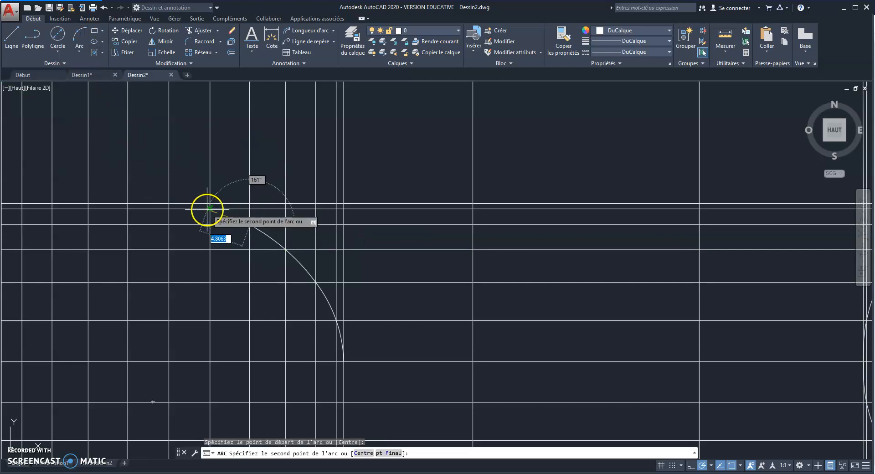
{"action": "left_click", "coordinate": [209, 208]}
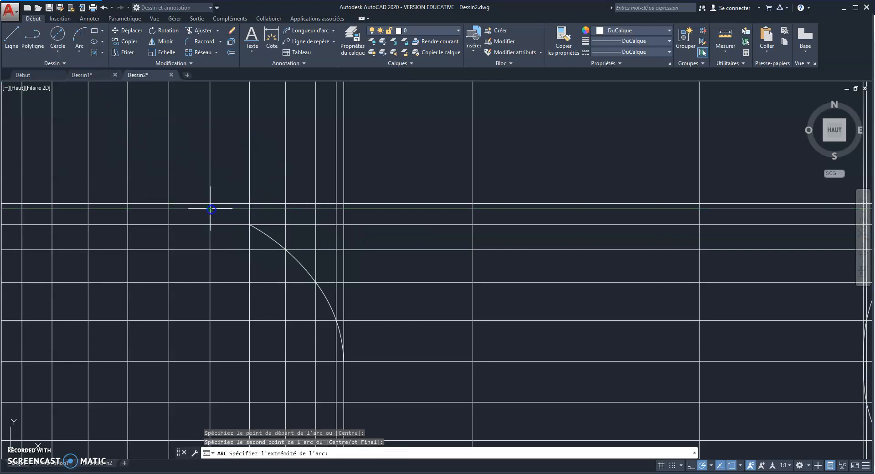
{"action": "left_click", "coordinate": [169, 204]}
{"action": "scroll", "coordinate": [261, 181], "scroll_direction": "down", "scroll_amount": 1}
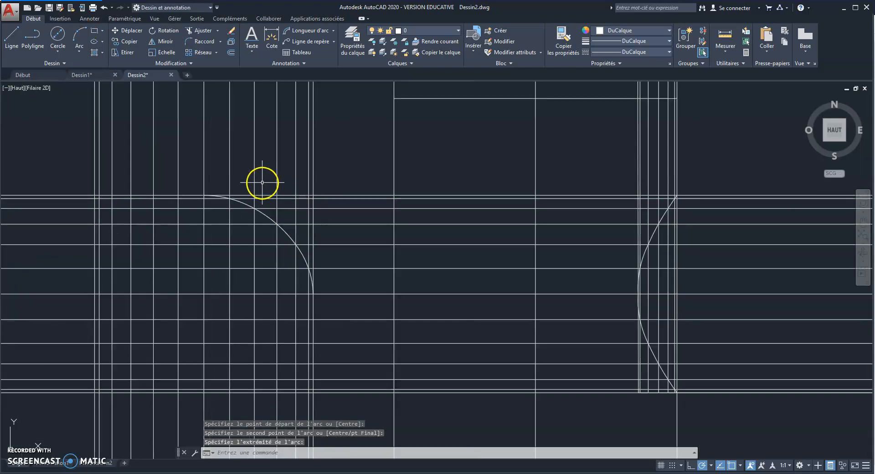
Try to mirror the three arcs about the development's central vertical line with the source objects erased, and undo the mirror
{"action": "middle_click_drag", "start_coordinate": [271, 248], "coordinate": [346, 252]}
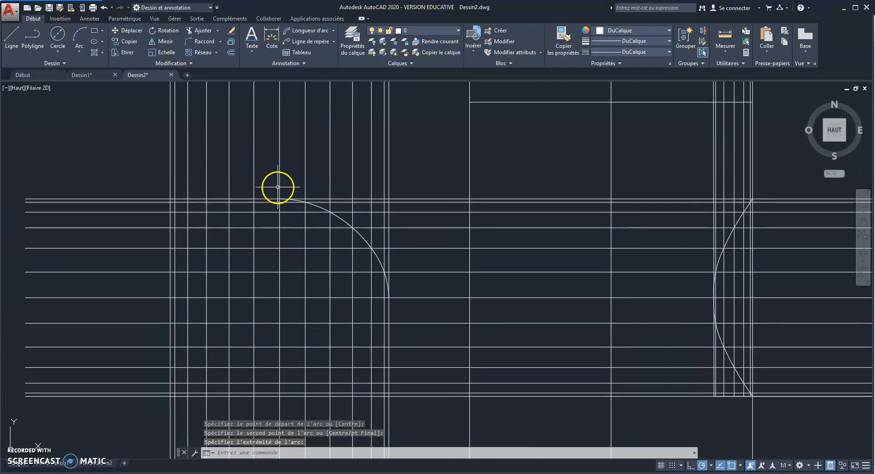
{"action": "left_click", "coordinate": [166, 42]}
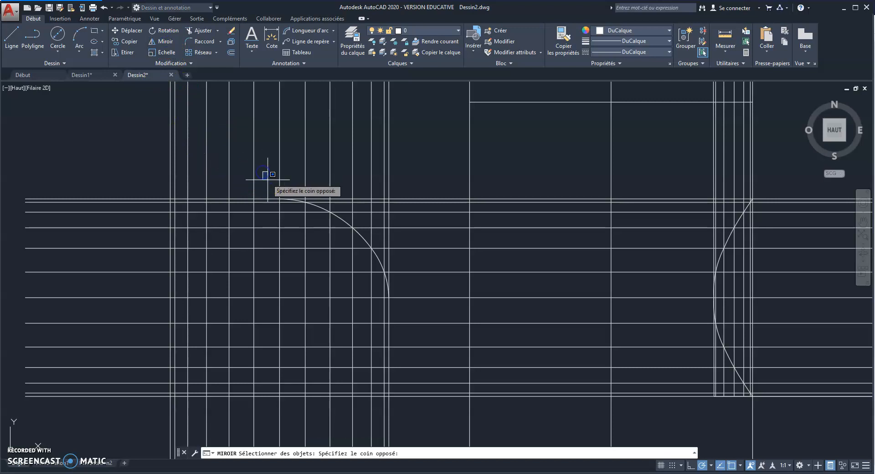
{"action": "left_click", "coordinate": [419, 309]}
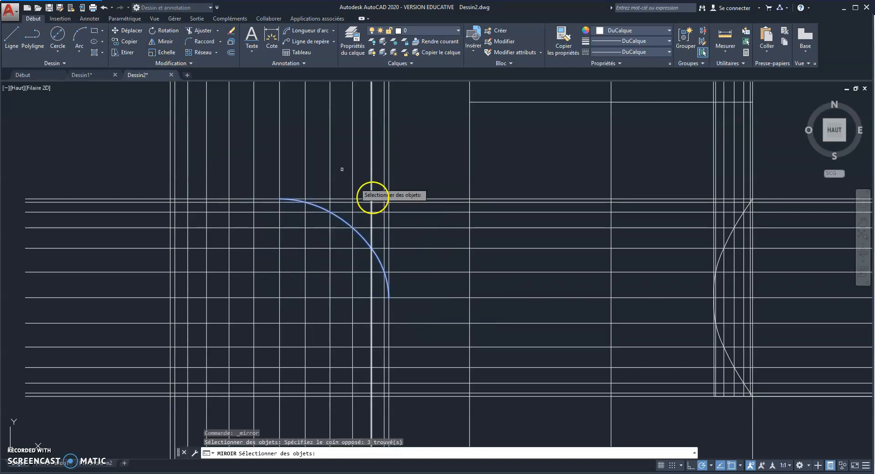
{"action": "key", "text": "Return"}
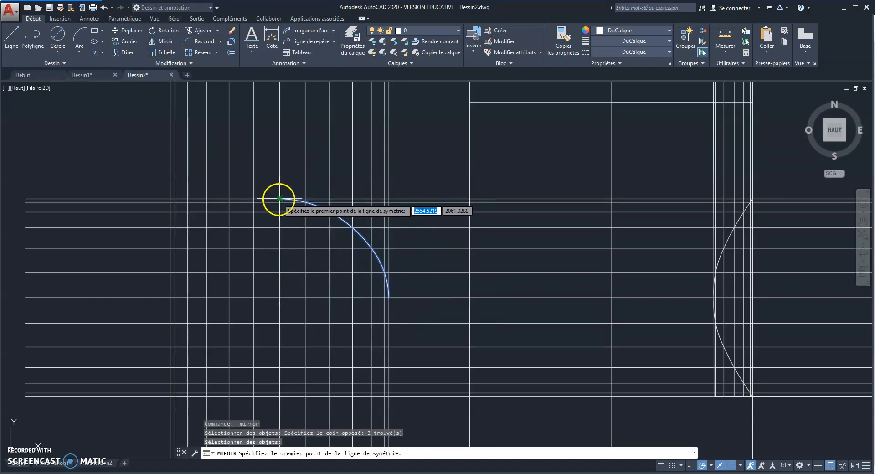
{"action": "left_click", "coordinate": [279, 199]}
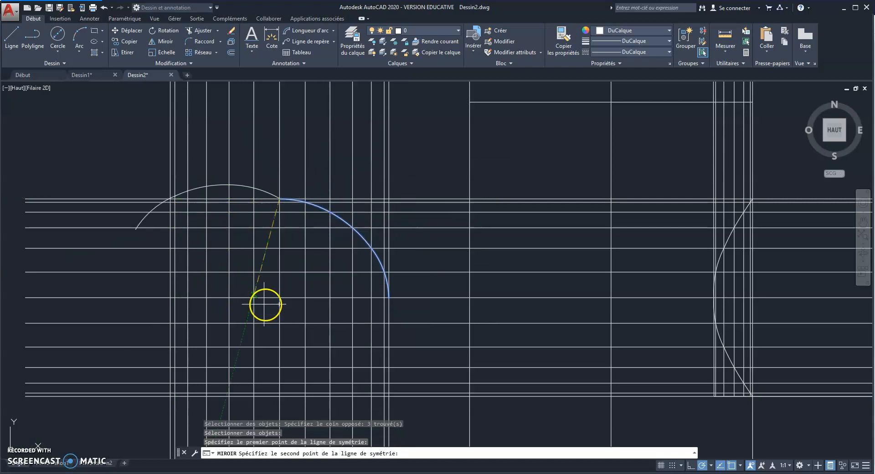
{"action": "left_click", "coordinate": [279, 304]}
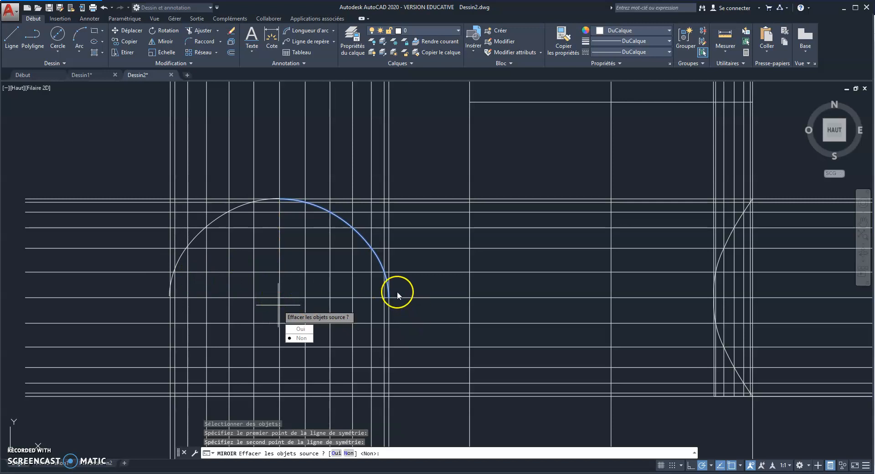
{"action": "scroll", "coordinate": [398, 291], "scroll_direction": "up", "scroll_amount": 3}
{"action": "scroll", "coordinate": [400, 297], "scroll_direction": "down", "scroll_amount": 3}
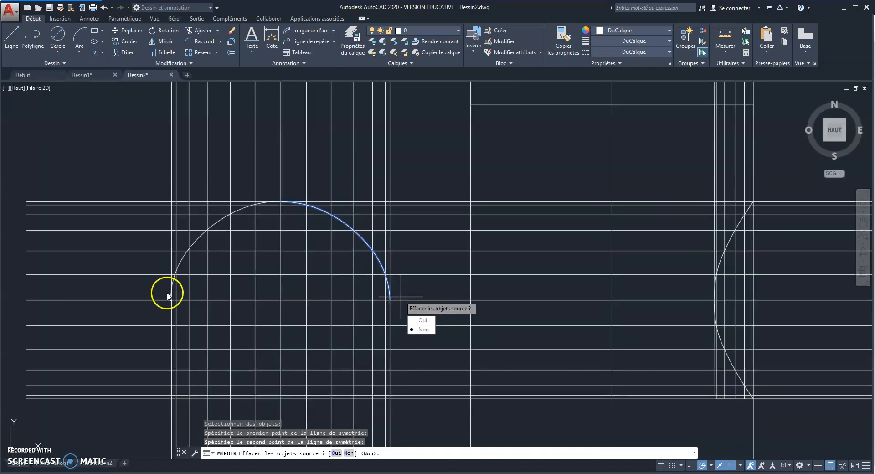
{"action": "scroll", "coordinate": [167, 293], "scroll_direction": "up", "scroll_amount": 4}
{"action": "scroll", "coordinate": [236, 261], "scroll_direction": "down", "scroll_amount": 3}
{"action": "middle_click_drag", "start_coordinate": [390, 244], "coordinate": [330, 276]}
{"action": "key", "text": "ctrl+z"}
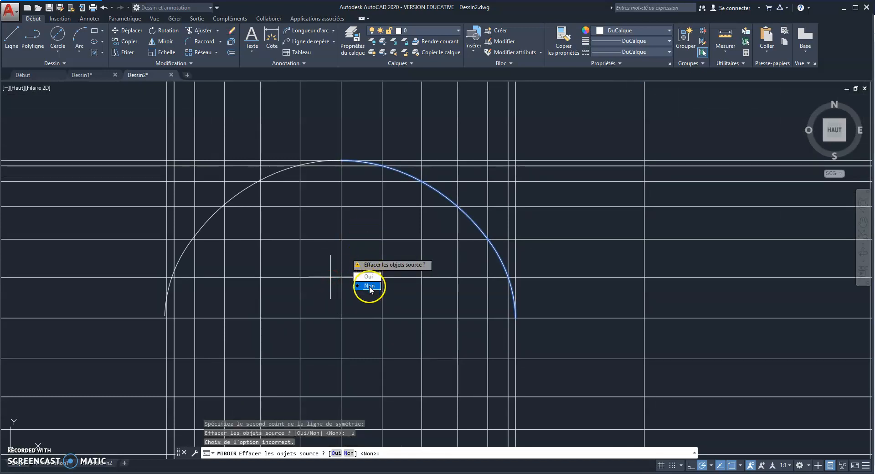
{"action": "left_click", "coordinate": [368, 276]}
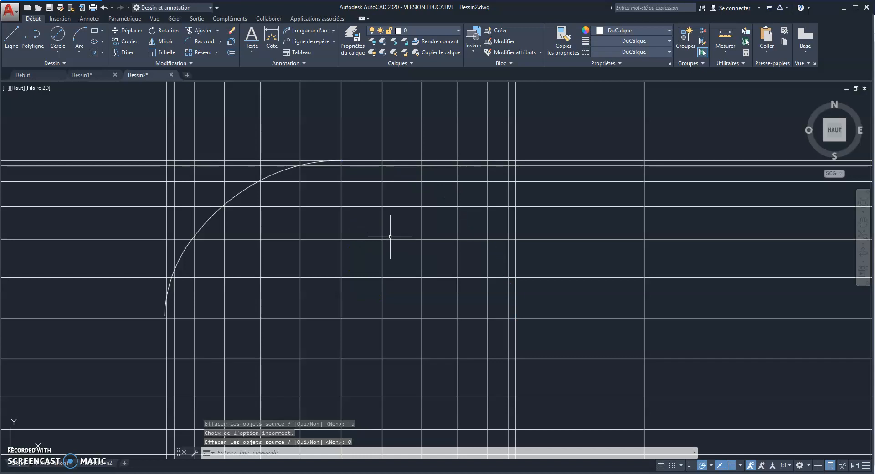
{"action": "key", "text": "ctrl+z"}
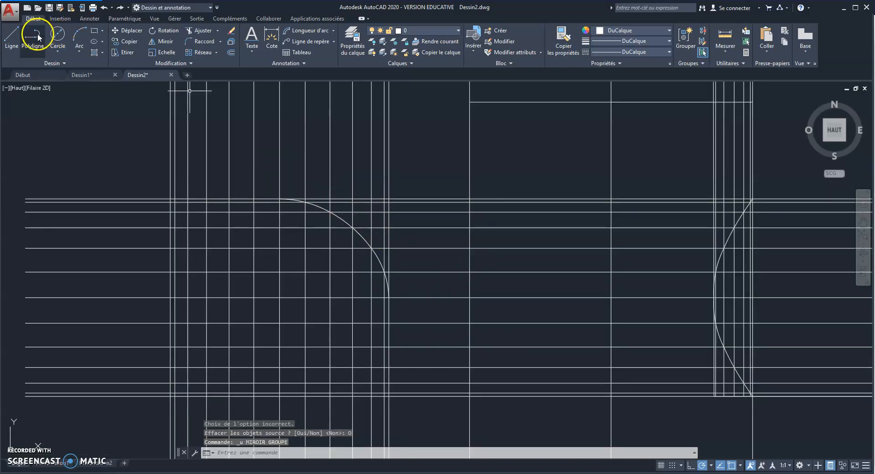
Mirror the three arcs about the middle horizontal generator, keeping the source objects
{"action": "left_click", "coordinate": [267, 180]}
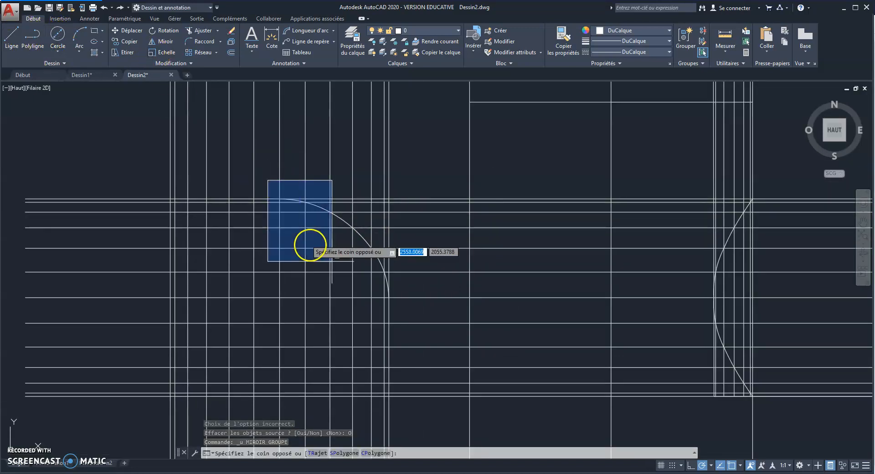
{"action": "left_click", "coordinate": [415, 306]}
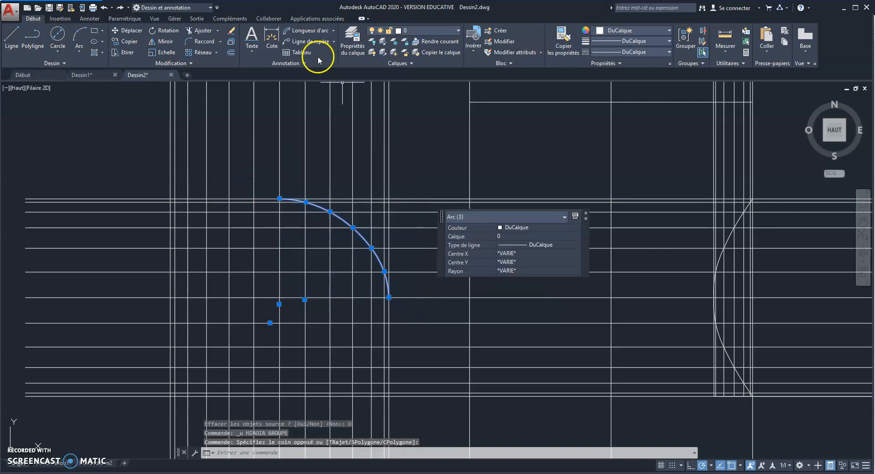
{"action": "left_click", "coordinate": [160, 39]}
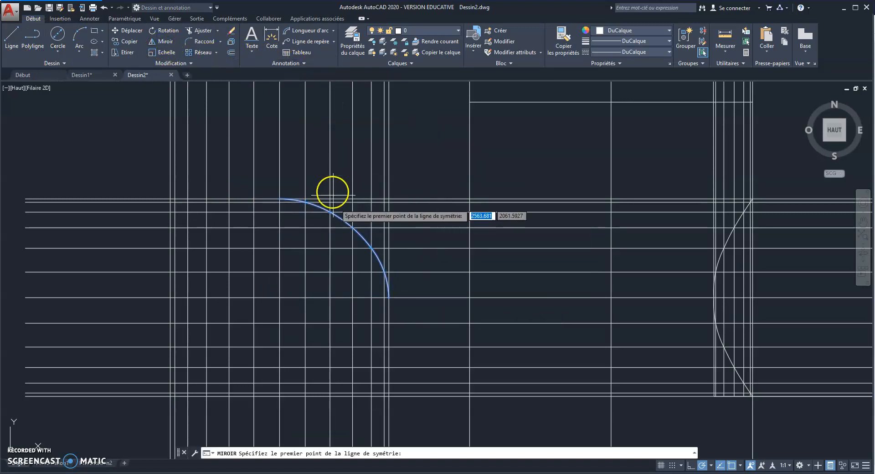
{"action": "left_click", "coordinate": [389, 297]}
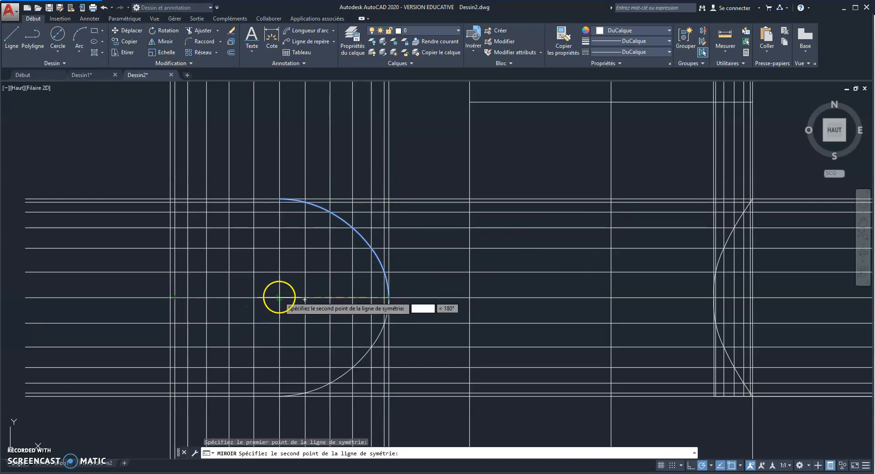
{"action": "left_click", "coordinate": [304, 299]}
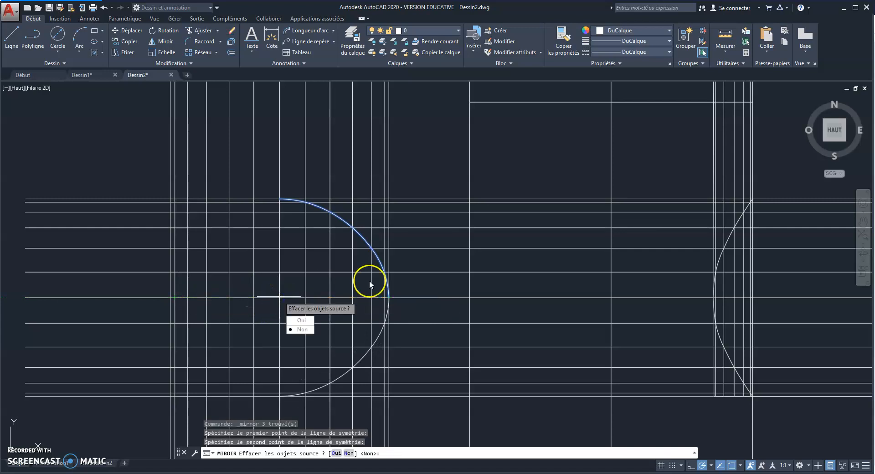
{"action": "left_click", "coordinate": [305, 332]}
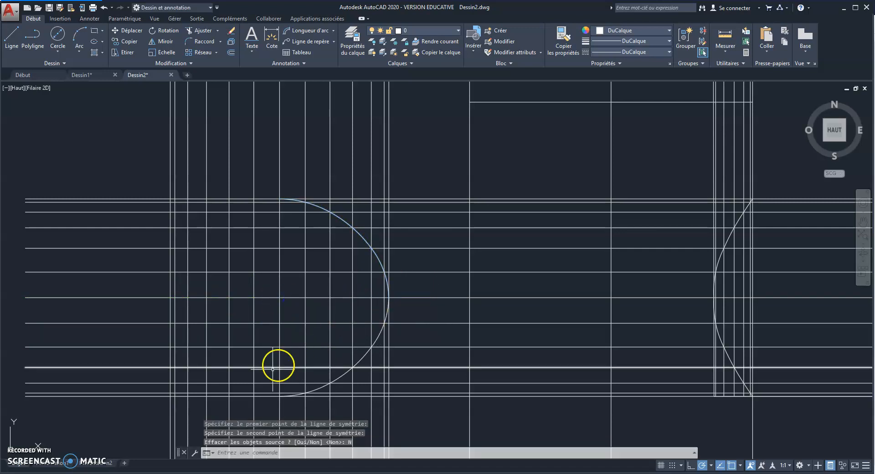
Mirror the six arcs about the development's central vertical line, keeping the source objects, to close the opening outline
{"action": "scroll", "coordinate": [273, 372], "scroll_direction": "up", "scroll_amount": 6}
{"action": "middle_click_drag", "start_coordinate": [268, 375], "coordinate": [261, 219]}
{"action": "scroll", "coordinate": [247, 251], "scroll_direction": "down", "scroll_amount": 5}
{"action": "scroll", "coordinate": [310, 121], "scroll_direction": "down", "scroll_amount": 2}
{"action": "middle_click_drag", "start_coordinate": [308, 137], "coordinate": [275, 261]}
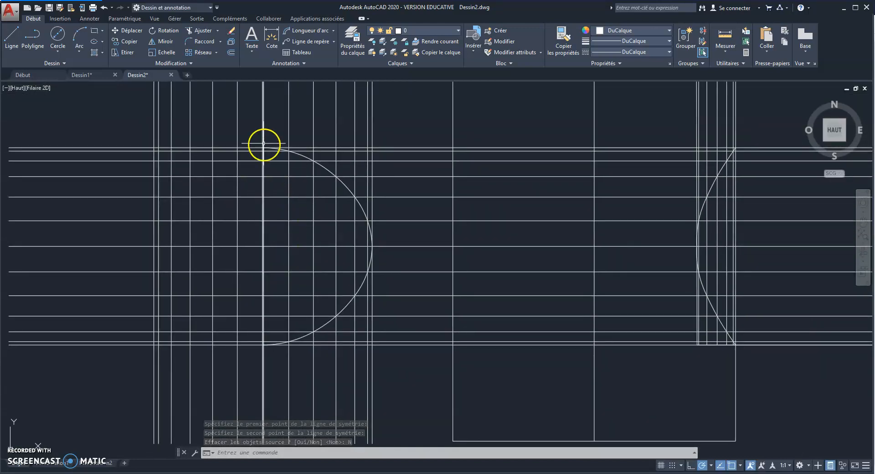
{"action": "left_click", "coordinate": [244, 127]}
{"action": "left_click", "coordinate": [376, 359]}
{"action": "left_click", "coordinate": [379, 85]}
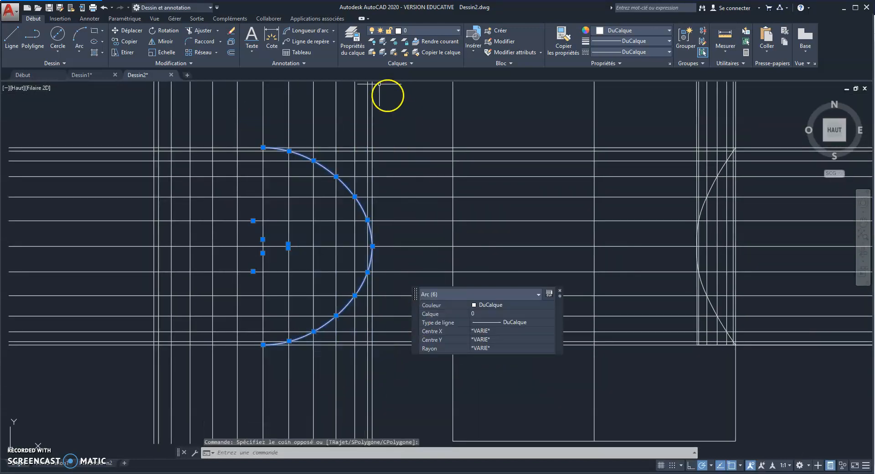
{"action": "left_click", "coordinate": [163, 41]}
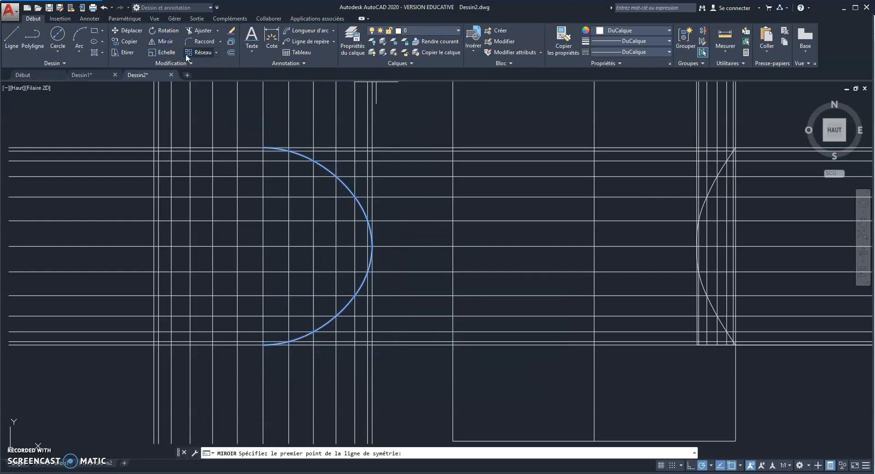
{"action": "left_click", "coordinate": [263, 148]}
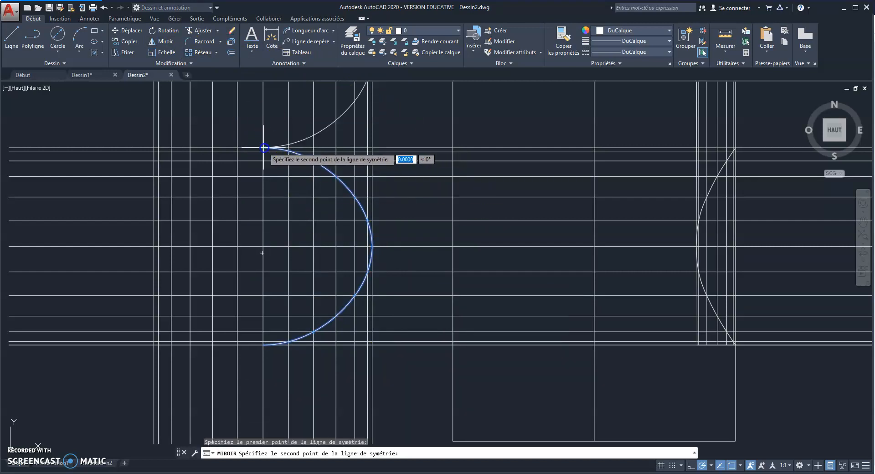
{"action": "left_click", "coordinate": [263, 344]}
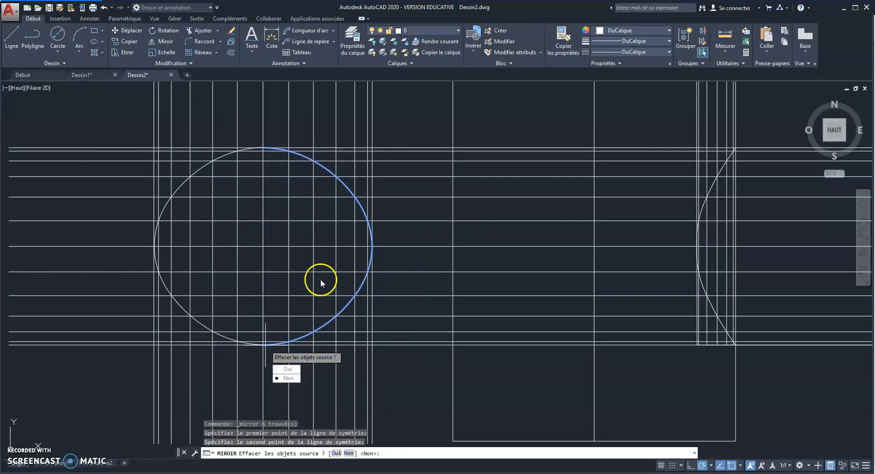
{"action": "left_click", "coordinate": [287, 378]}
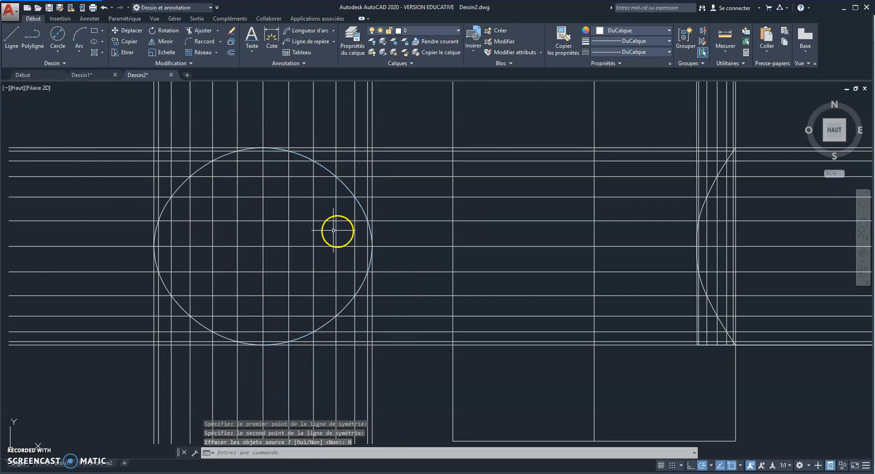
{"action": "mouse_move", "coordinate": [267, 213]}
{"action": "middle_mouse_down"}
{"action": "mouse_move", "coordinate": [392, 236]}
{"action": "mouse_move", "coordinate": [371, 201]}
{"action": "mouse_move", "coordinate": [358, 199]}
{"action": "middle_mouse_up"}
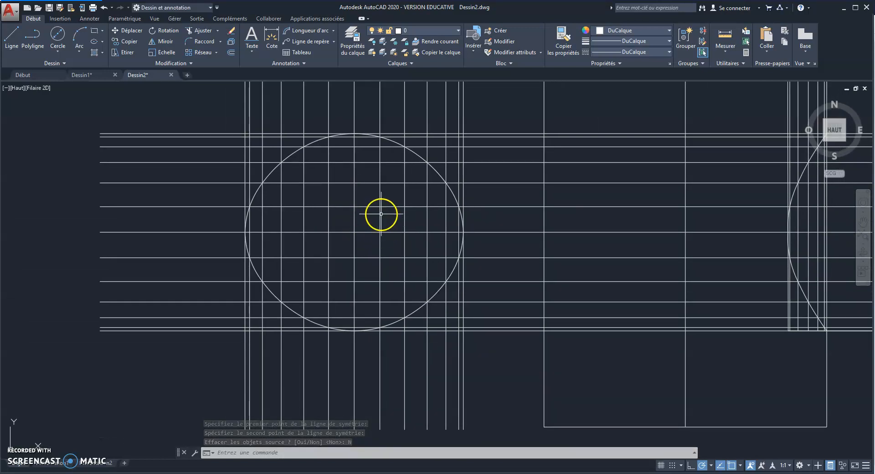
{"action": "scroll", "coordinate": [381, 211], "scroll_direction": "down", "scroll_amount": 2}
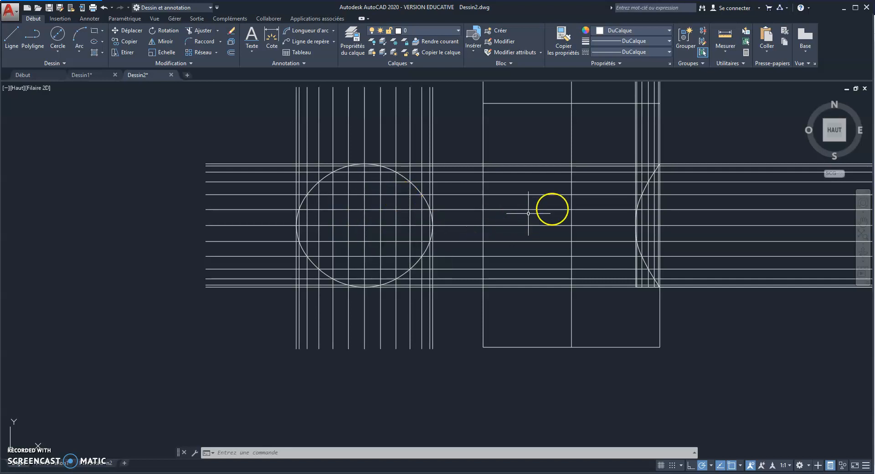
{"action": "middle_click_drag", "start_coordinate": [567, 202], "coordinate": [357, 258]}
{"action": "scroll", "coordinate": [398, 221], "scroll_direction": "down", "scroll_amount": 2}
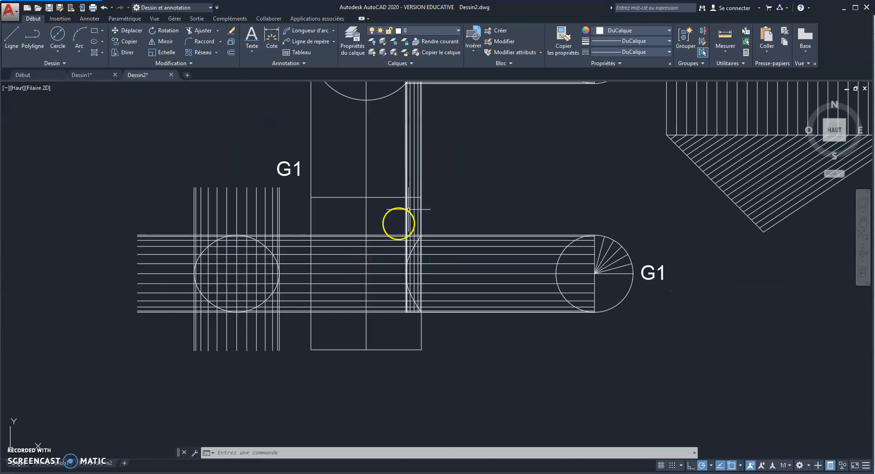